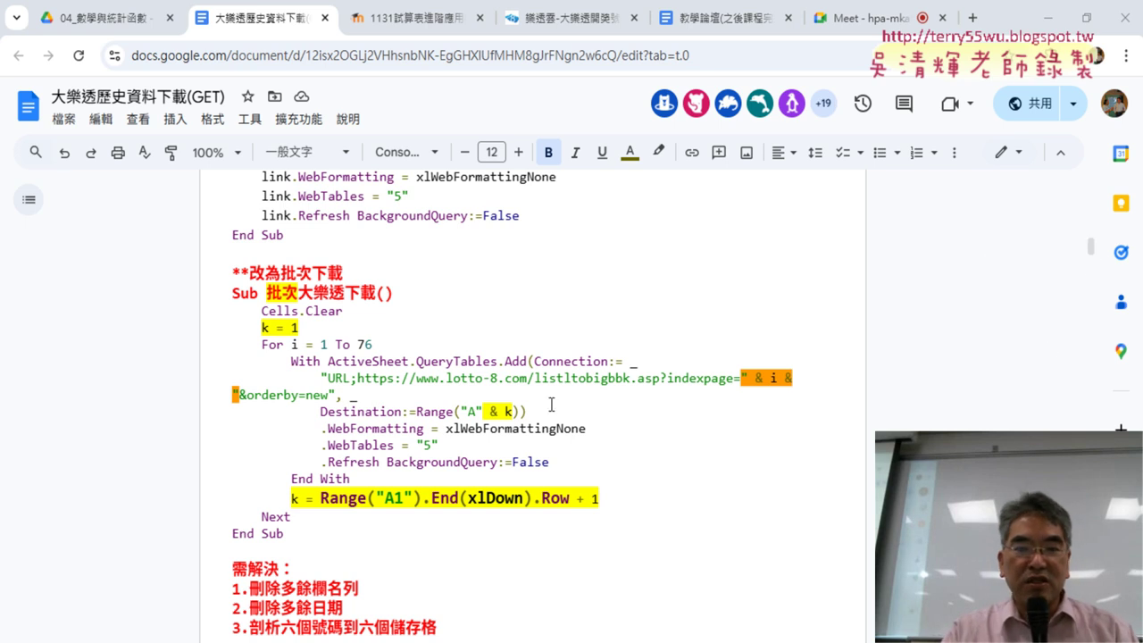
Review the macro's URL and Destination lines, the For i = 1 To 76 loop and the Range("A1").End(xlDown) expression
click(754, 420)
click(749, 378)
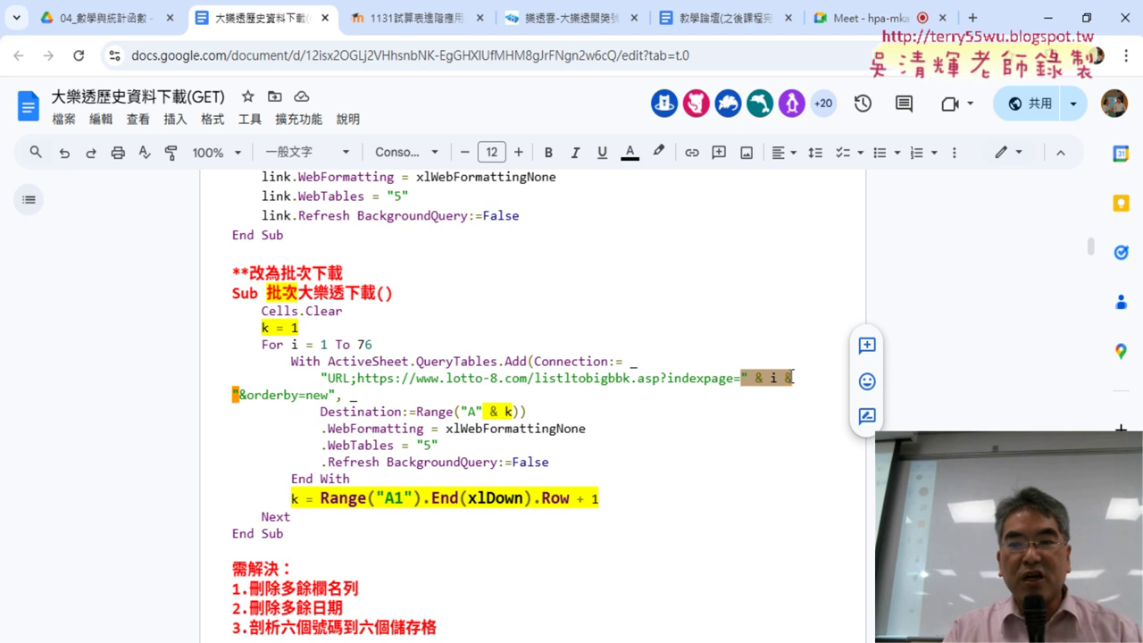
drag(265, 344, 382, 340)
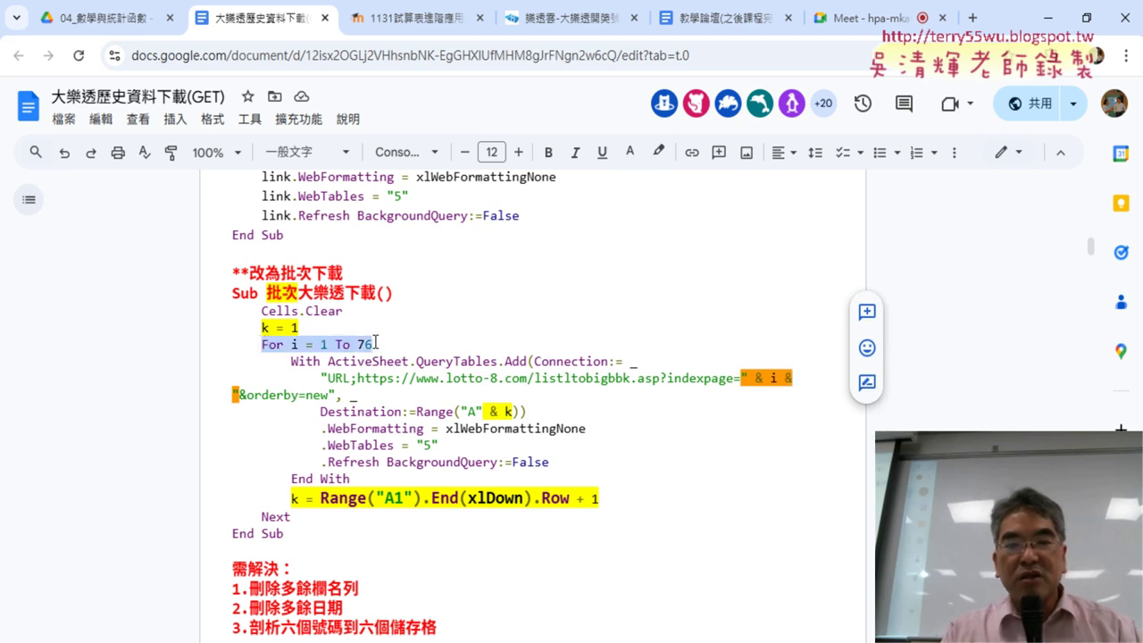
click(263, 328)
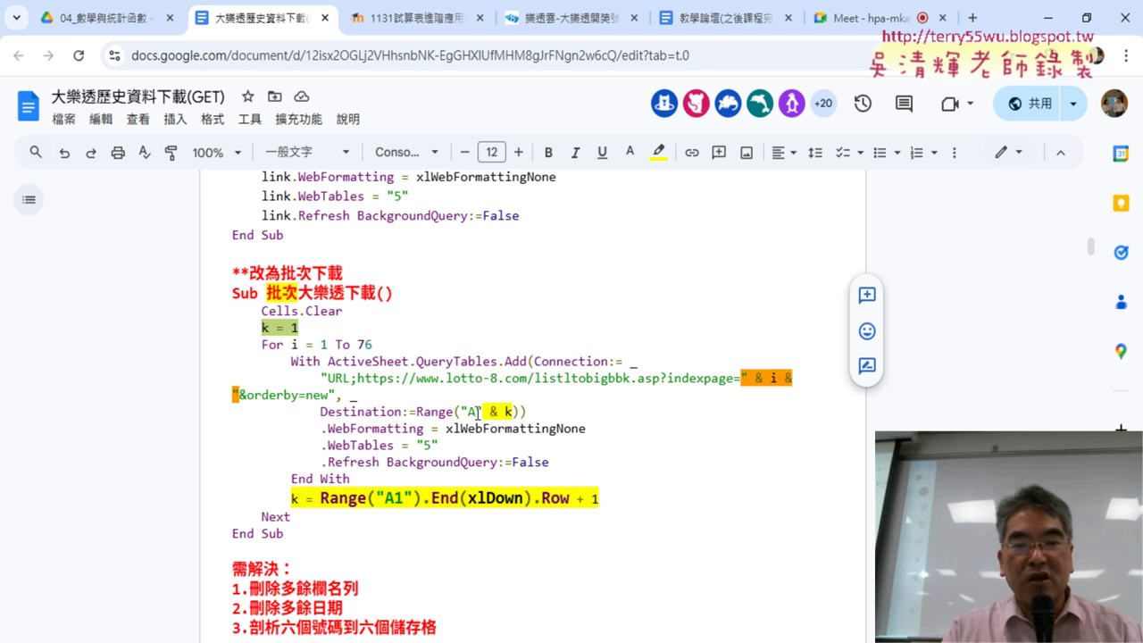
drag(483, 412, 511, 413)
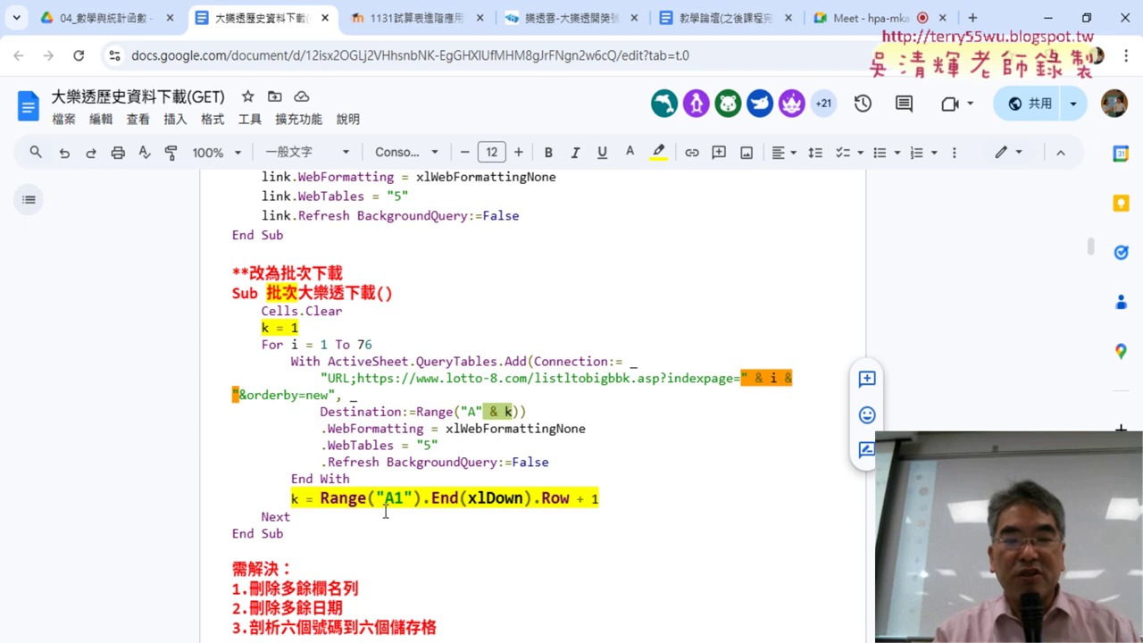
drag(320, 497, 570, 498)
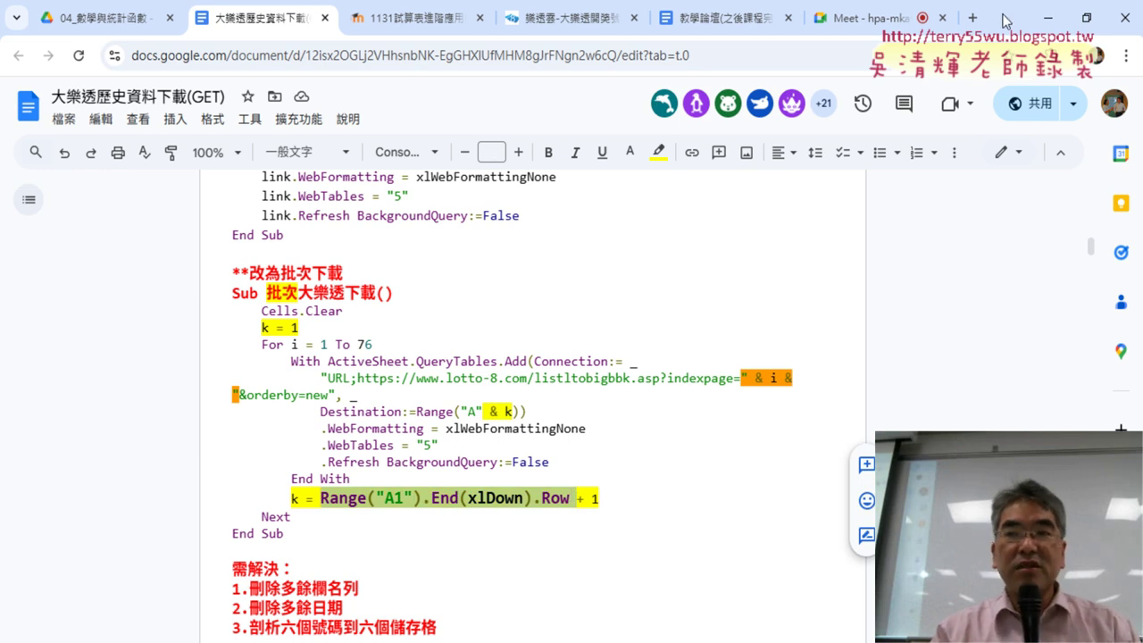
Minimize the browser, test autofitting column A, then bring up the VBA editor via Developer > Visual Basic
click(1048, 18)
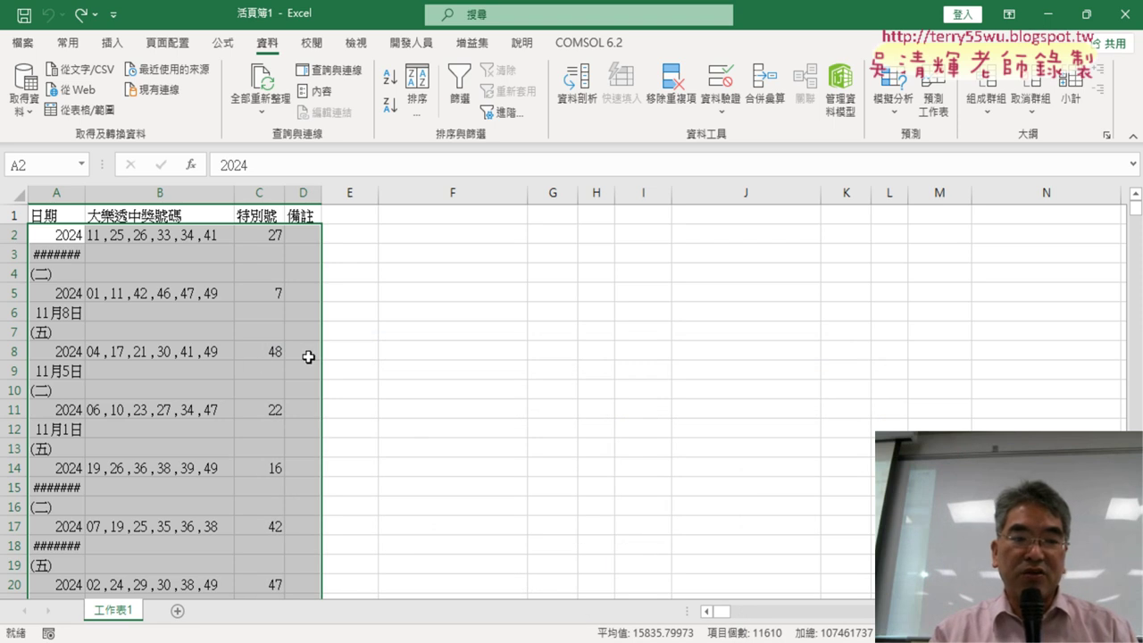
scroll(315, 353, down, 3)
scroll(314, 352, down, 3)
scroll(315, 353, up, 6)
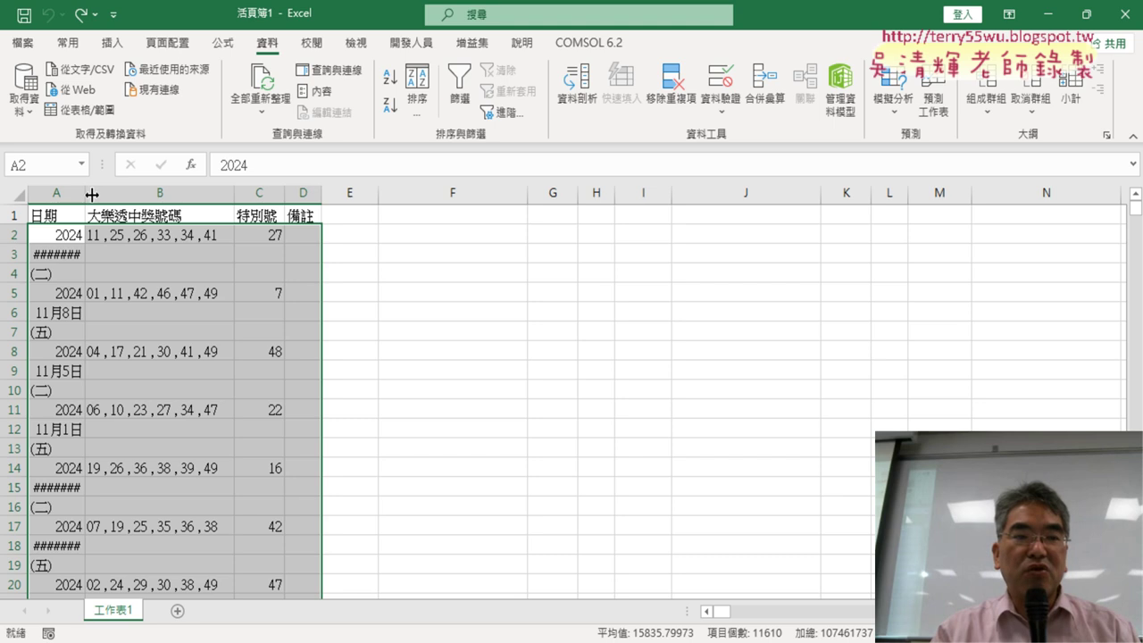
double_click(87, 194)
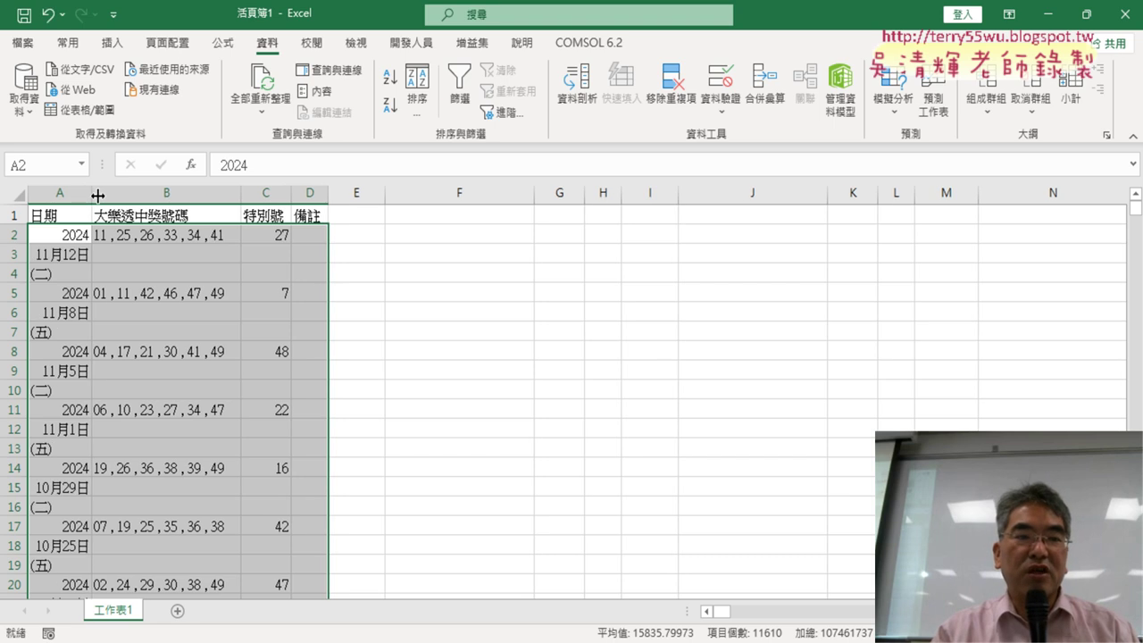
drag(97, 196, 81, 195)
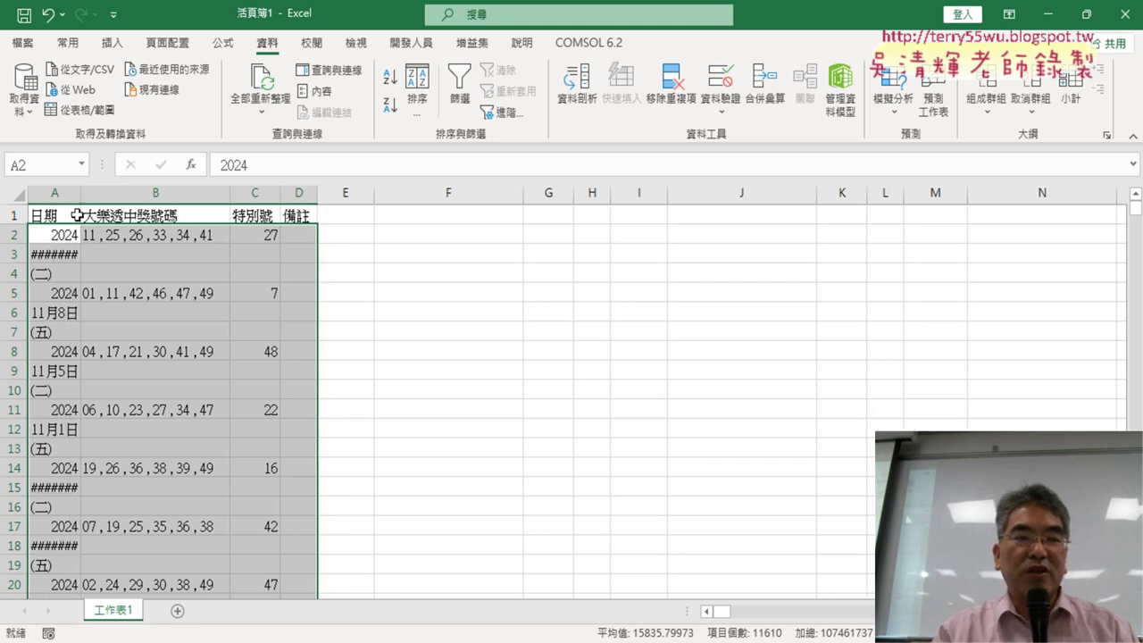
double_click(80, 198)
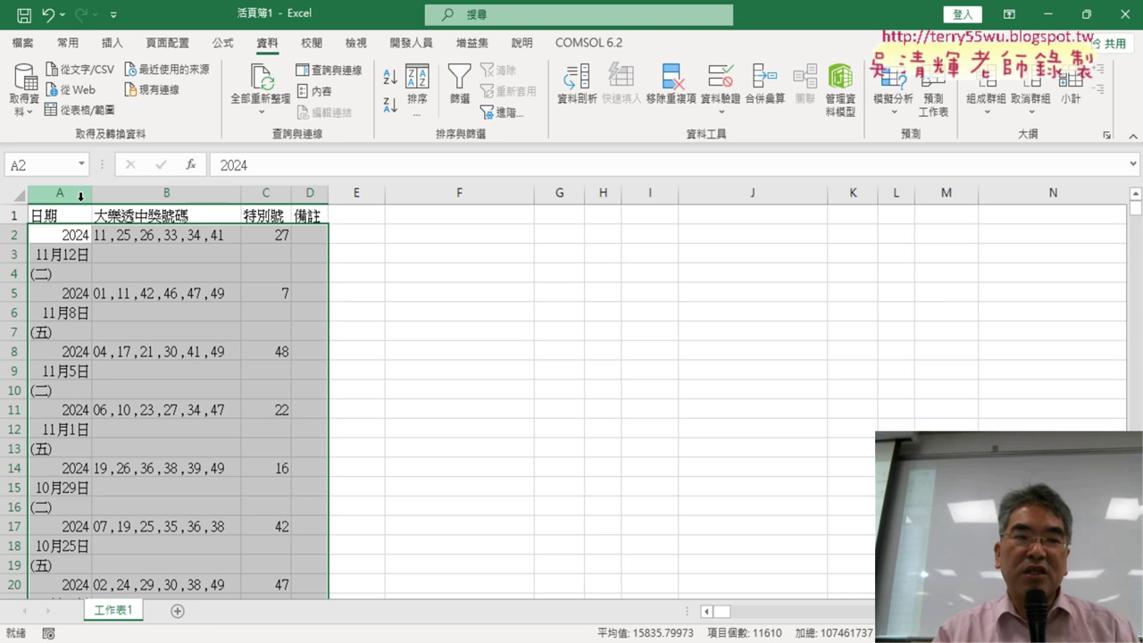
drag(91, 194, 81, 194)
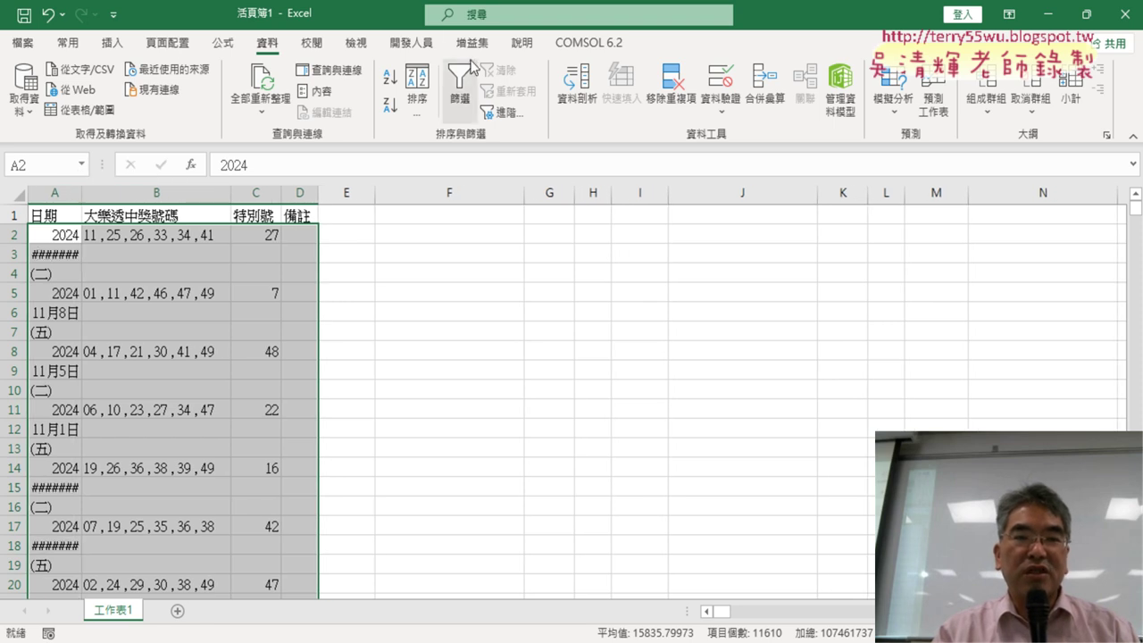
click(411, 42)
click(34, 85)
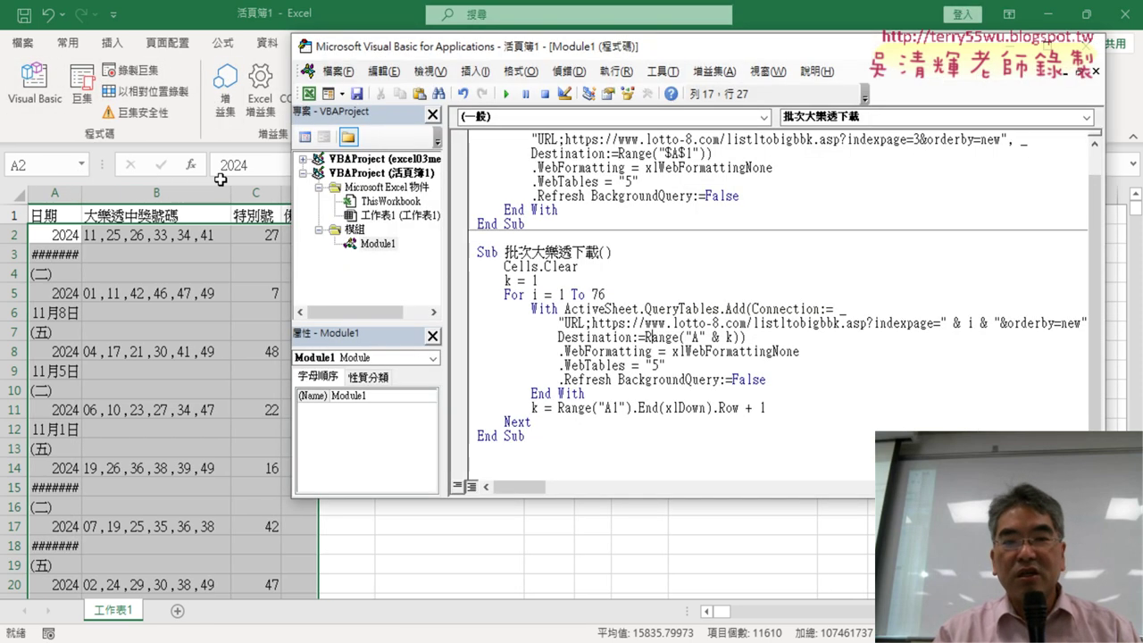
Add a Columns("A").AutoFit line after Next in the macro
click(564, 421)
key(Return)
text(col)
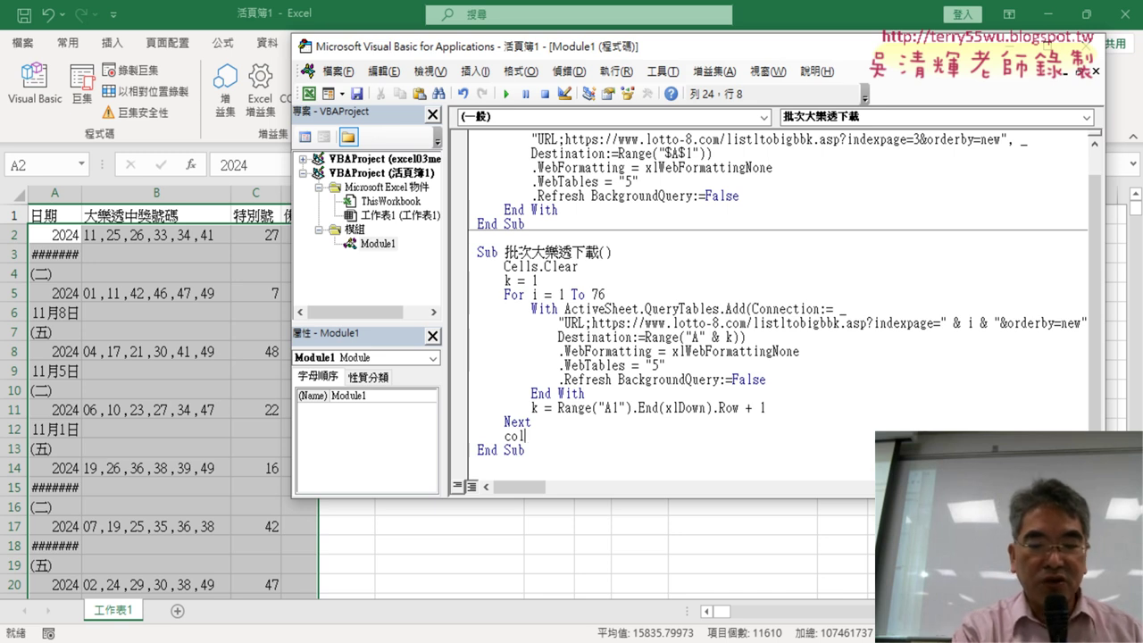
text(umns)
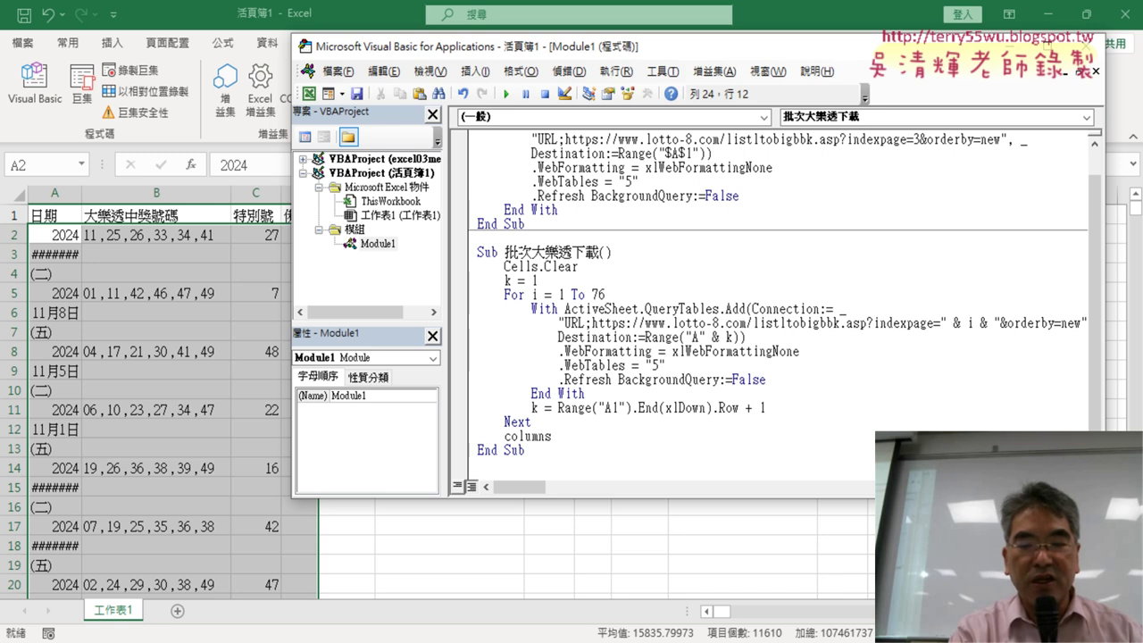
text(("A")
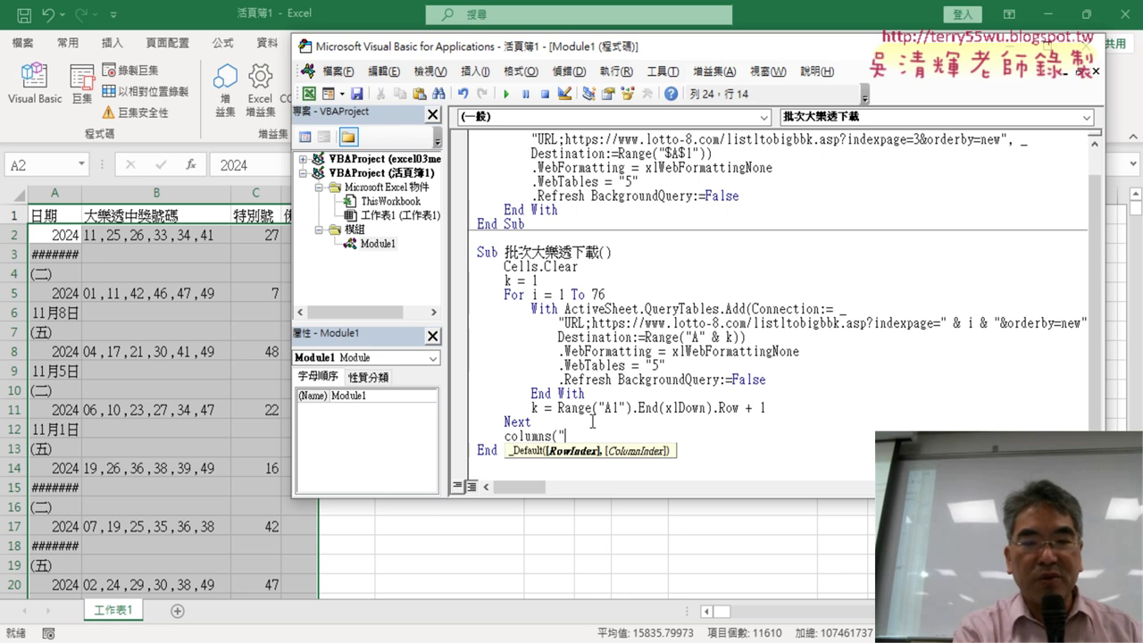
text())
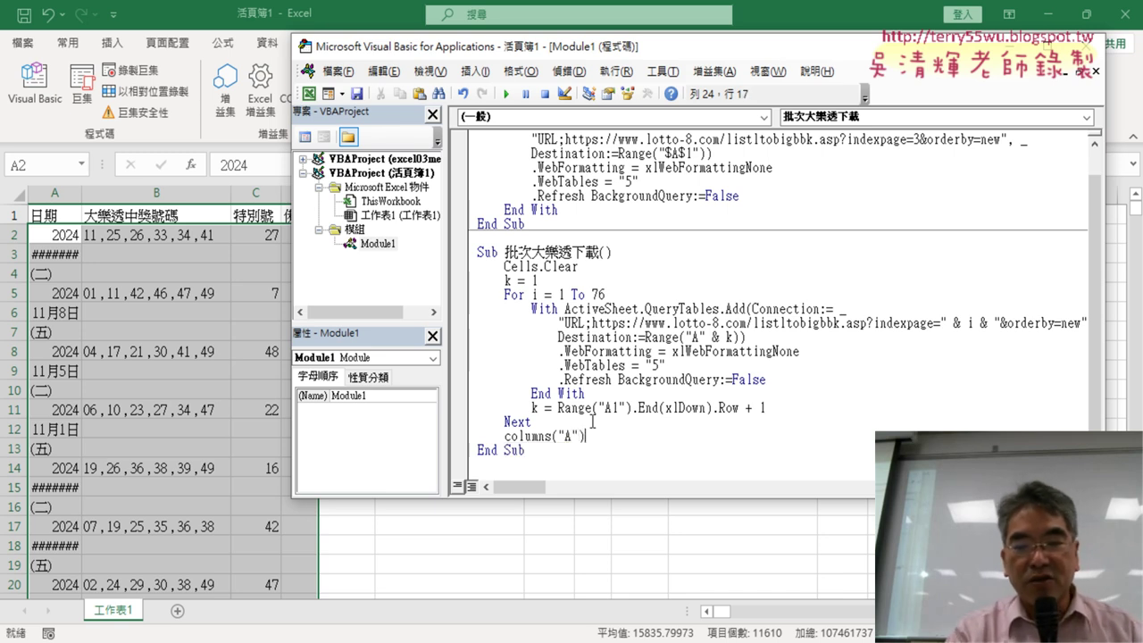
text(.a)
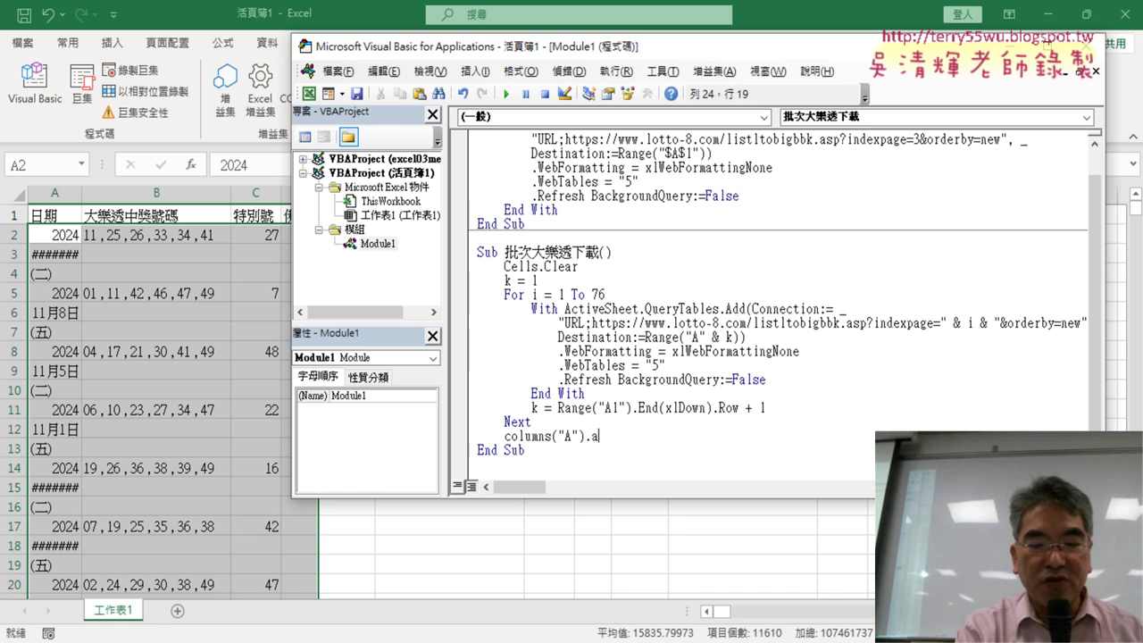
text(utofit)
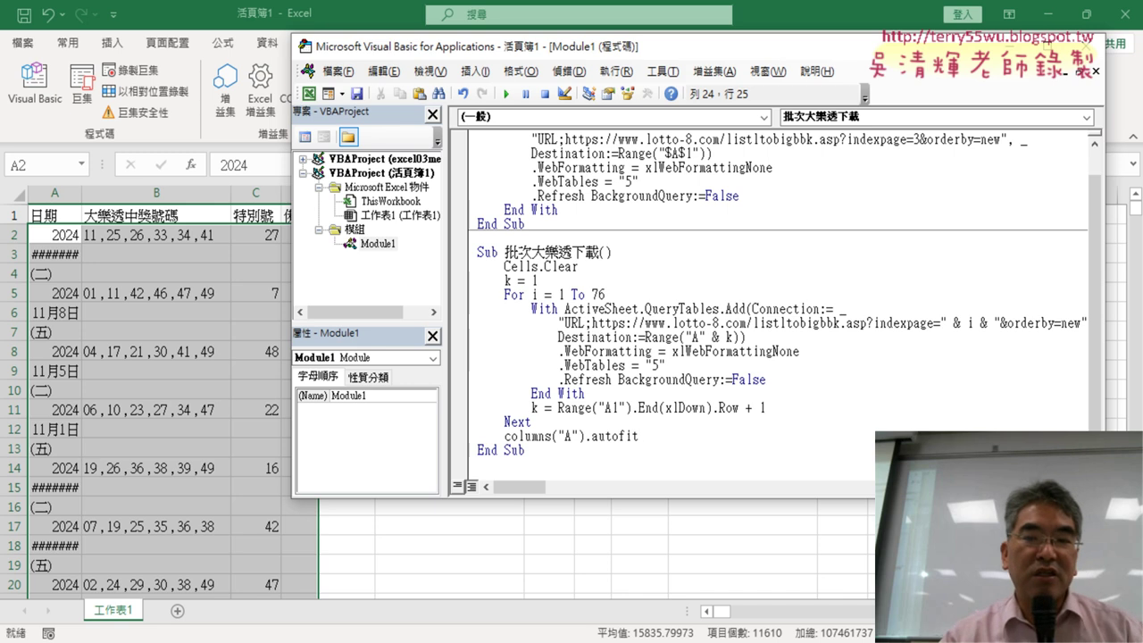
click(750, 377)
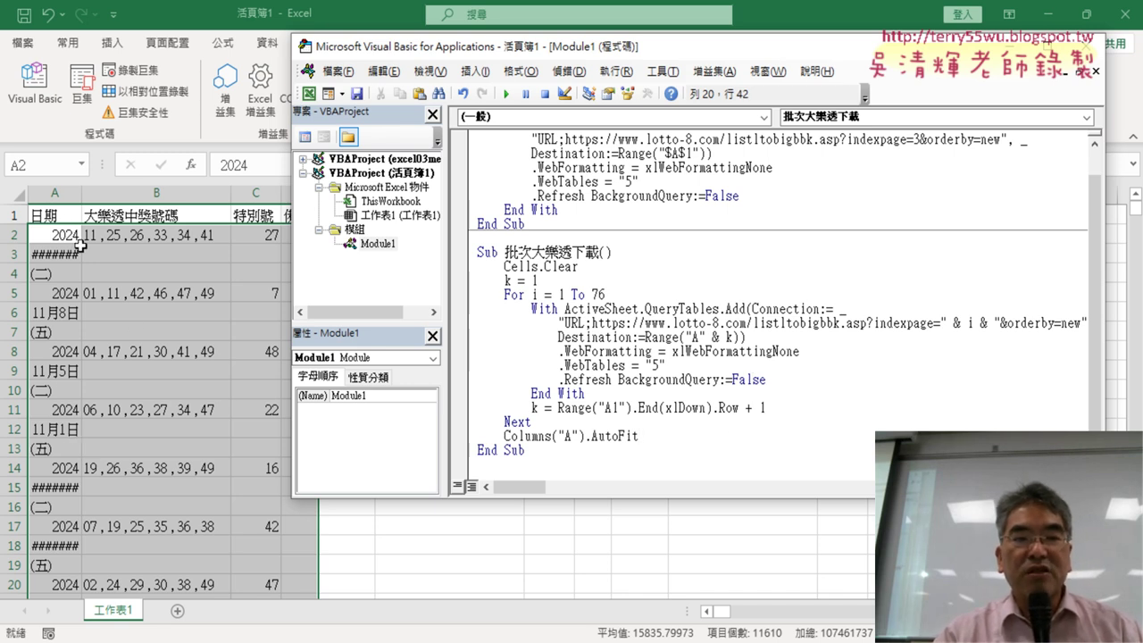
Run the 批次大樂透下載 macro and return to the refreshed worksheet
click(605, 394)
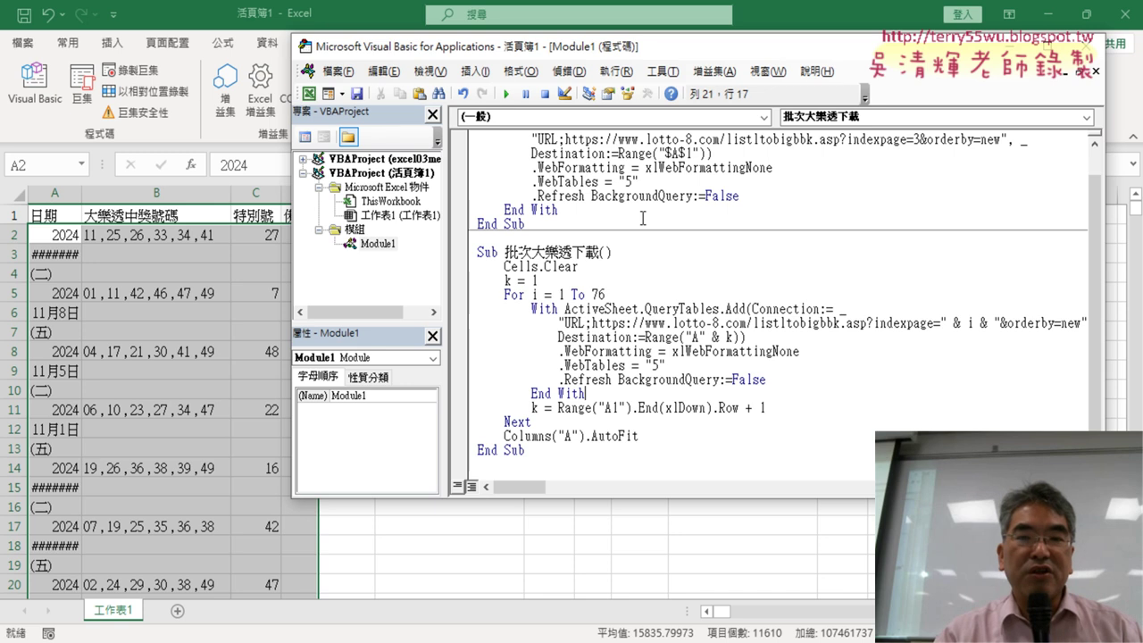
click(507, 95)
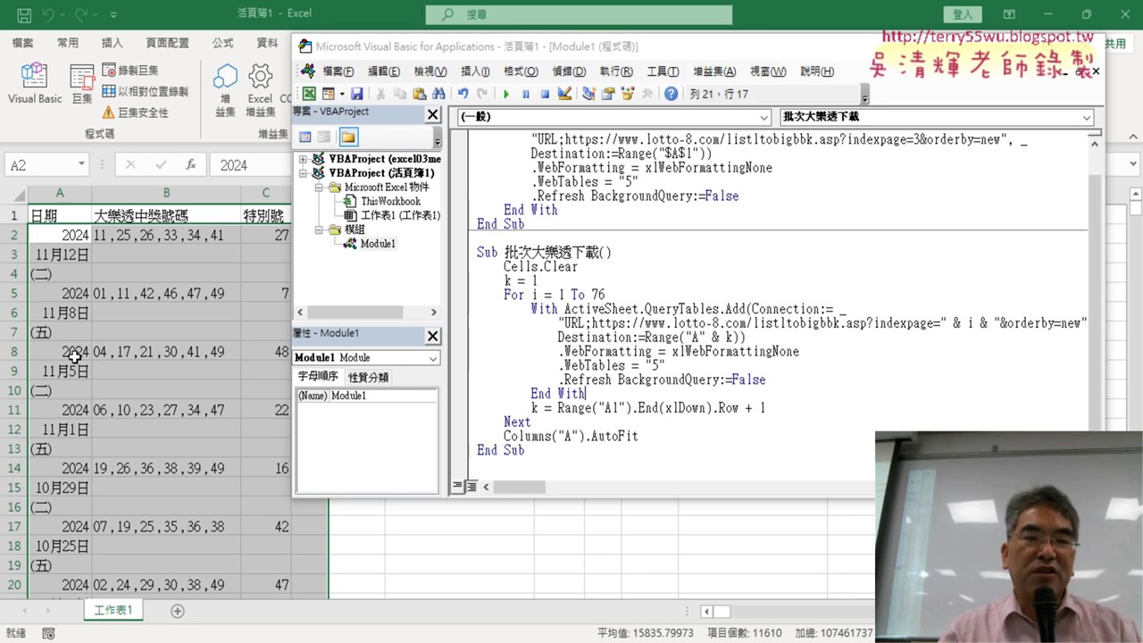
click(169, 361)
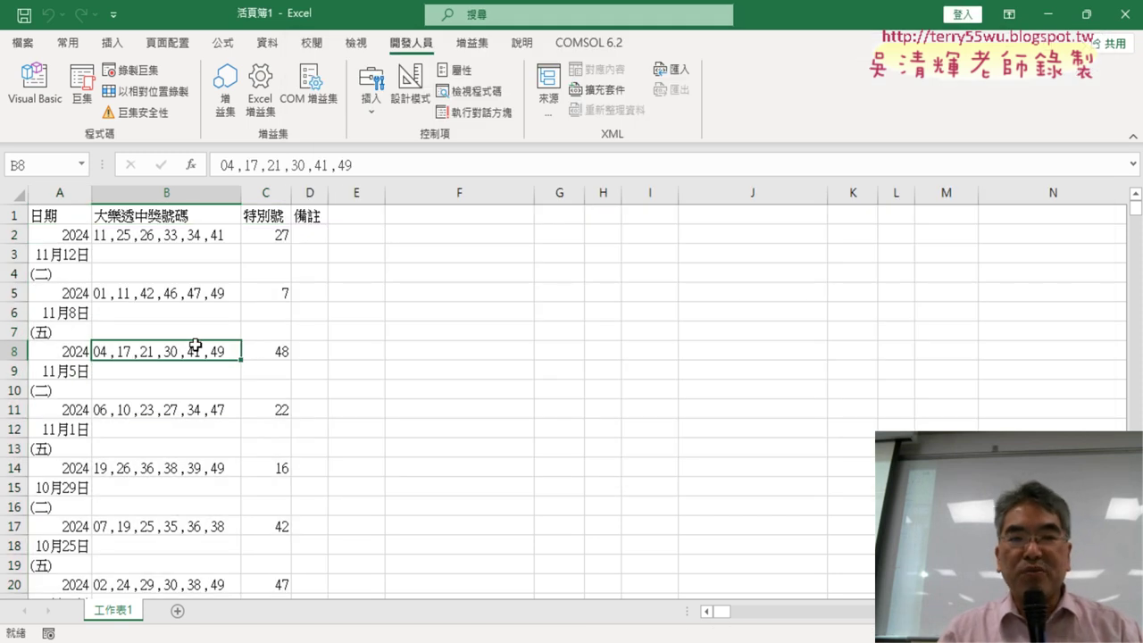
click(196, 195)
drag(197, 197, 296, 202)
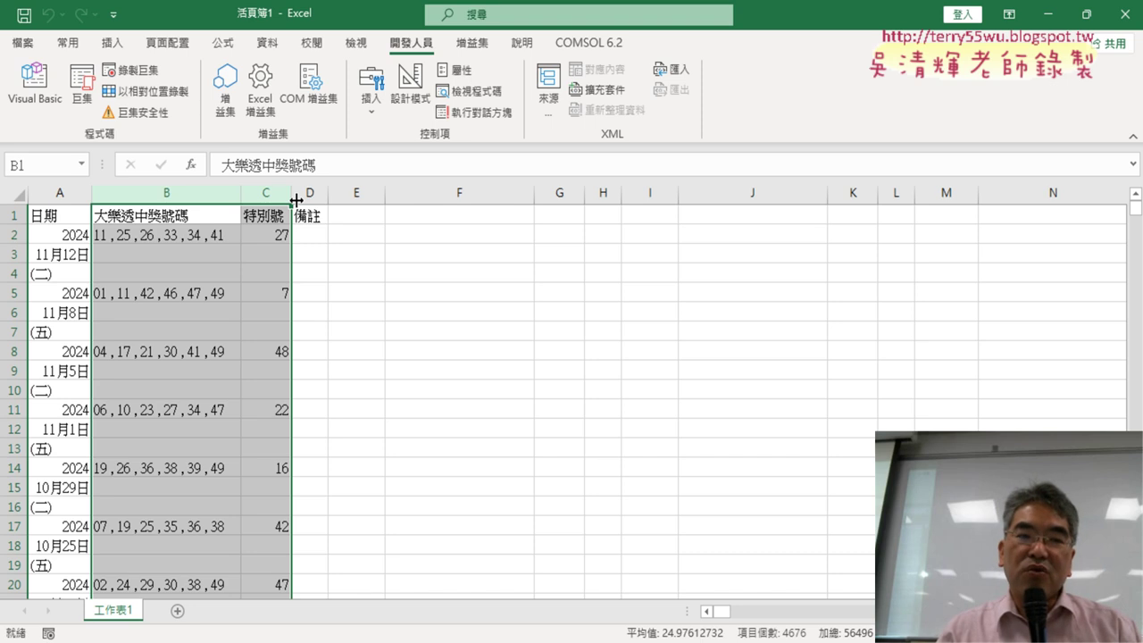
click(197, 241)
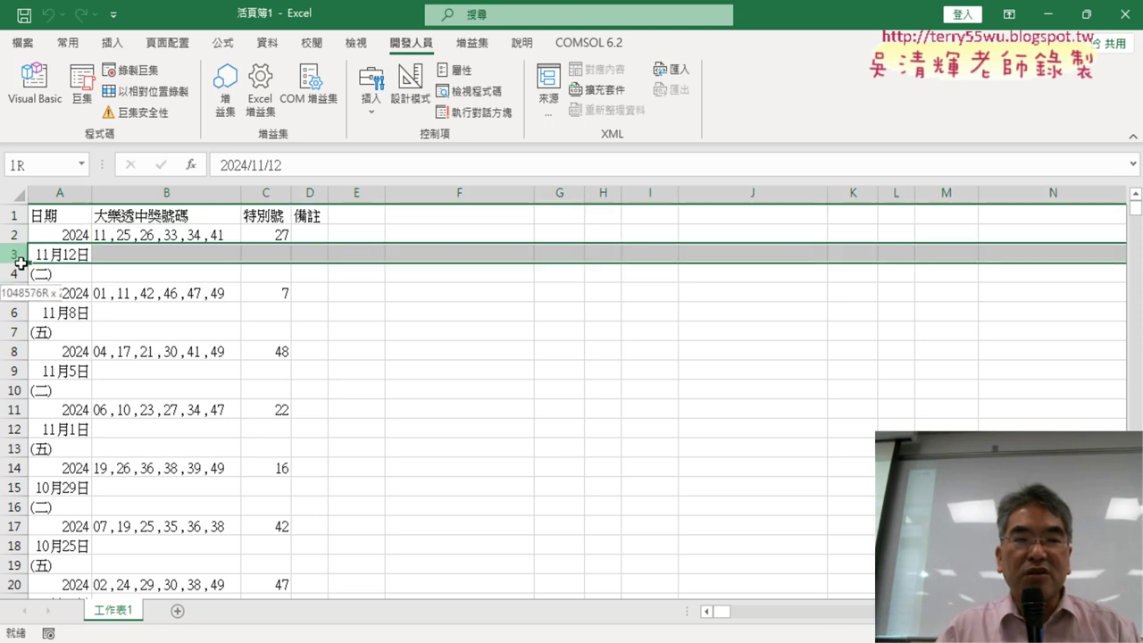
drag(15, 255, 20, 332)
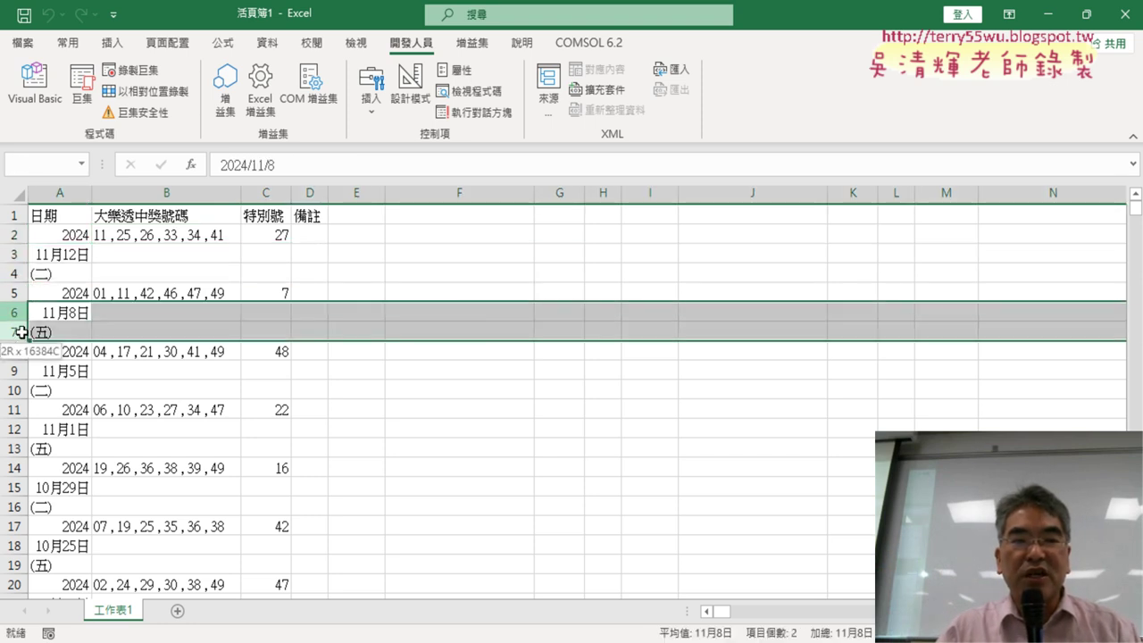
mouse_move(11, 268)
mouse_down()
mouse_move(10, 252)
mouse_move(5, 273)
mouse_up()
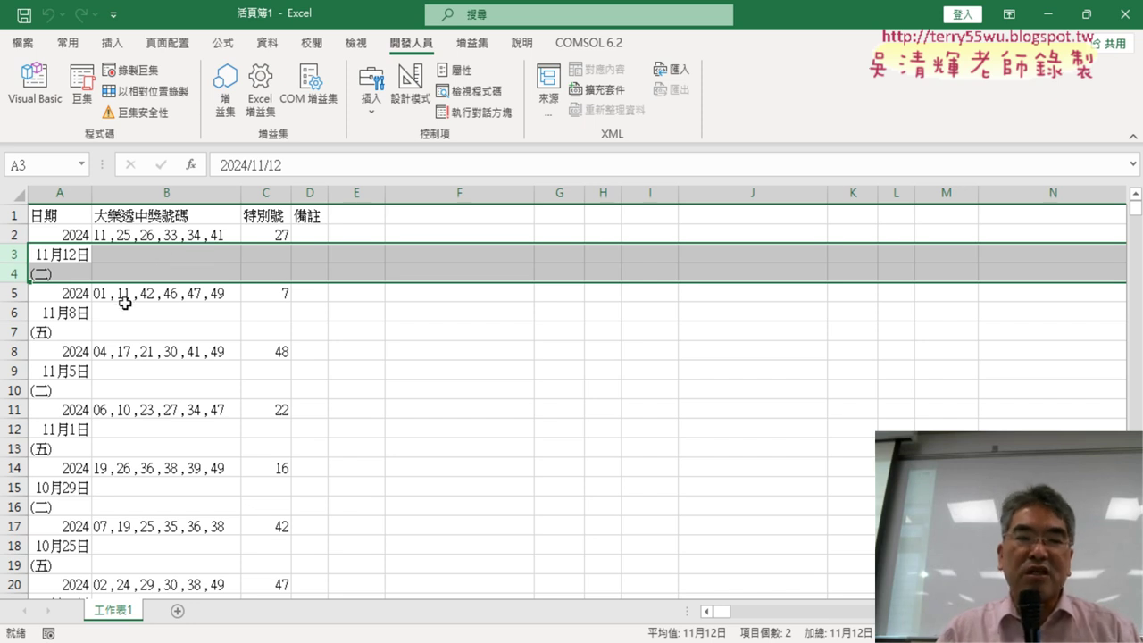
right_click(217, 260)
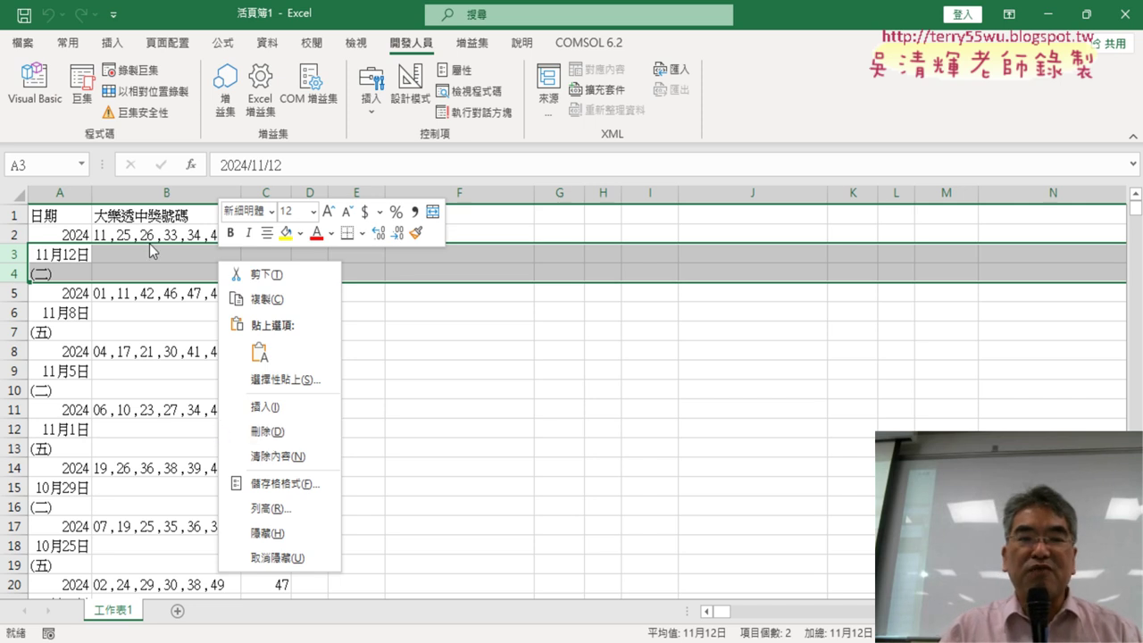
click(71, 223)
click(68, 222)
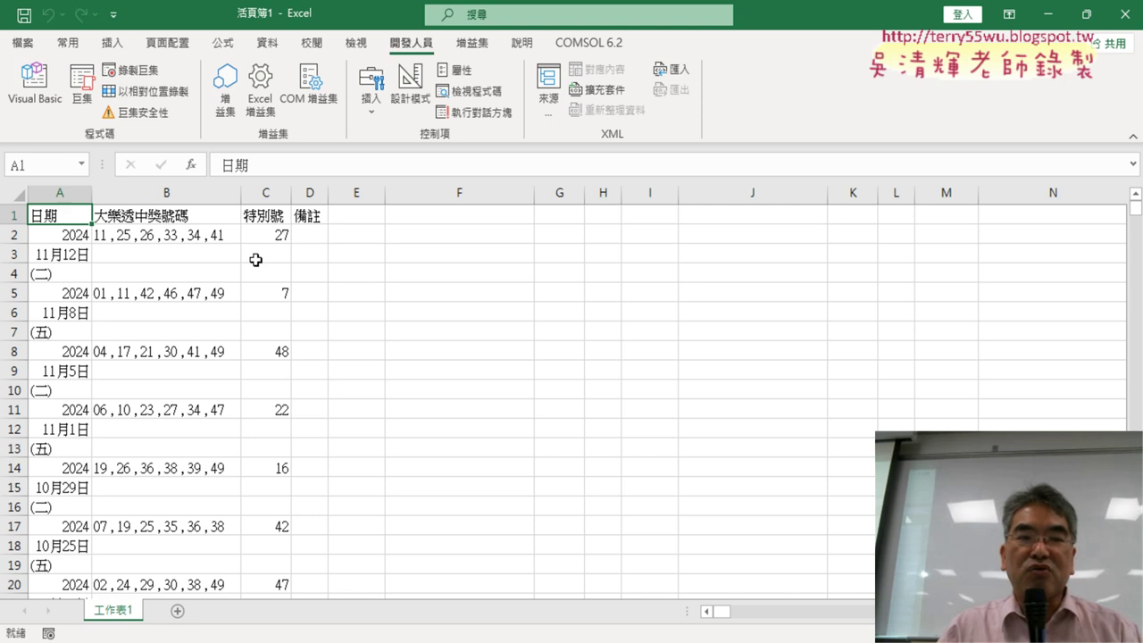
Switch to the Data tab and mark the 2024 year entries in cells A2 and A5
click(272, 43)
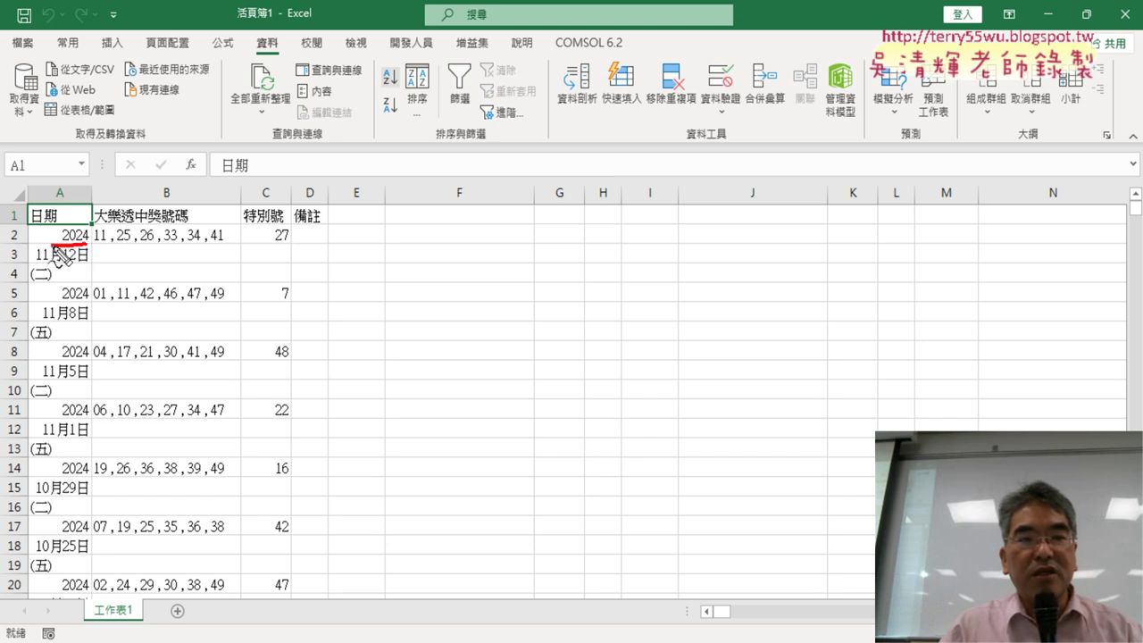
drag(87, 225, 93, 256)
drag(93, 309, 91, 302)
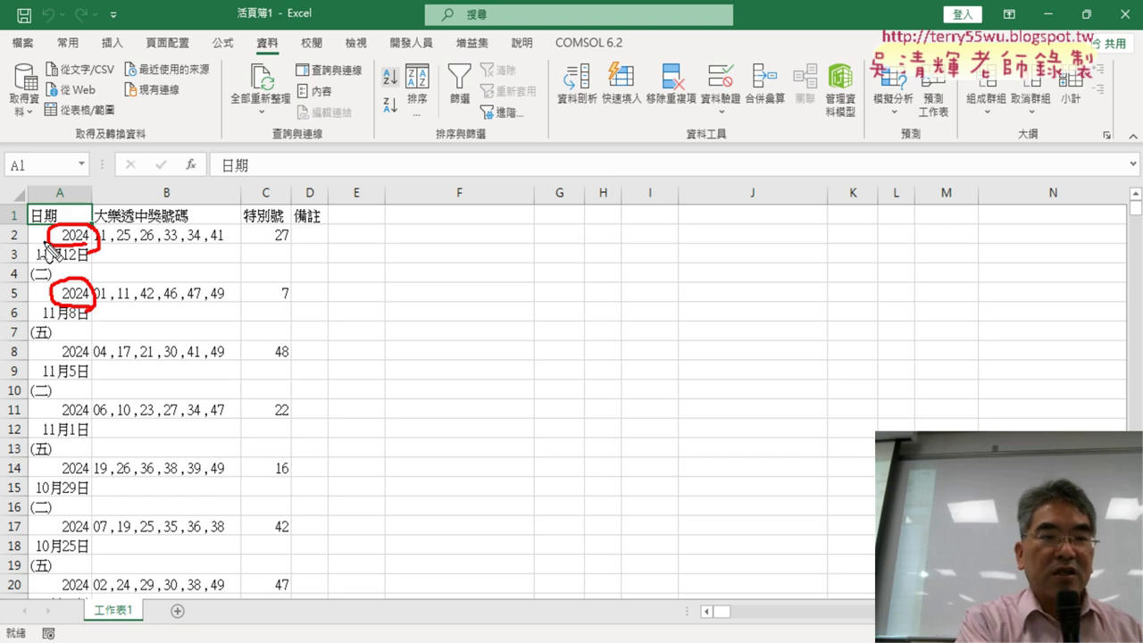
key(Escape)
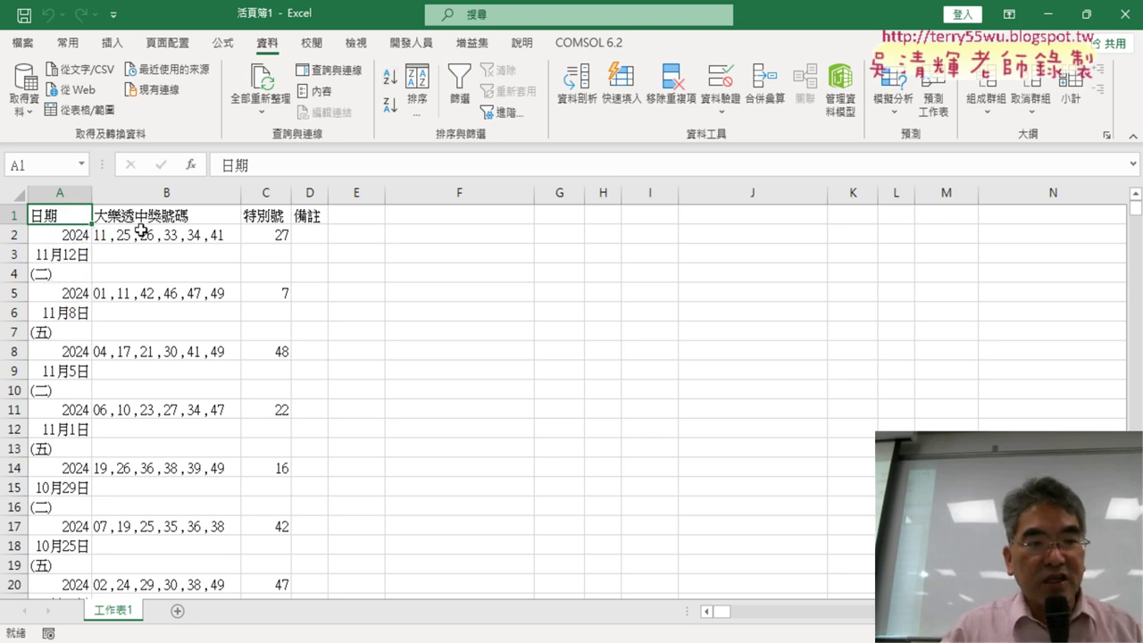
Inspect the year, date and weekday cells in A2:A4, then select the 日期 header A1
click(77, 254)
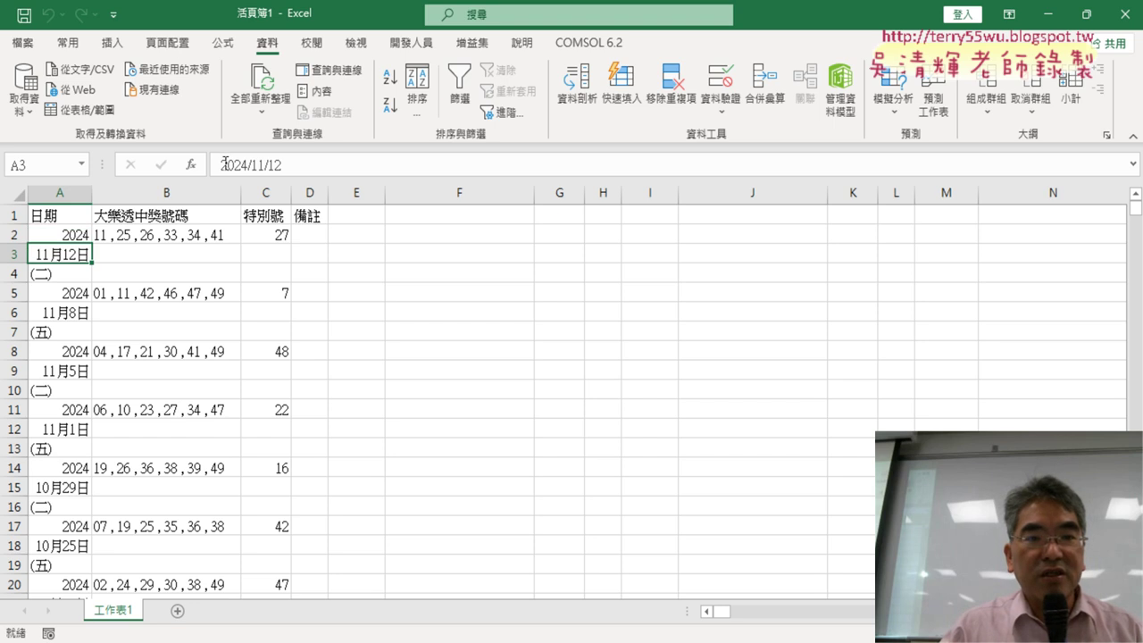
click(57, 274)
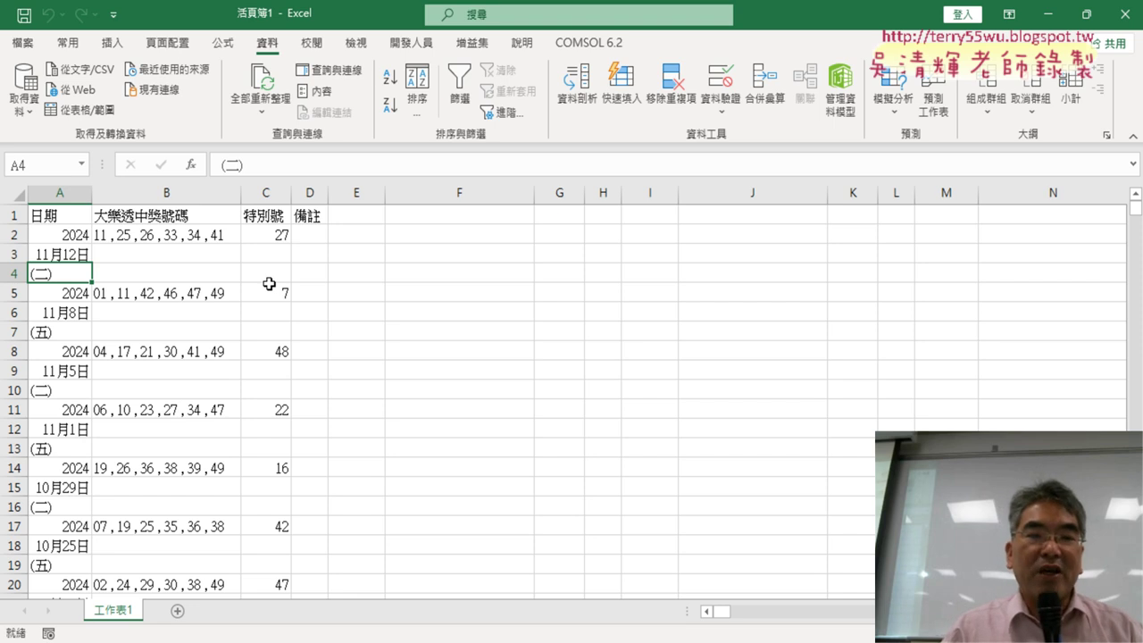
click(77, 238)
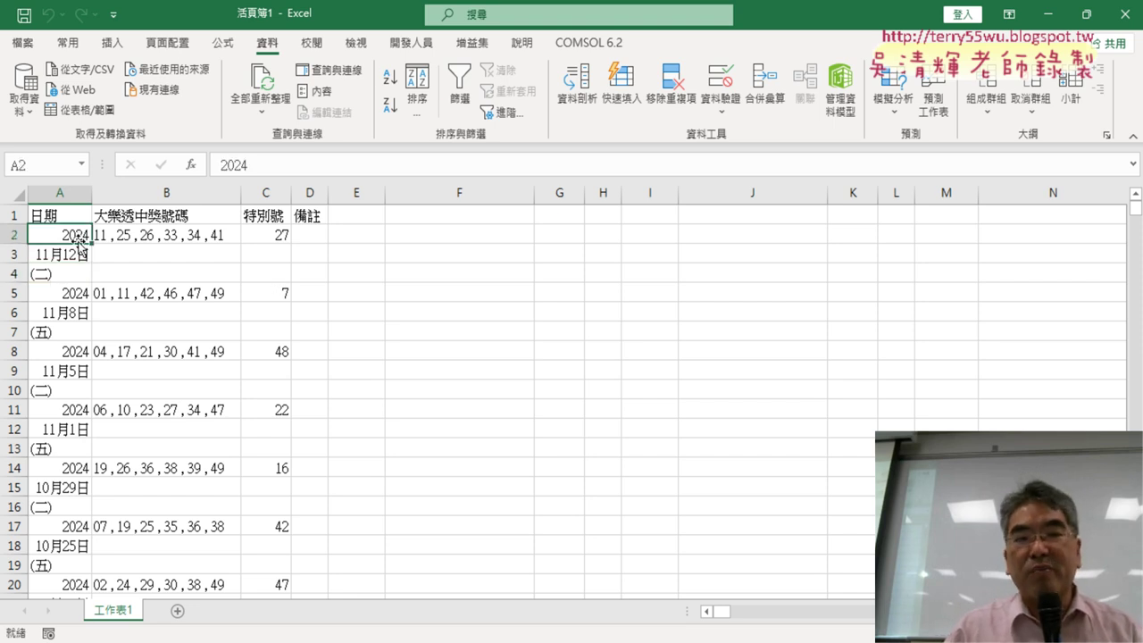
click(63, 256)
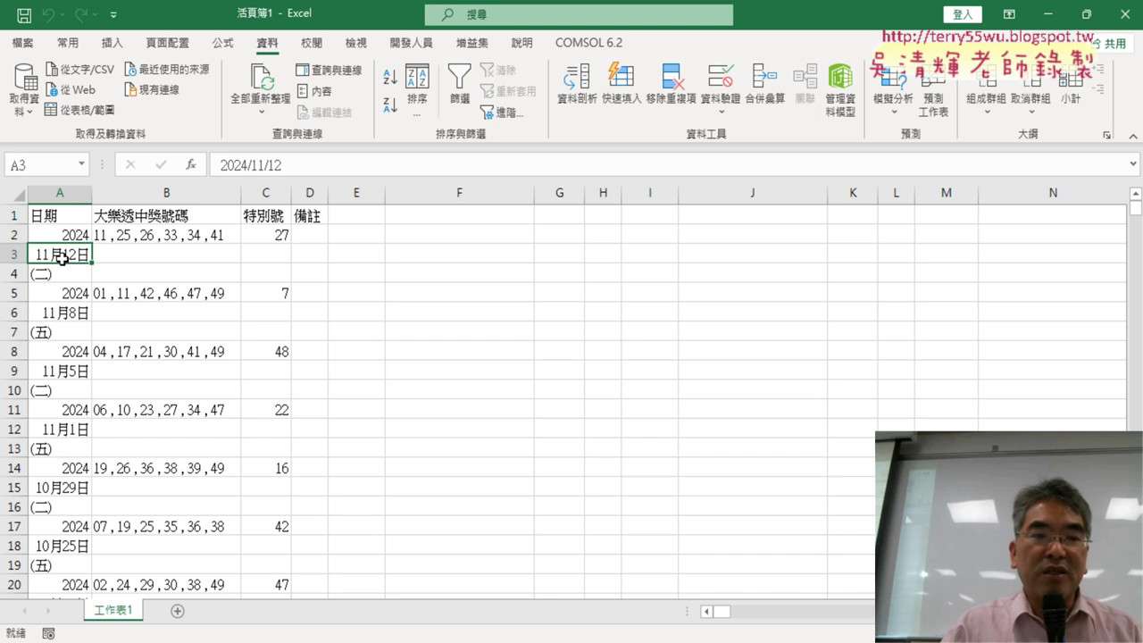
drag(62, 257, 63, 272)
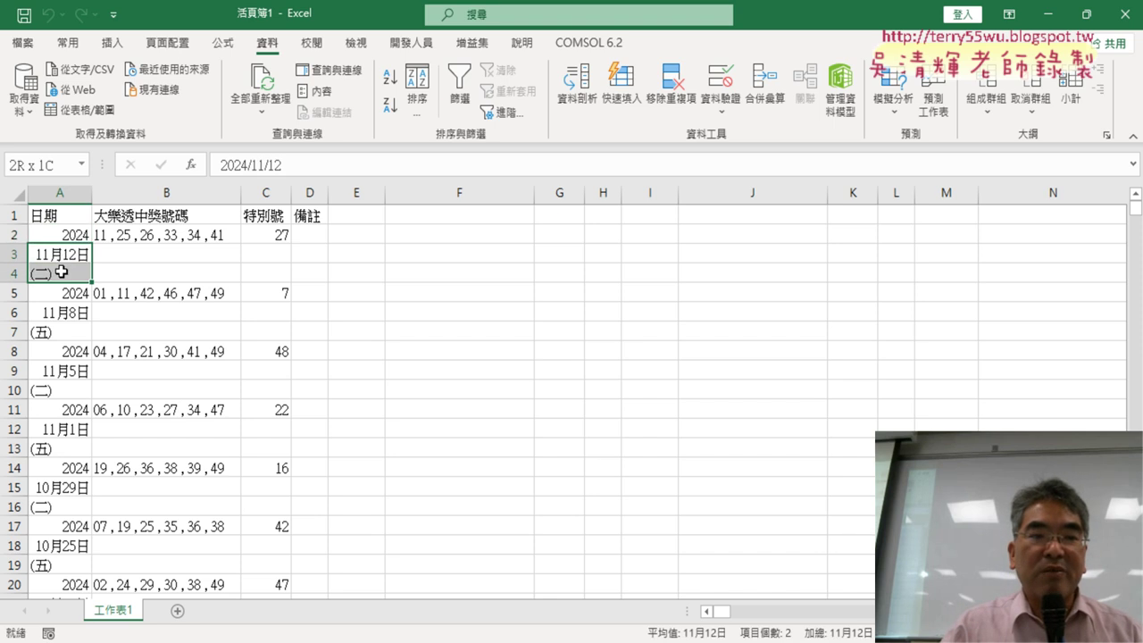
click(70, 217)
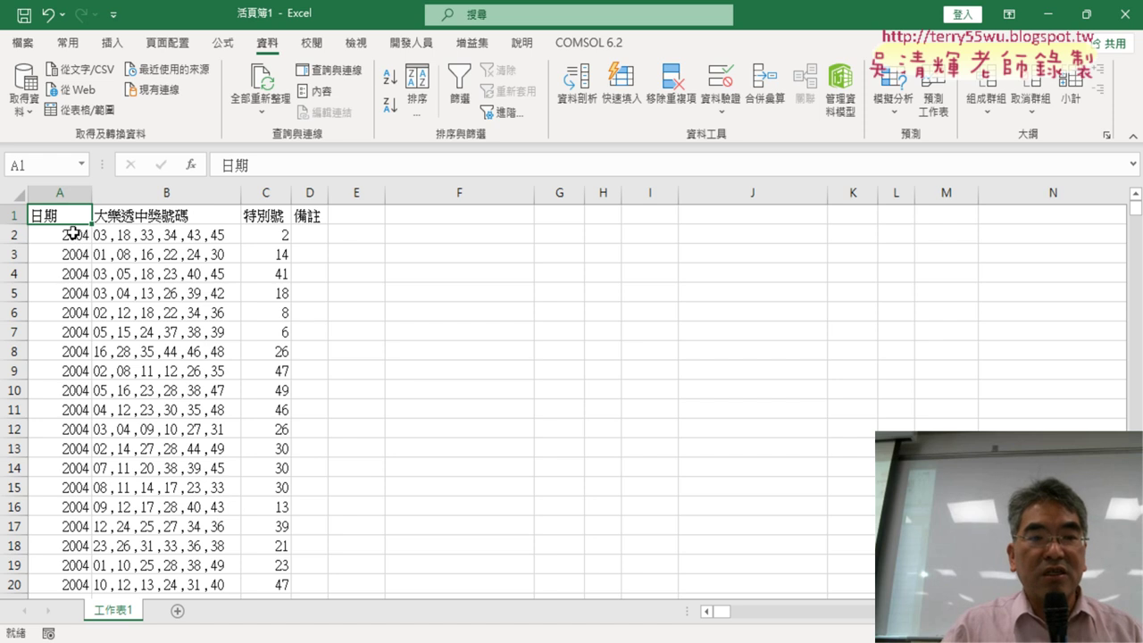
Scroll through the sorted draw list starting from cell A2
click(73, 233)
scroll(74, 241, down, 4)
scroll(73, 255, down, 5)
scroll(73, 268, down, 7)
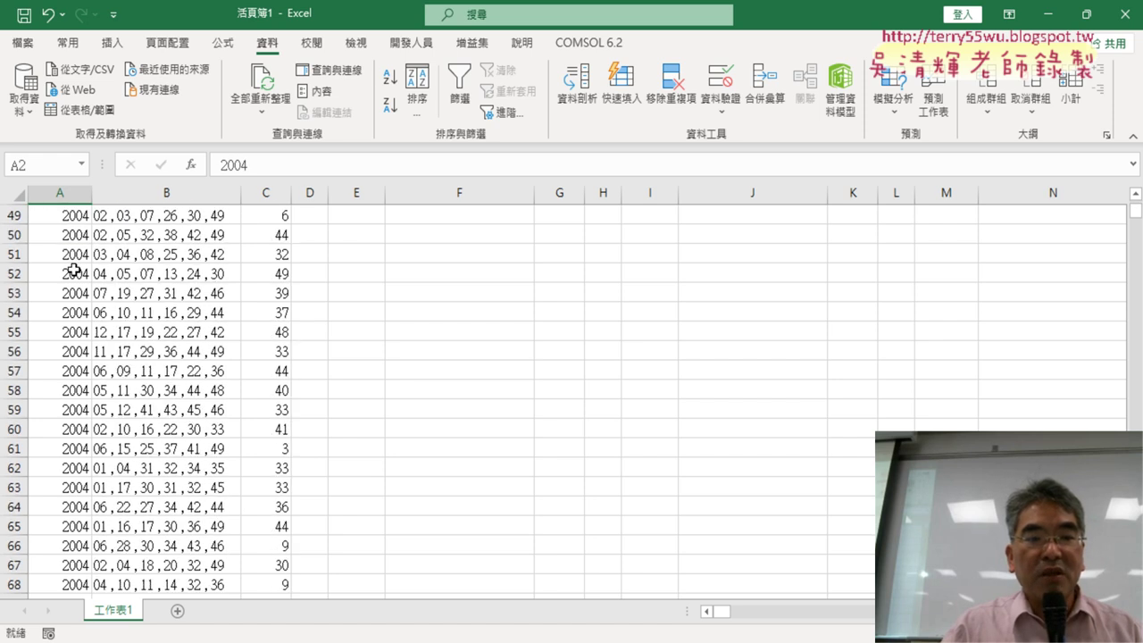
scroll(73, 270, down, 8)
scroll(73, 270, down, 3)
scroll(73, 270, down, 8)
scroll(73, 269, down, 4)
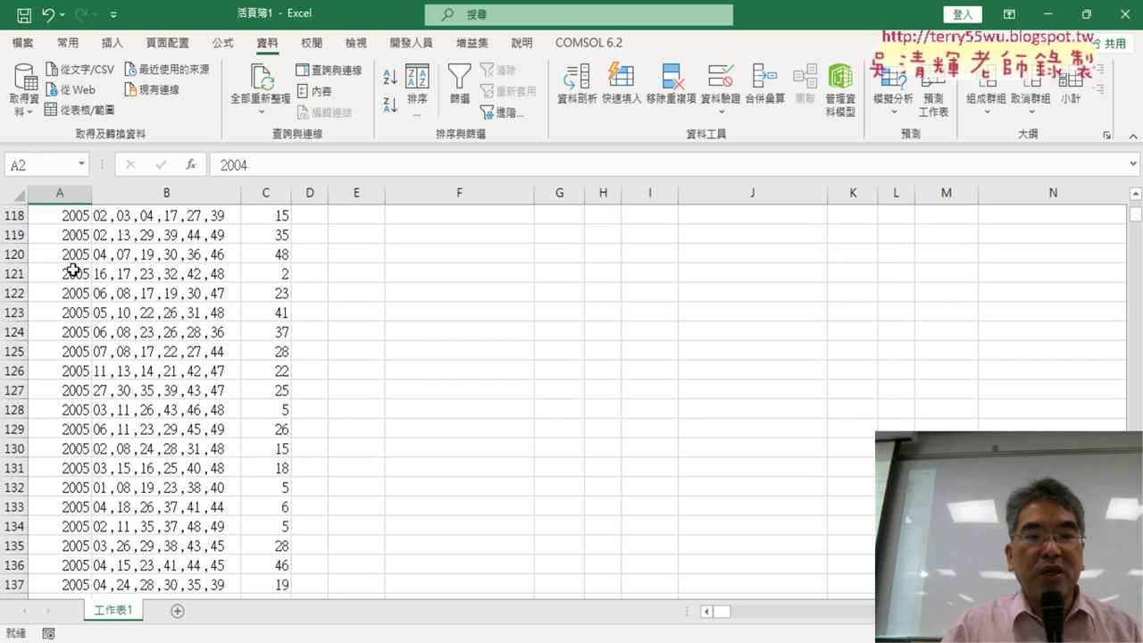
scroll(73, 273, down, 8)
scroll(73, 277, down, 7)
scroll(72, 284, down, 7)
scroll(69, 293, down, 6)
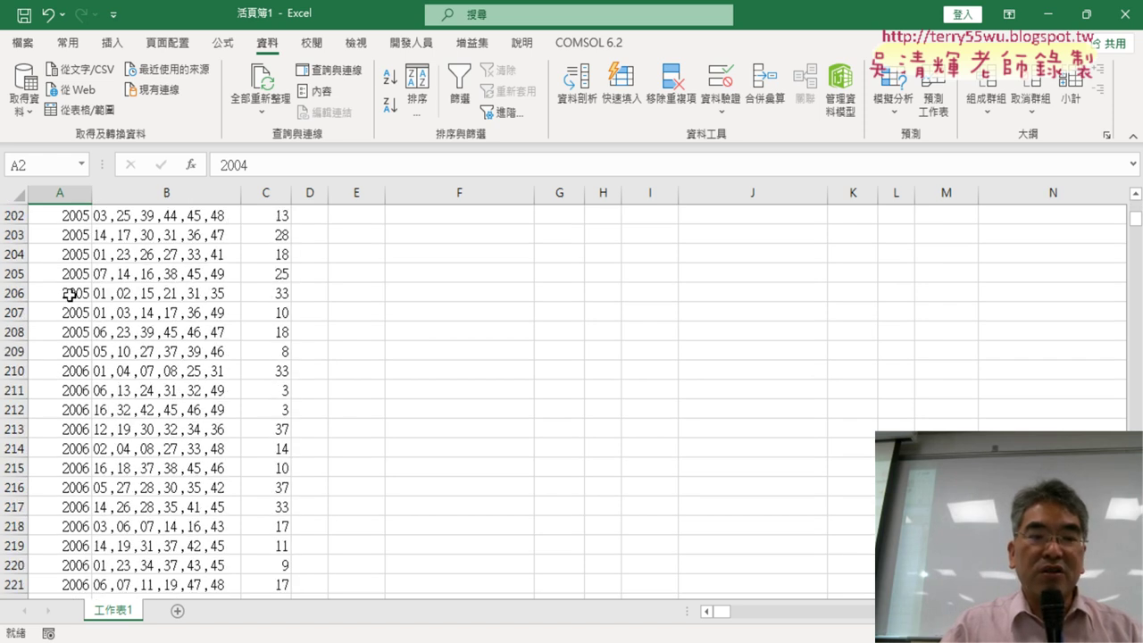
scroll(69, 295, down, 7)
scroll(67, 297, down, 5)
scroll(67, 297, down, 7)
scroll(93, 316, down, 3)
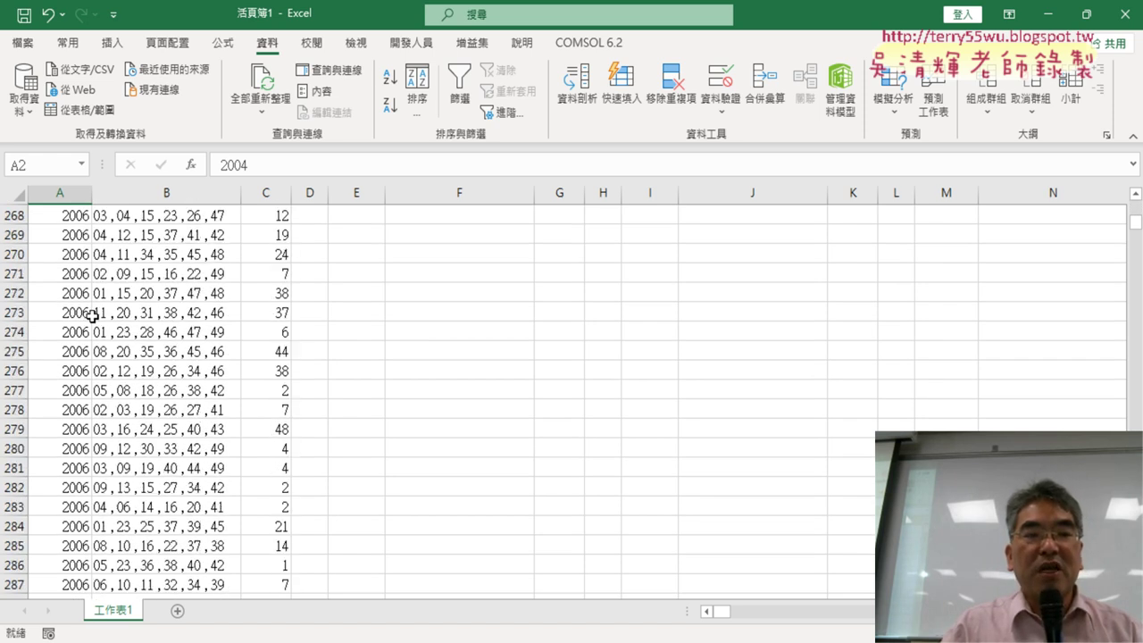
scroll(93, 316, up, 9)
scroll(93, 316, up, 7)
scroll(93, 316, up, 10)
scroll(93, 317, up, 10)
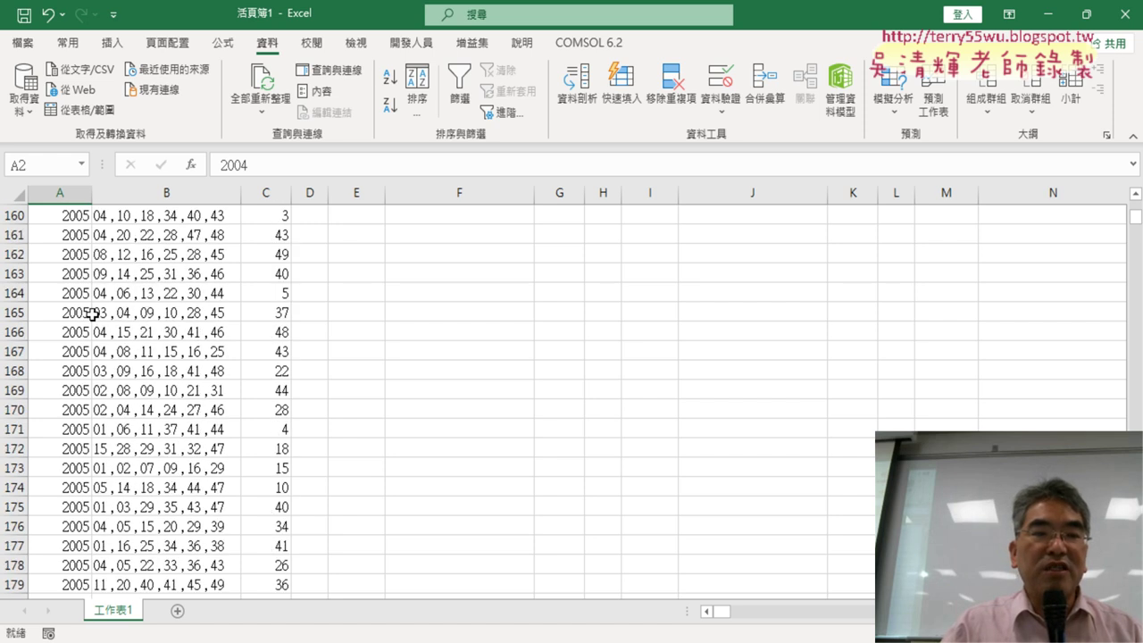
scroll(93, 314, up, 7)
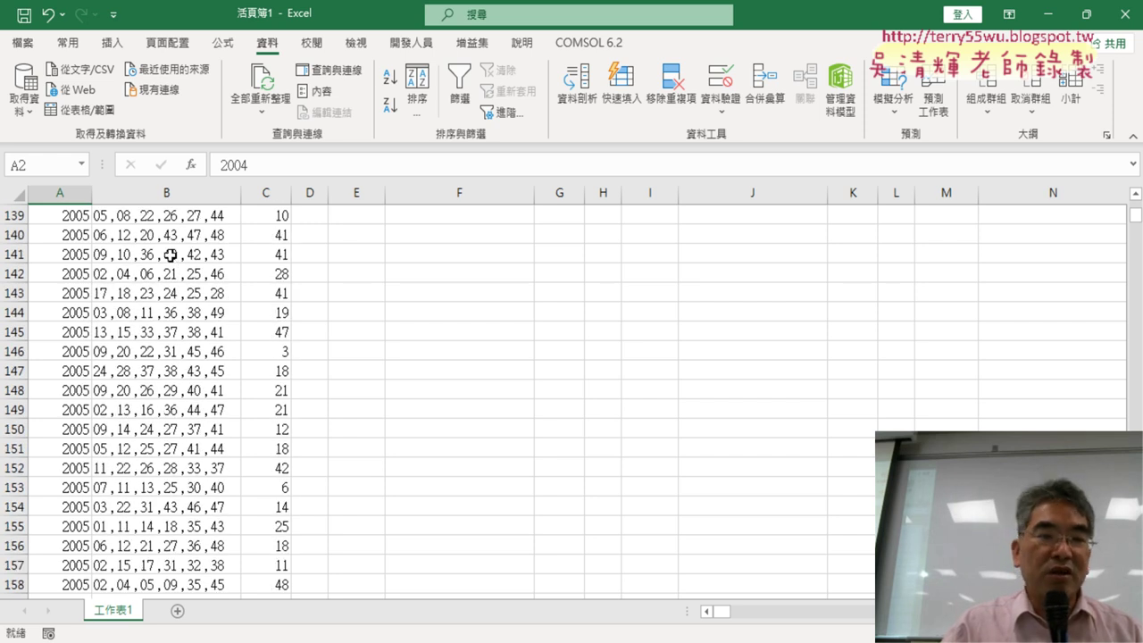
scroll(169, 257, down, 7)
scroll(167, 272, down, 2)
Jump from header B1 to the last draw in the winning-numbers column
click(166, 275)
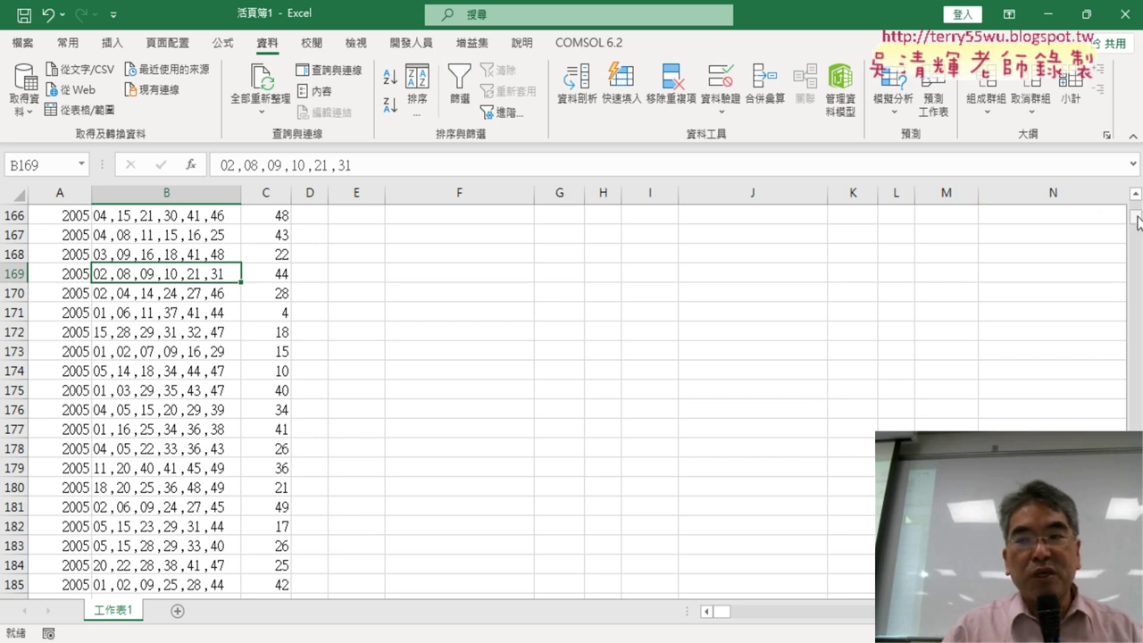
drag(1139, 221, 1136, 207)
click(157, 216)
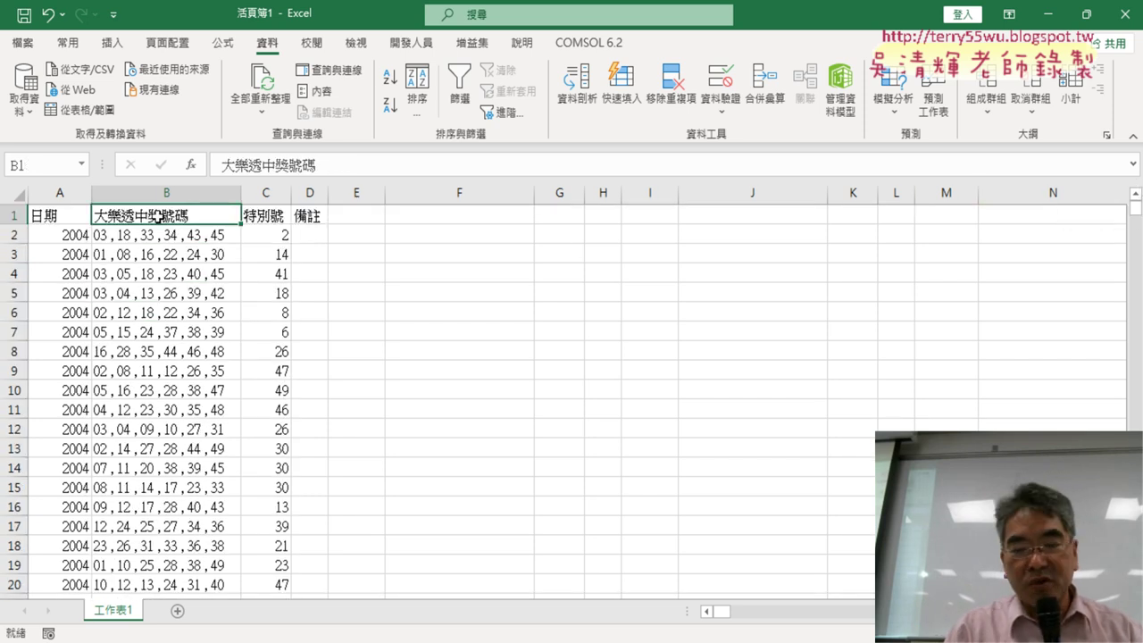
key(ctrl+Down)
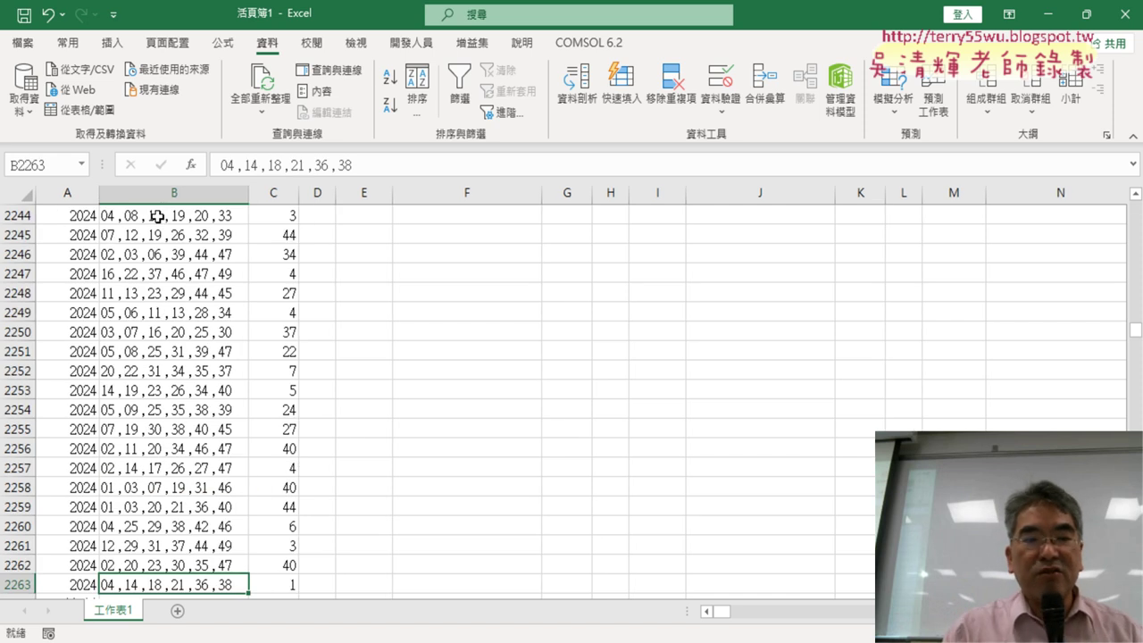
scroll(304, 418, down, 2)
scroll(299, 413, down, 2)
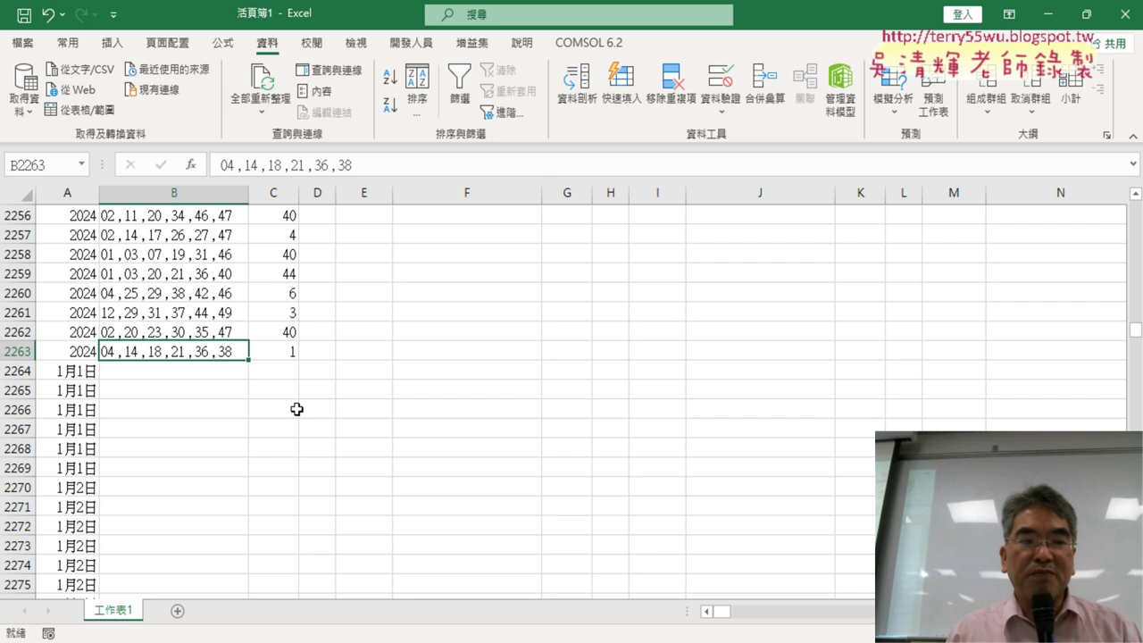
Select leftover row 2264, then recheck the last draw with Ctrl+Down from B1
click(21, 371)
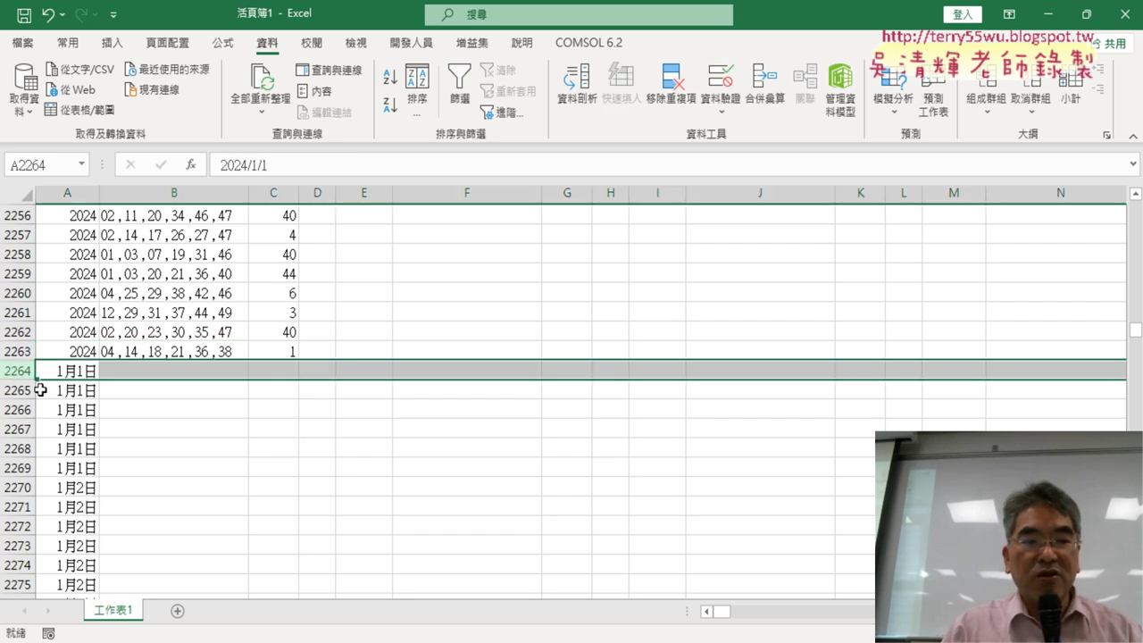
scroll(35, 388, down, 5)
scroll(38, 334, down, 5)
scroll(57, 408, down, 8)
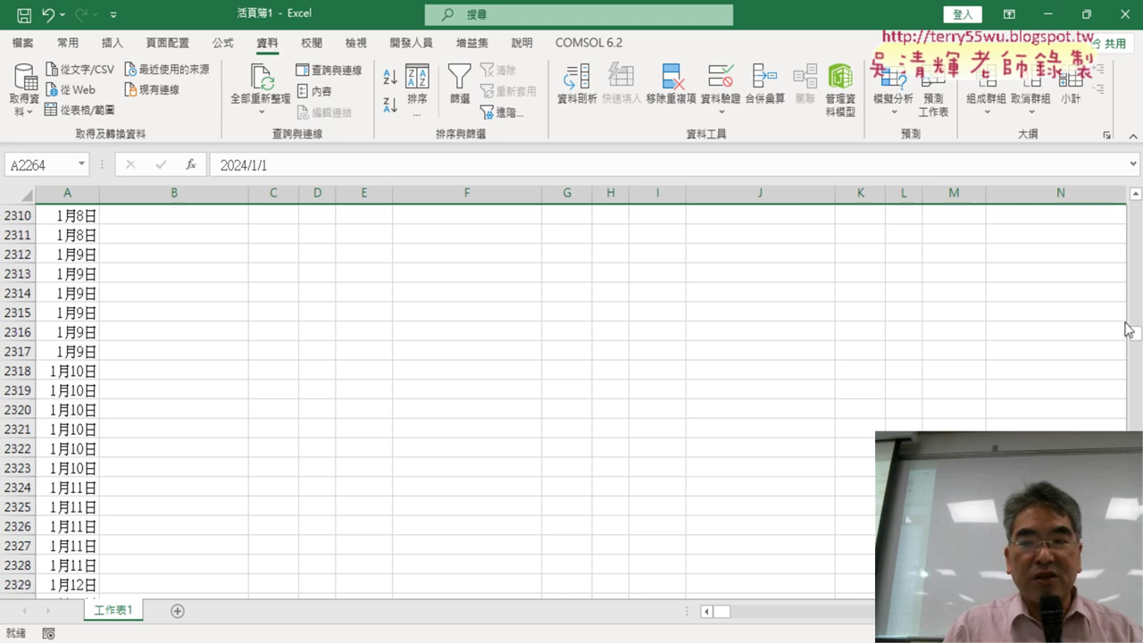
drag(1127, 328, 1135, 207)
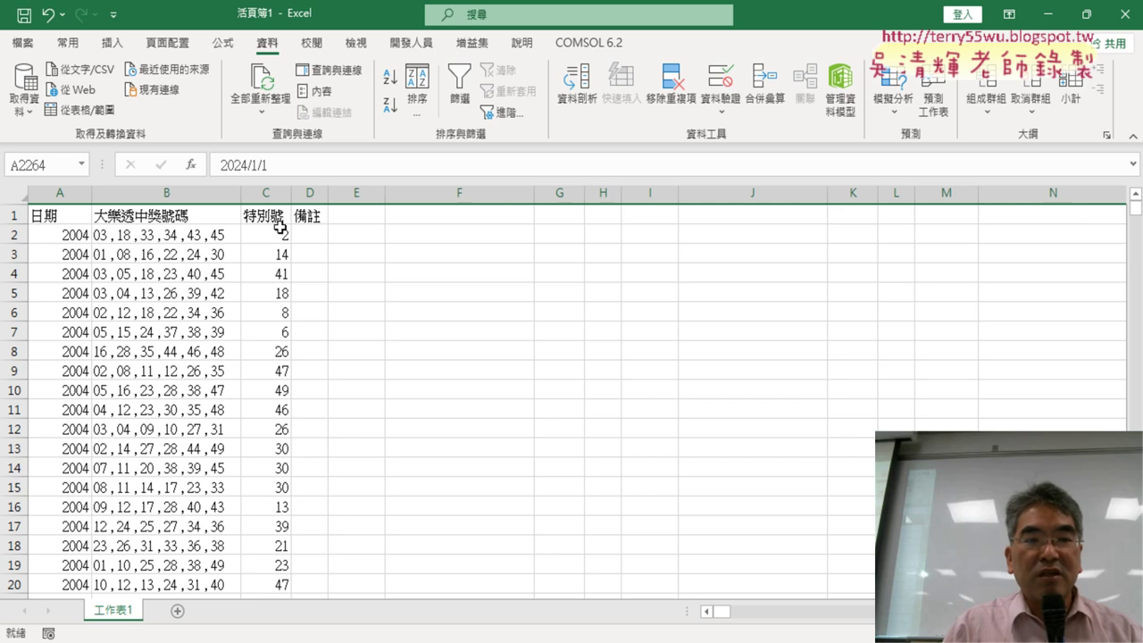
click(183, 219)
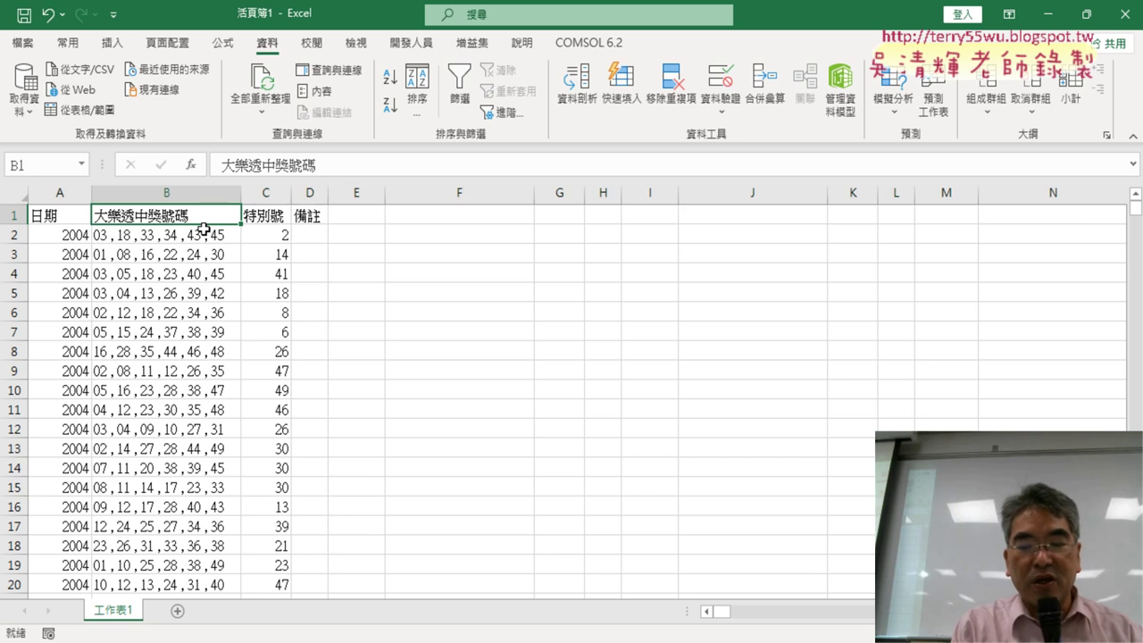
key(ctrl+Down)
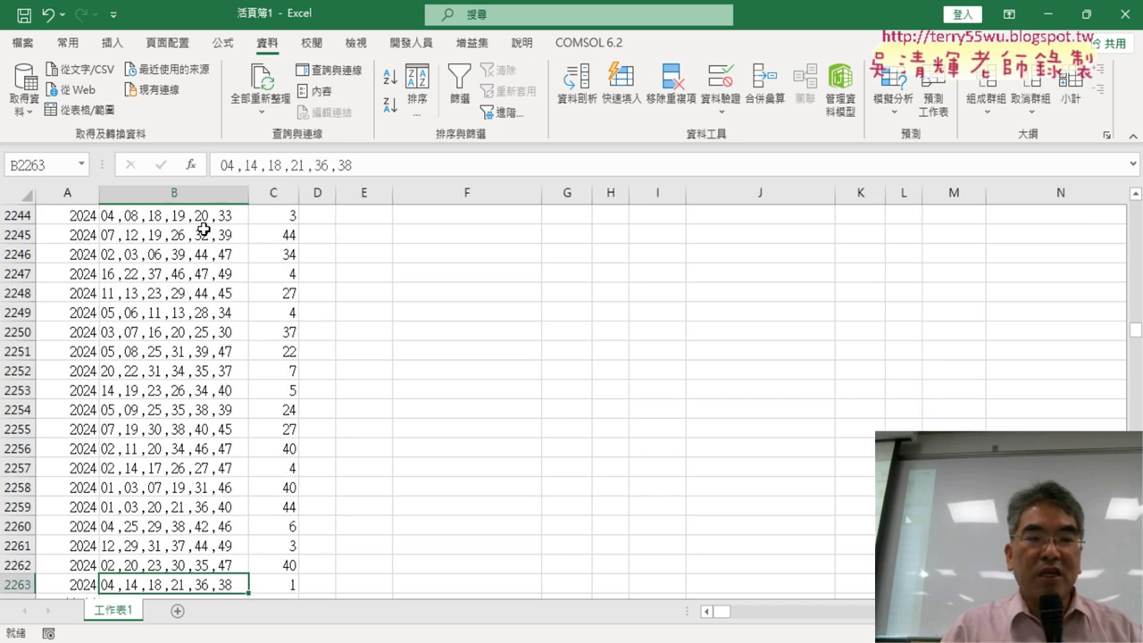
scroll(242, 332, down, 5)
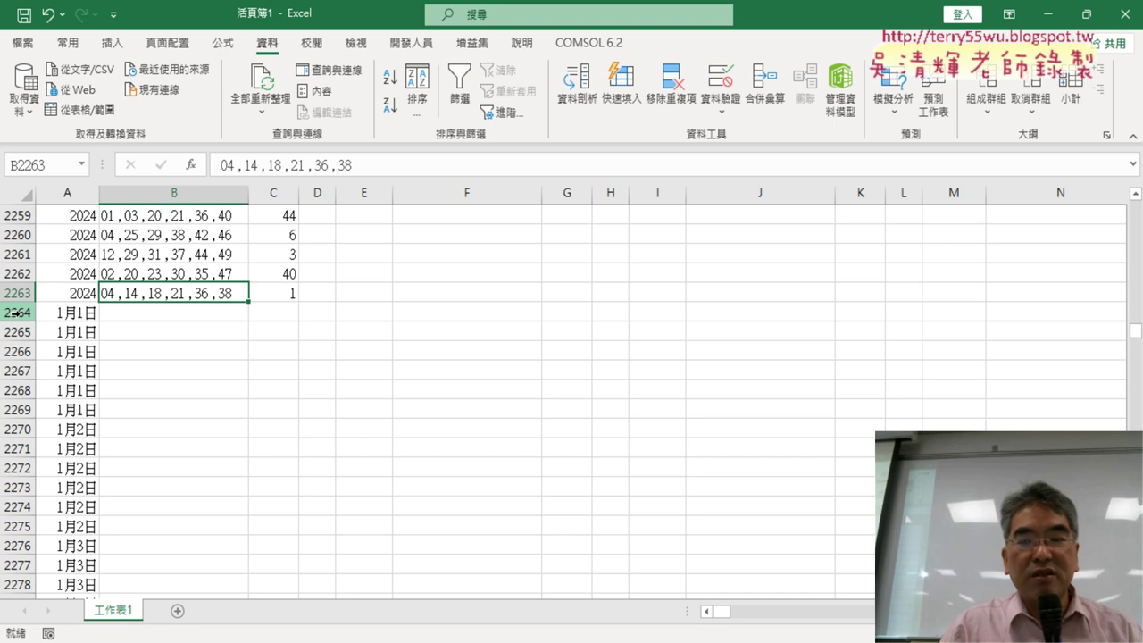
Delete leftover rows 2264 through 6862 and return to cell A1
click(17, 313)
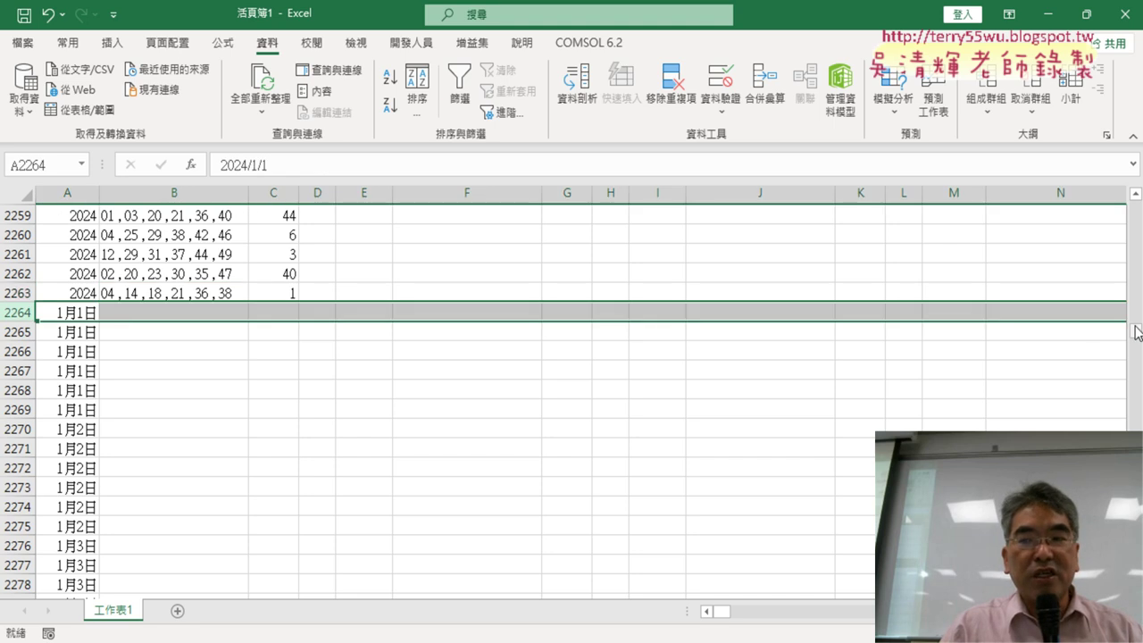
drag(1137, 332, 1137, 334)
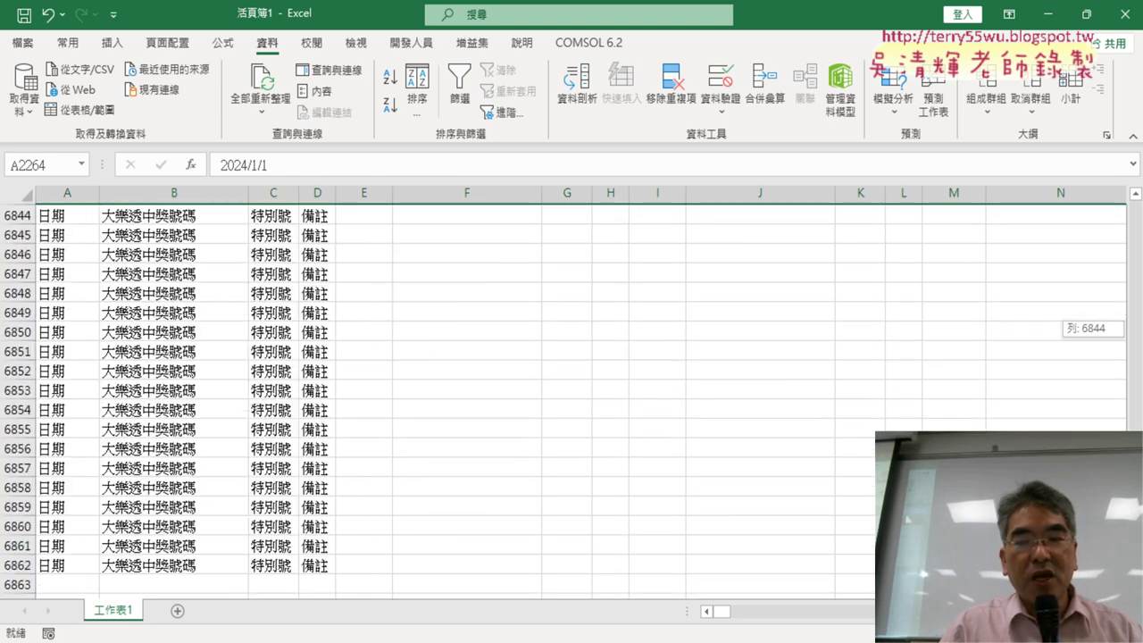
scroll(684, 426, down, 2)
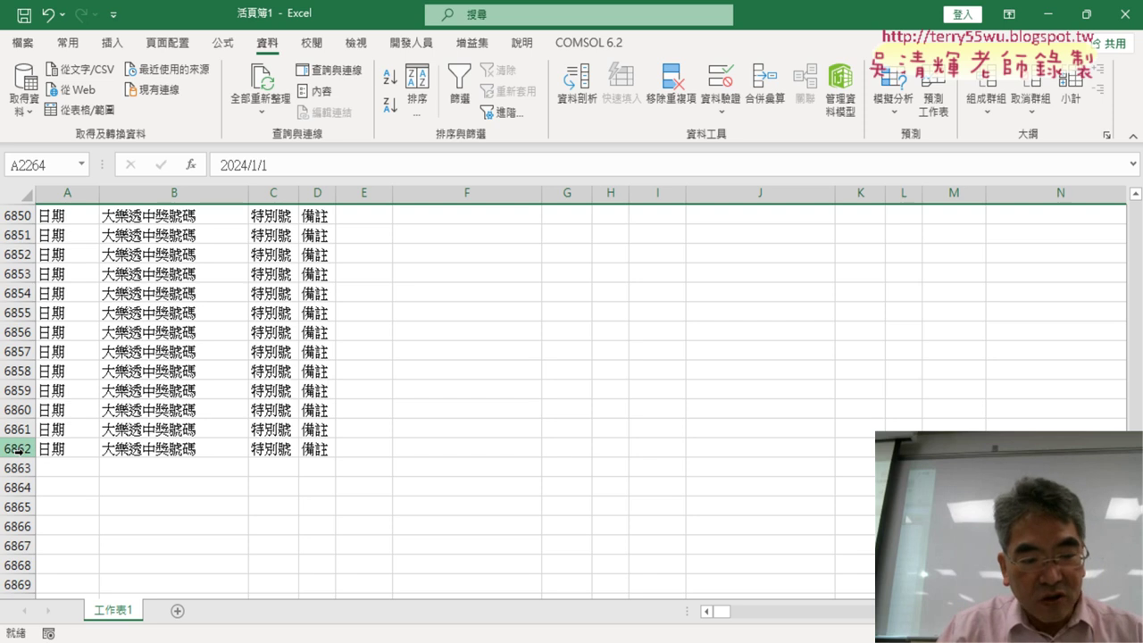
shift+click(23, 453)
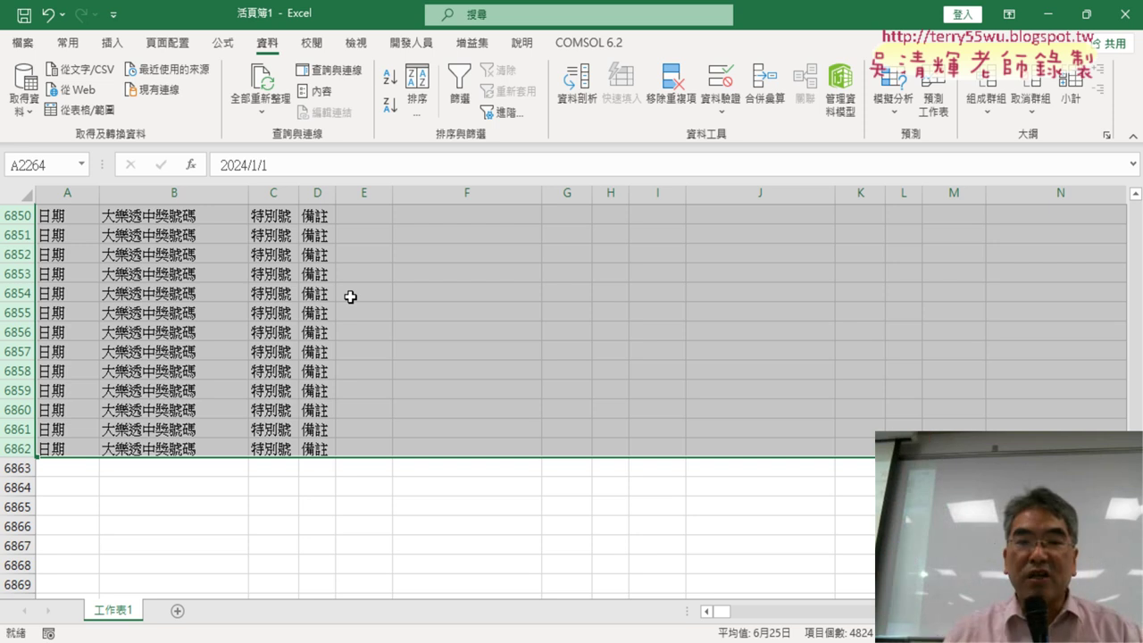
right_click(351, 299)
click(398, 467)
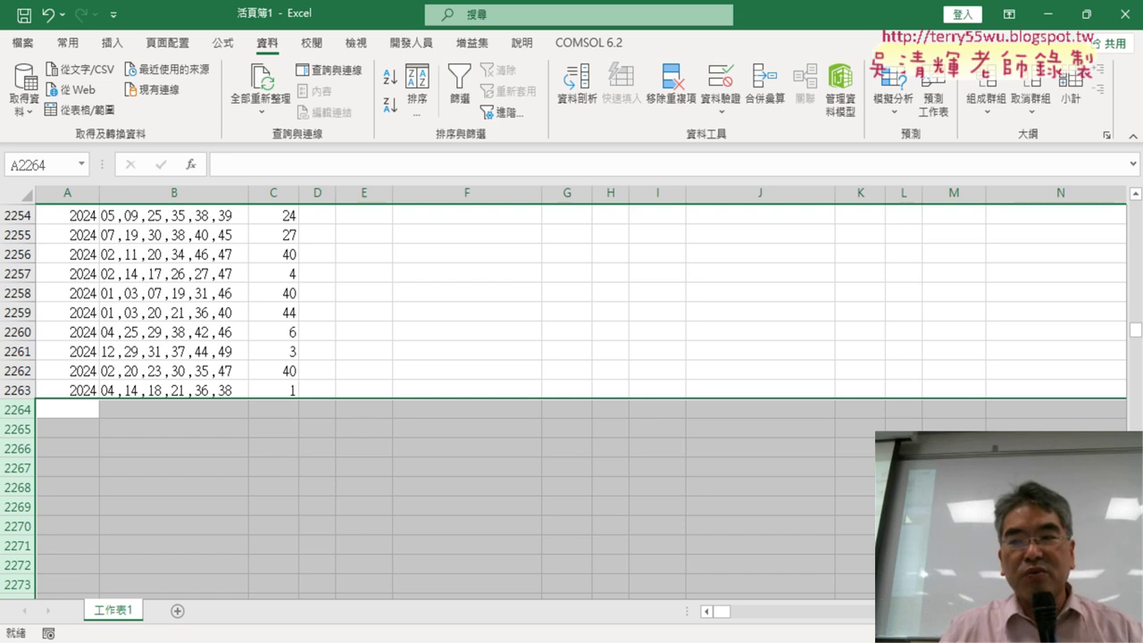
drag(1138, 334, 1136, 207)
click(85, 211)
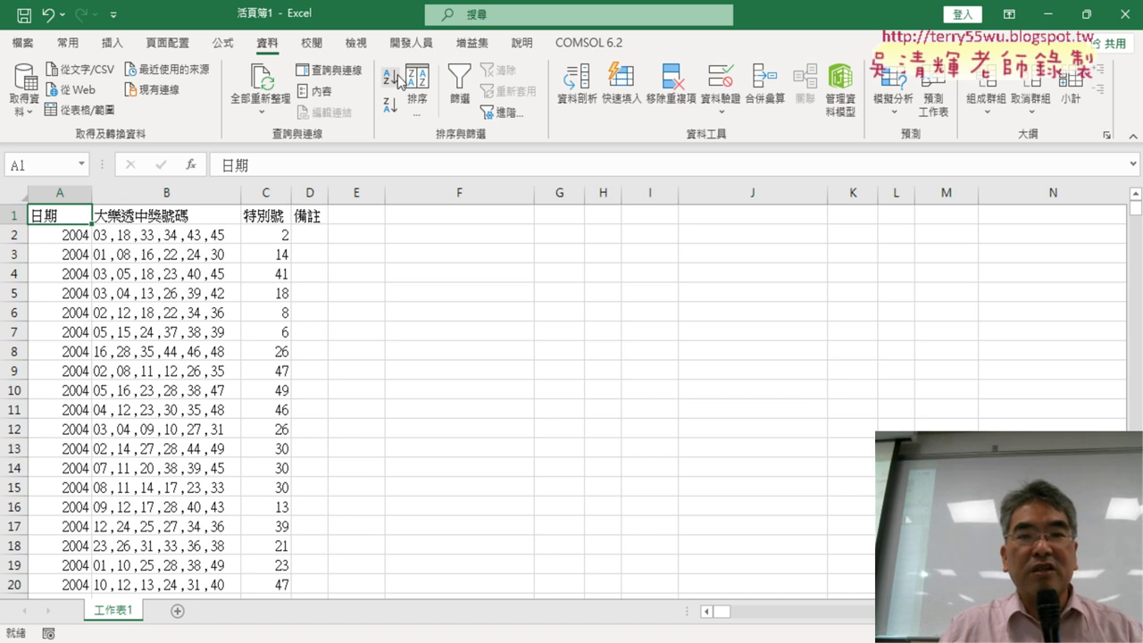
click(181, 219)
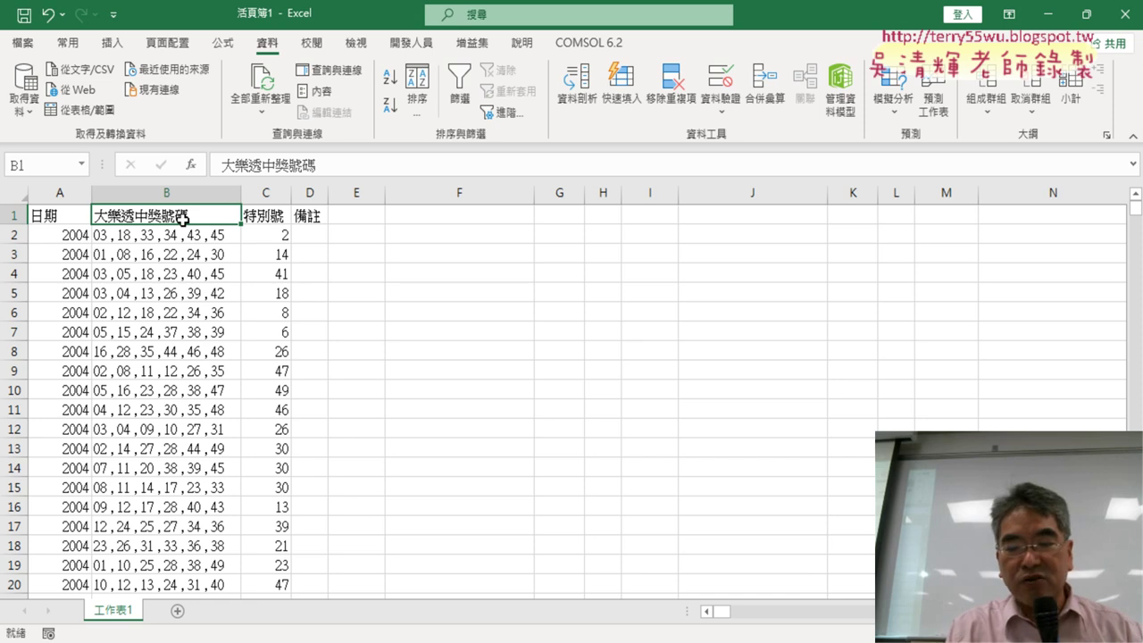
key(ctrl+Down)
scroll(85, 268, down, 4)
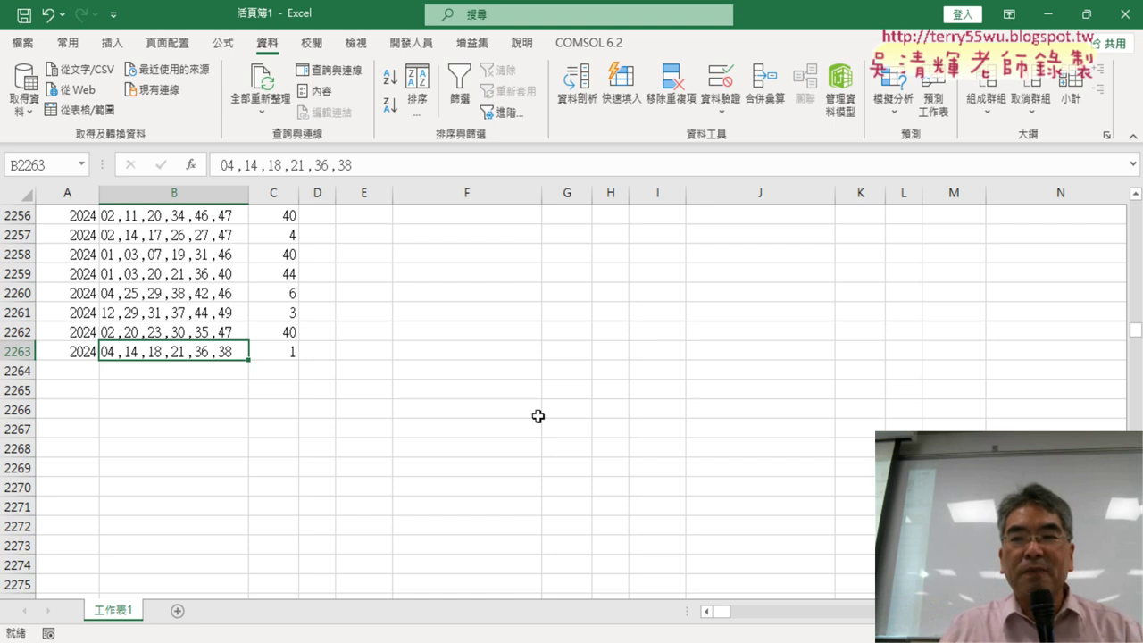
drag(1133, 335, 1132, 207)
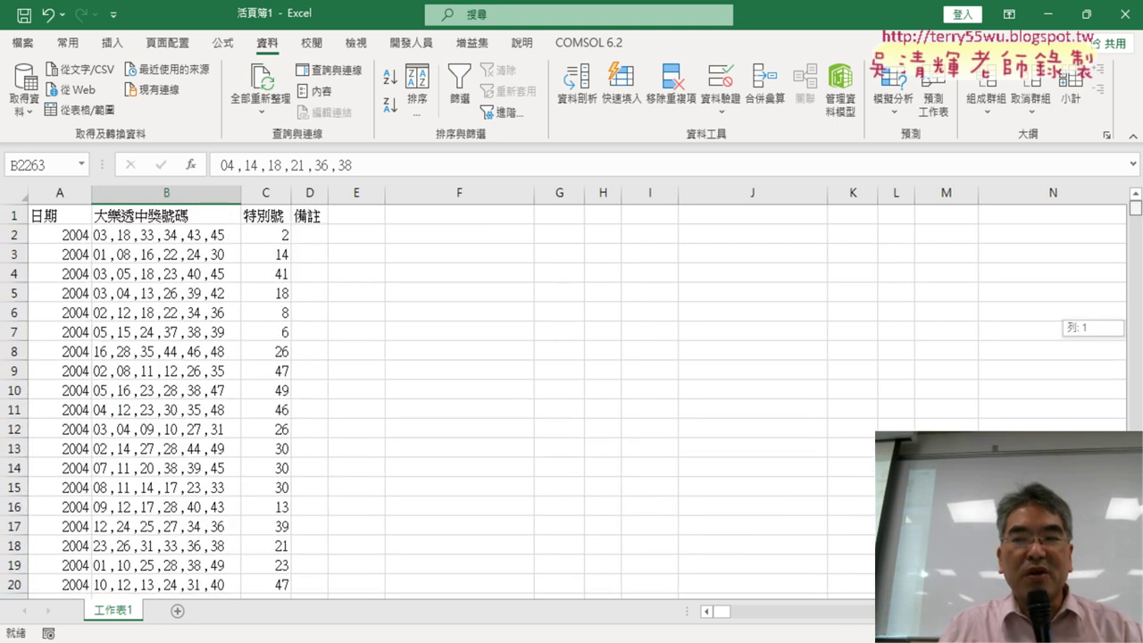
drag(192, 193, 258, 192)
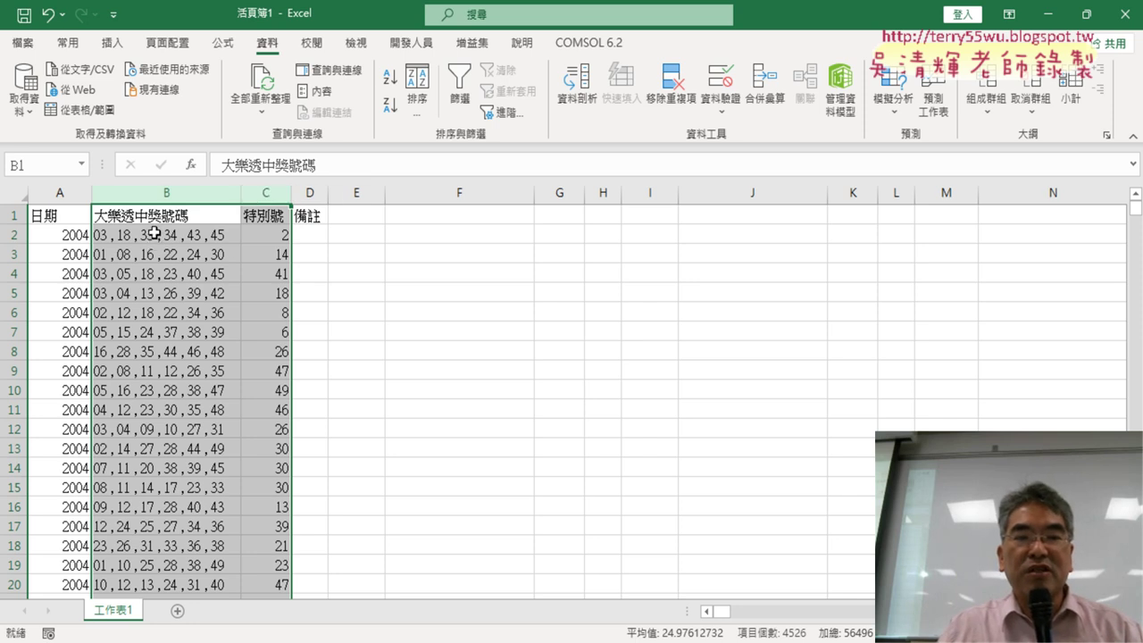
click(211, 241)
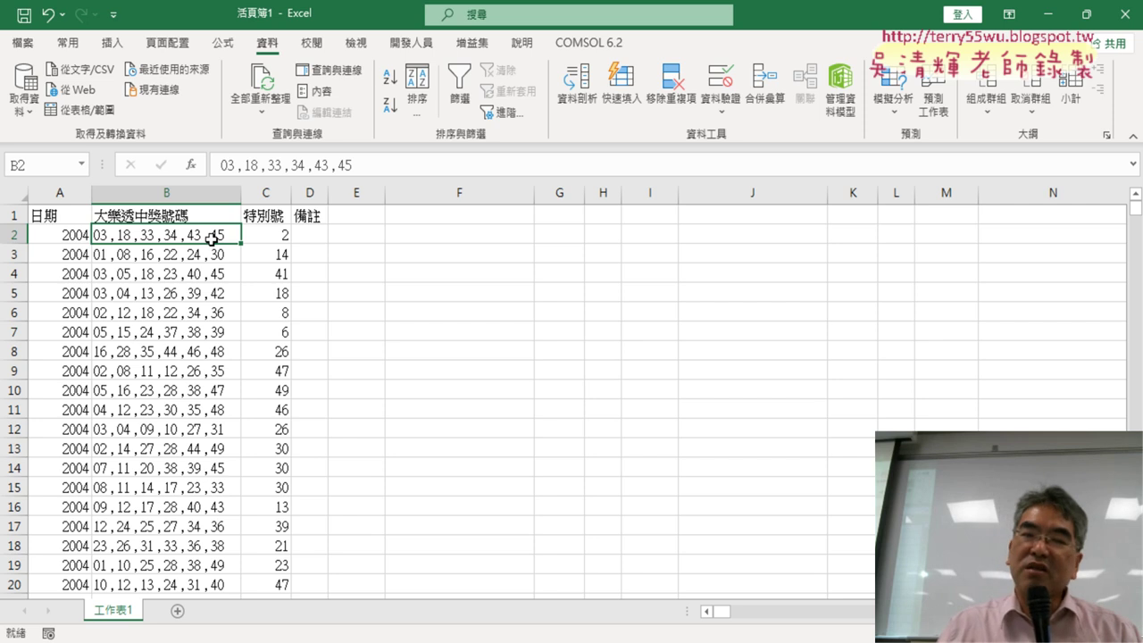
click(586, 99)
click(432, 224)
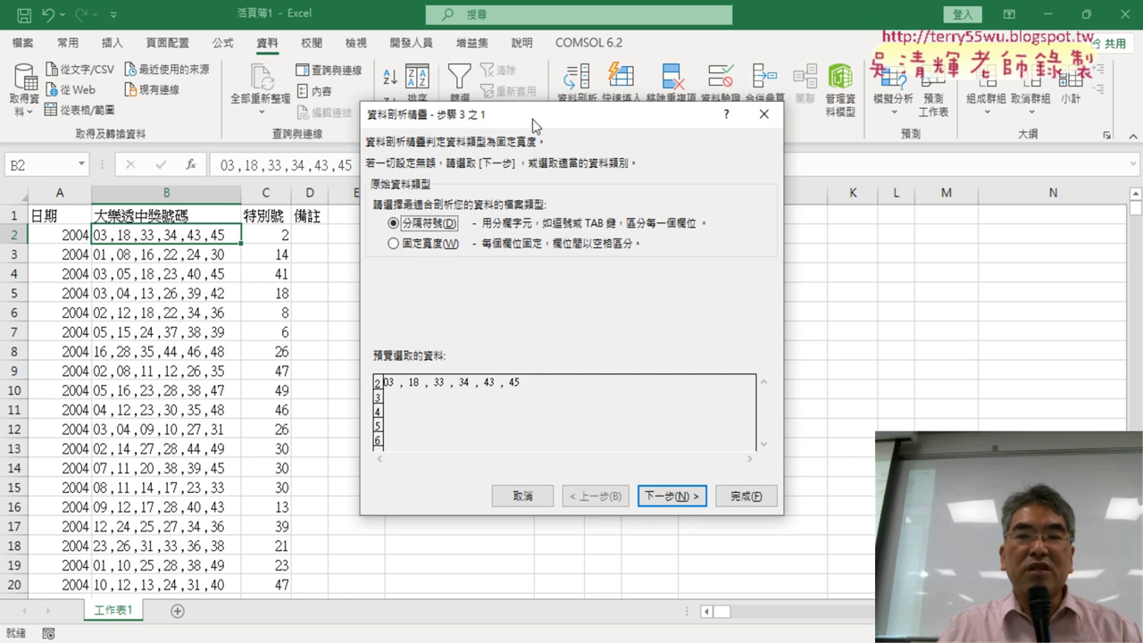
mouse_move(533, 119)
mouse_down()
mouse_move(805, 71)
mouse_move(728, 70)
mouse_up()
click(698, 455)
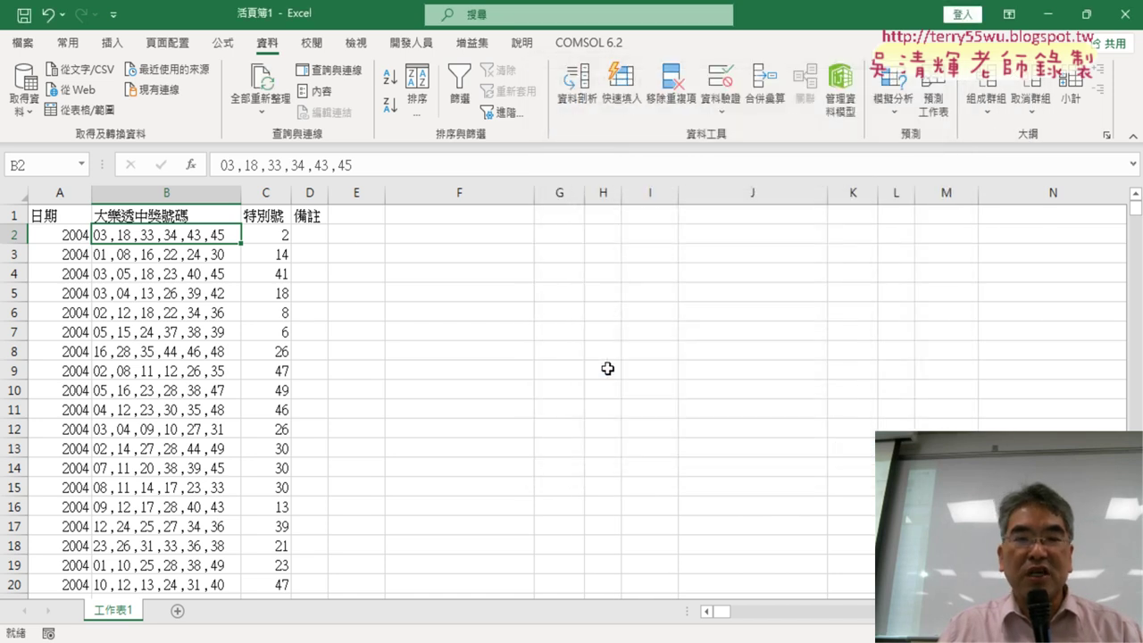
click(310, 214)
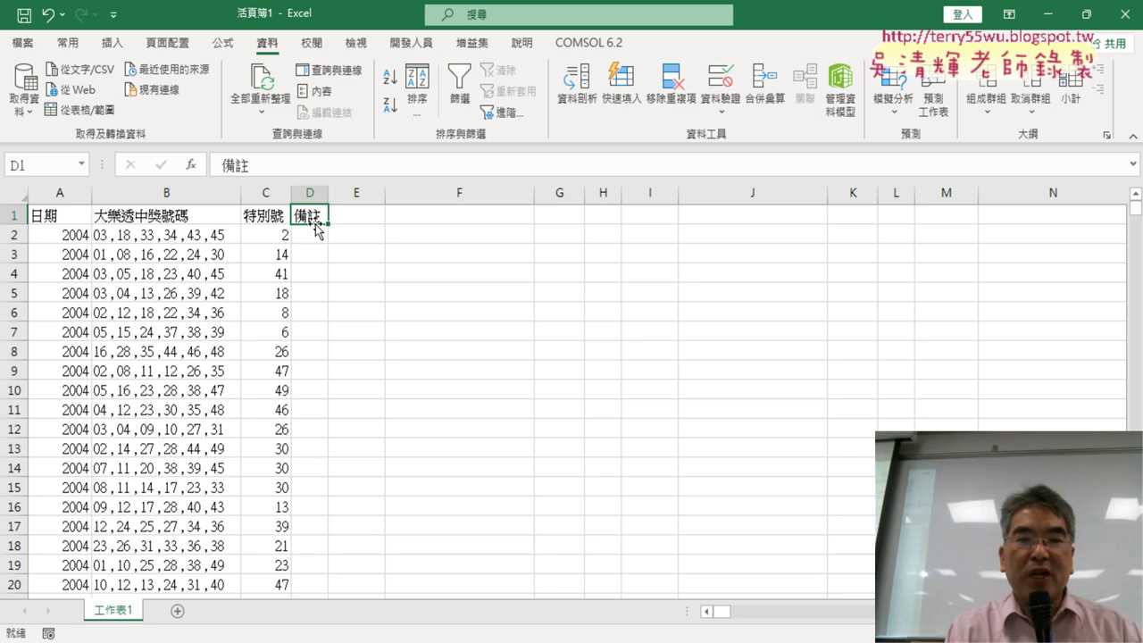
Fill the header cells D1:I1 with the series 1 to 6
text(1)
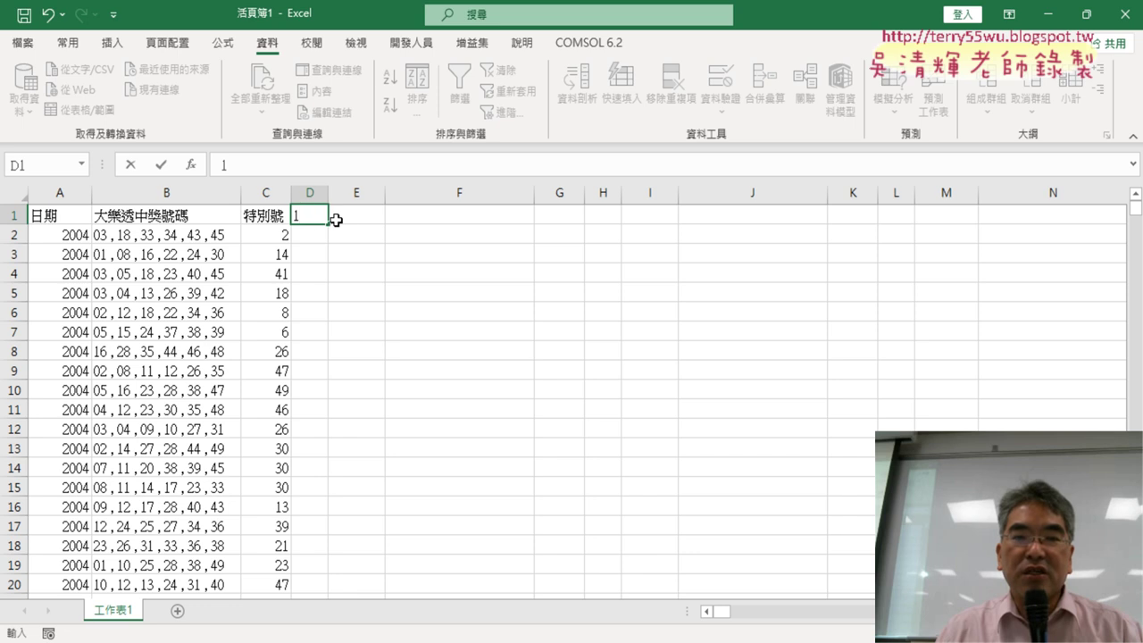
drag(332, 225, 674, 220)
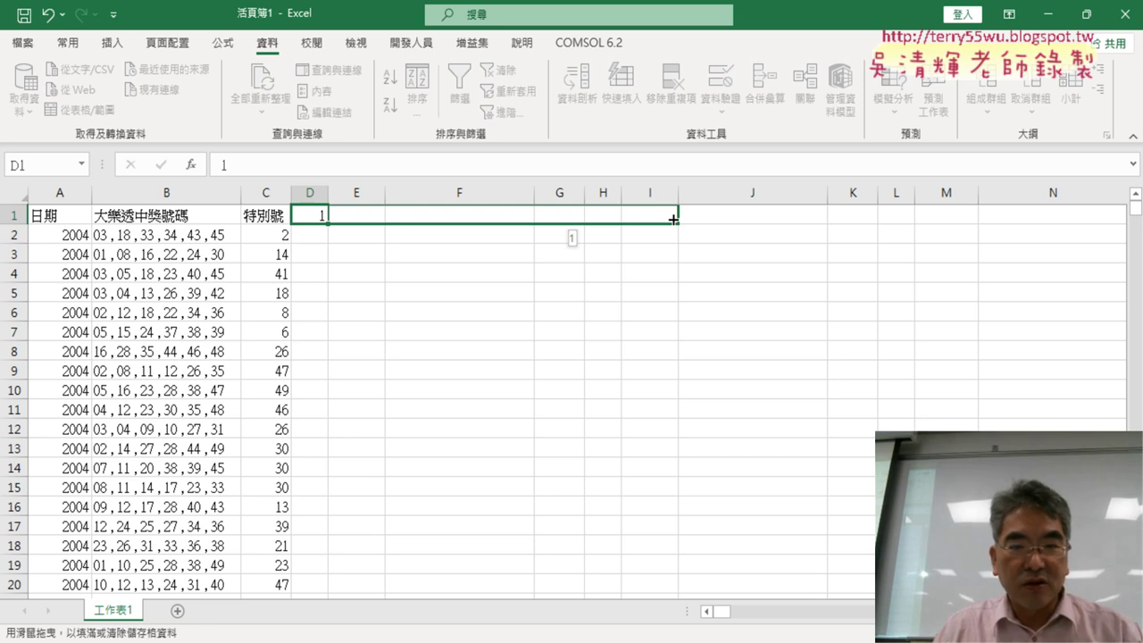
drag(674, 220, 673, 220)
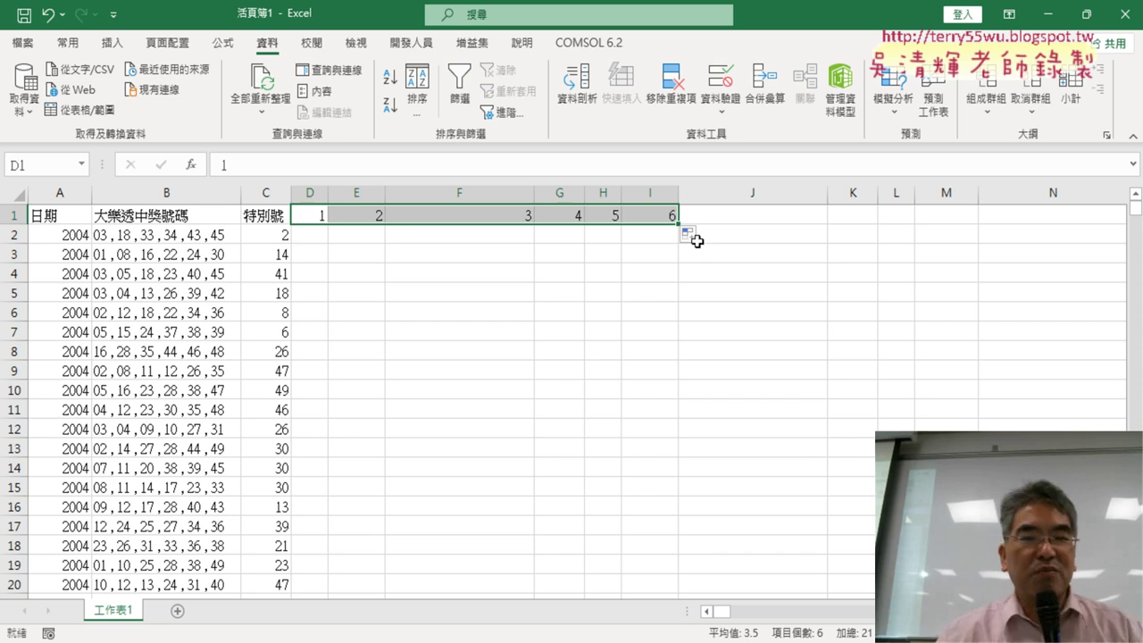
key(ctrl+z)
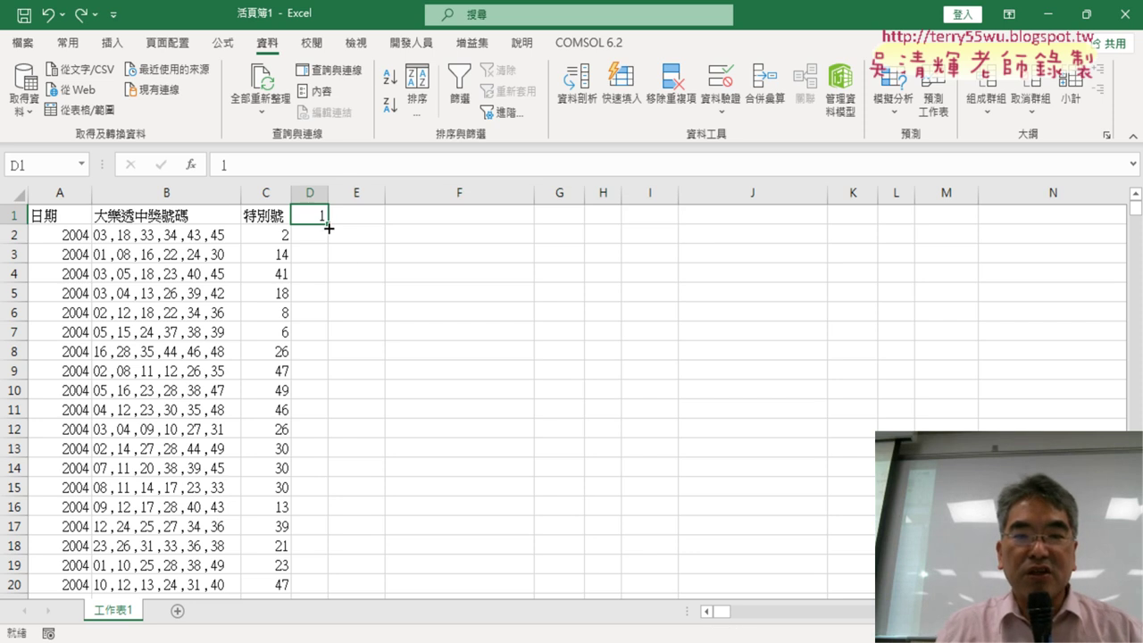
drag(331, 223, 675, 230)
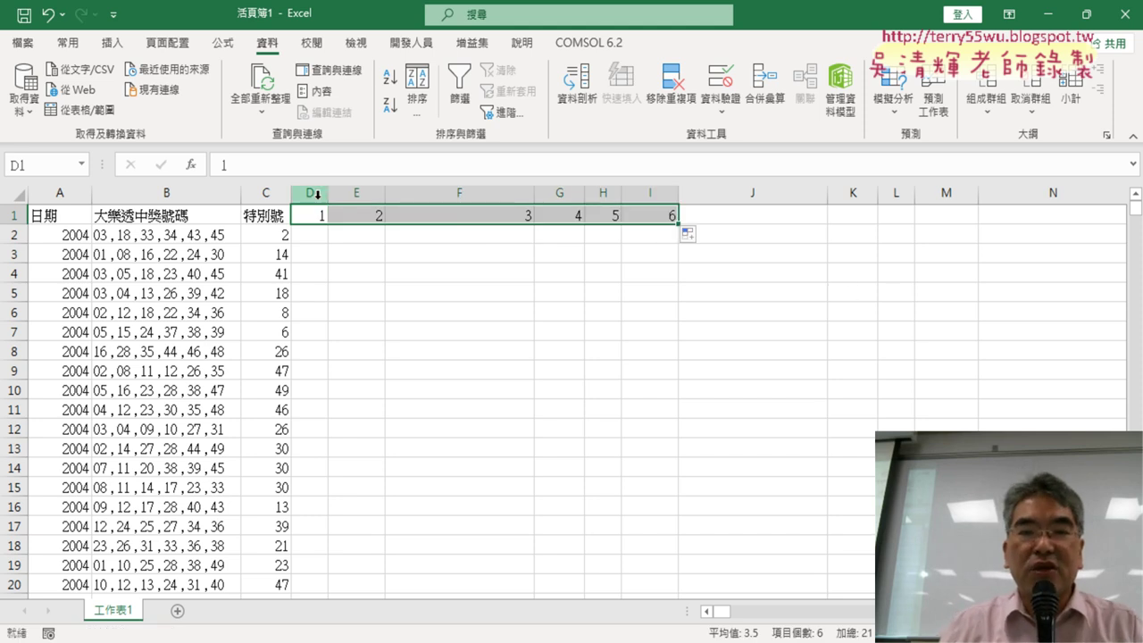
Make columns D to I equally narrow and select the headers D1:I1
drag(310, 193, 650, 193)
drag(328, 193, 331, 195)
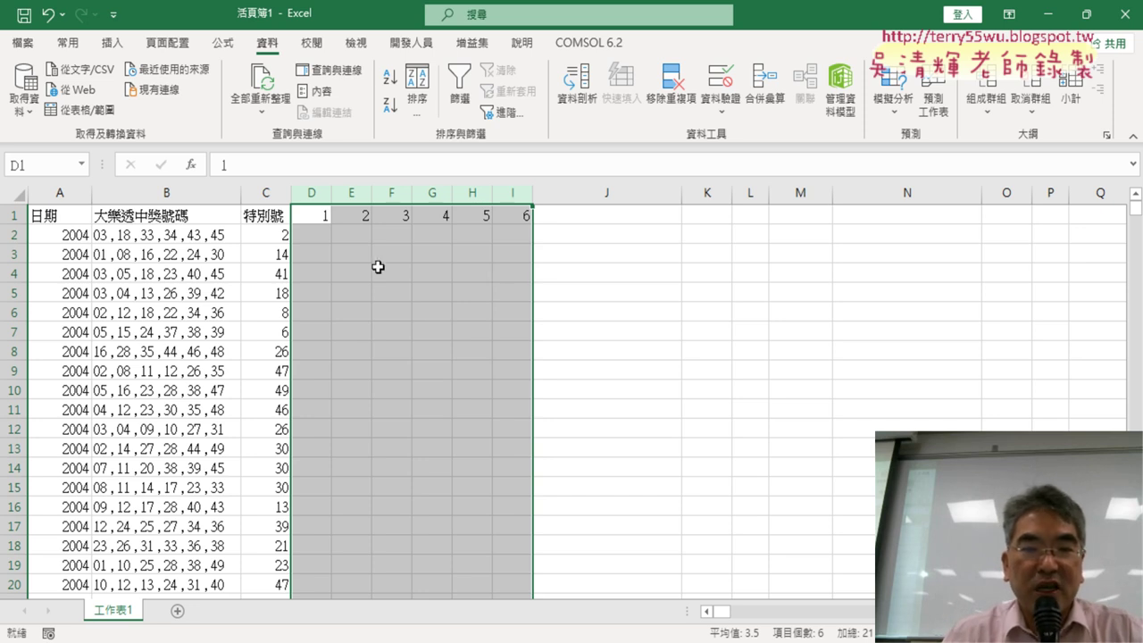
drag(318, 220, 523, 221)
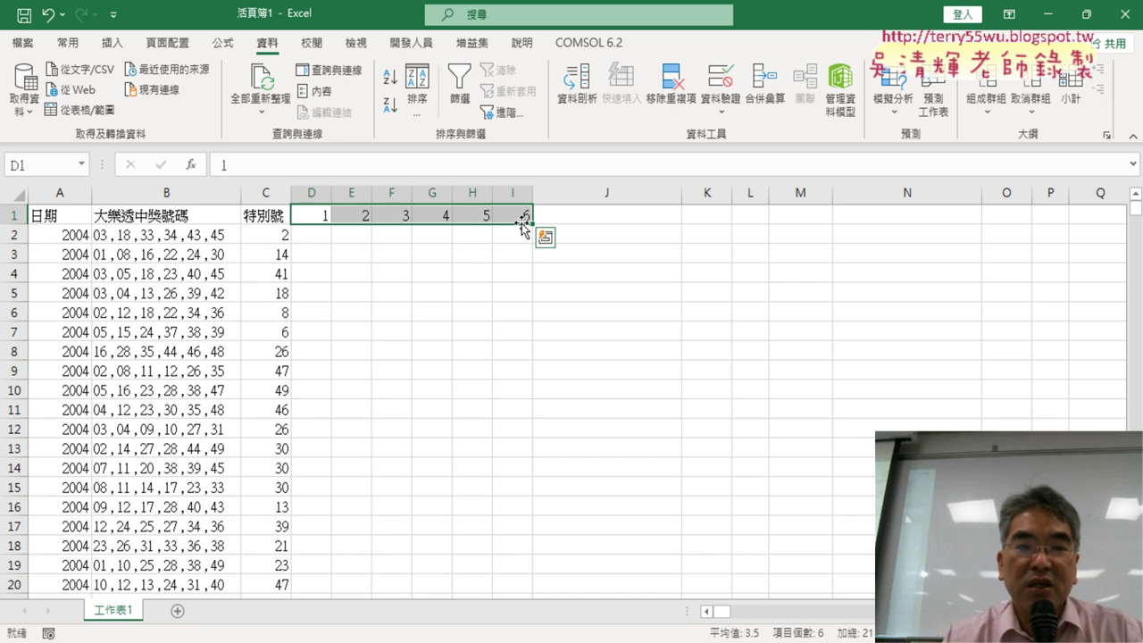
Select the winning-number range B2:B2263 with Ctrl+Shift+Down and scroll back to the top
click(174, 235)
drag(310, 235, 513, 235)
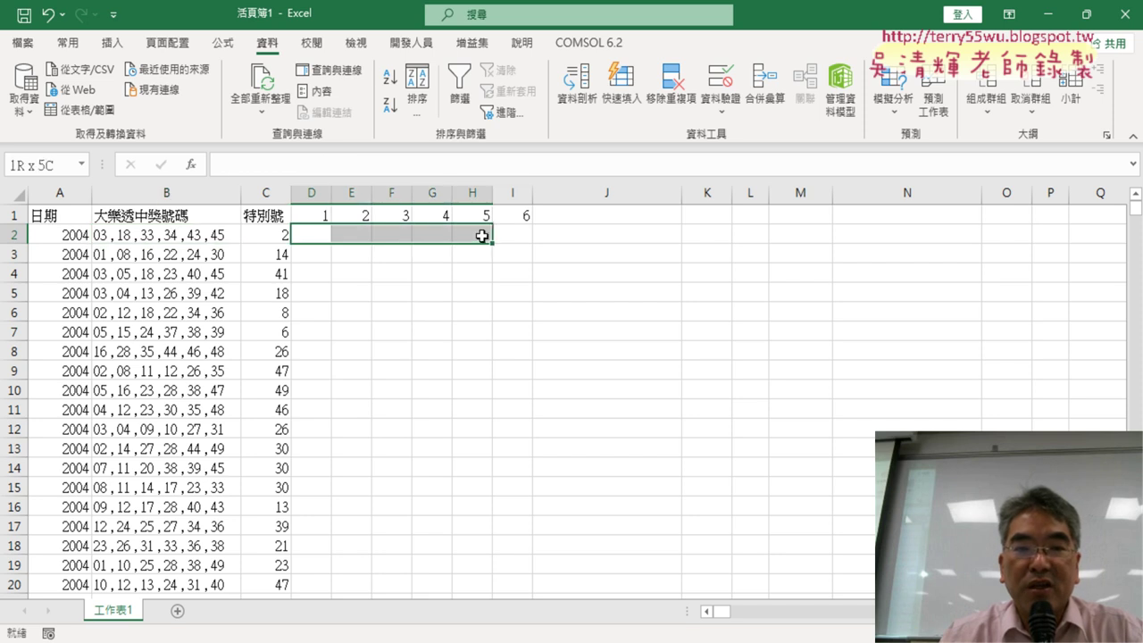
click(183, 239)
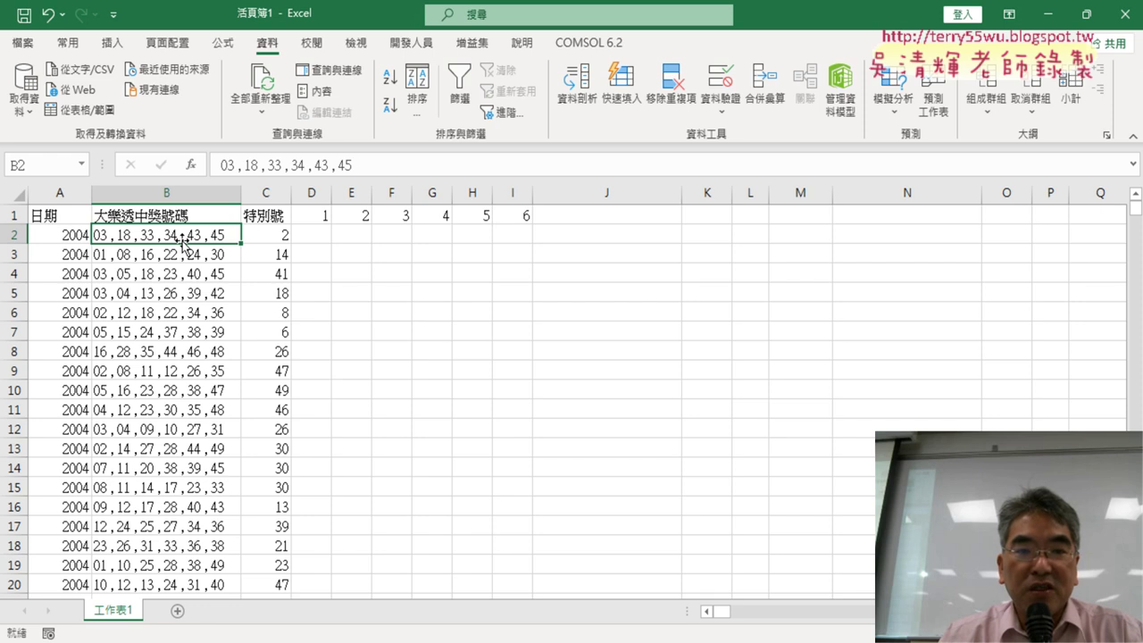
click(178, 192)
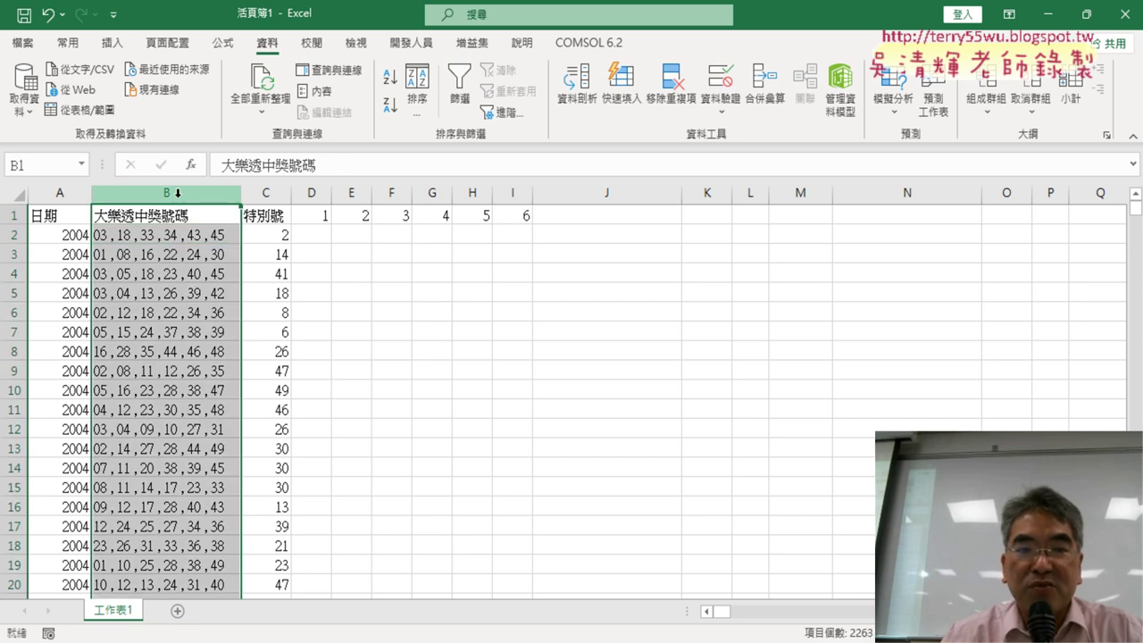
click(166, 236)
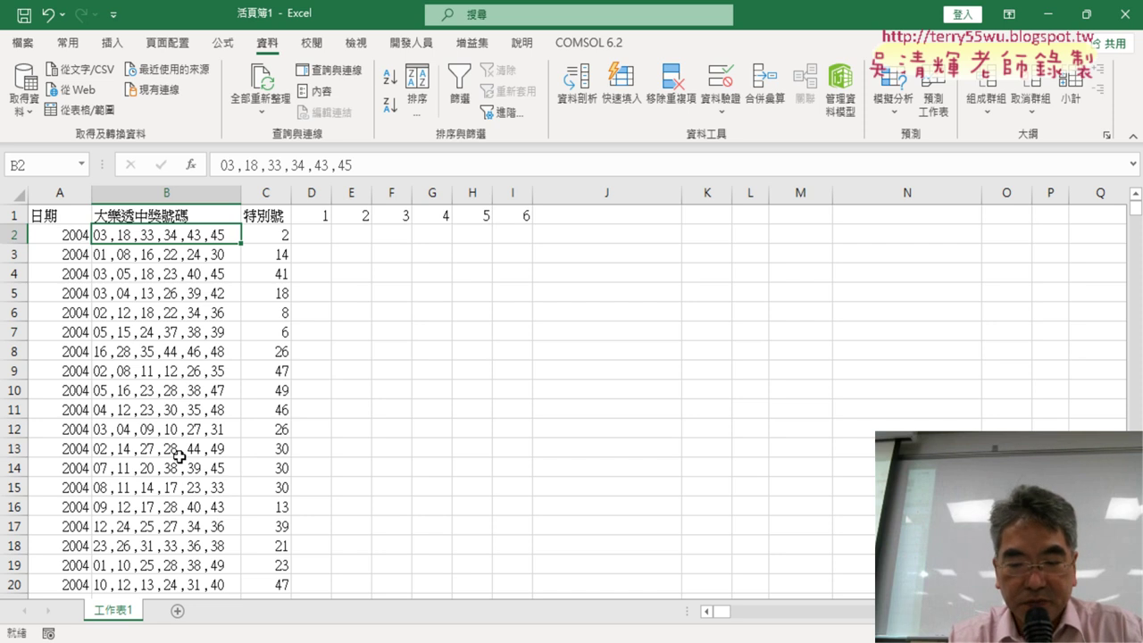
key(ctrl+shift+Down)
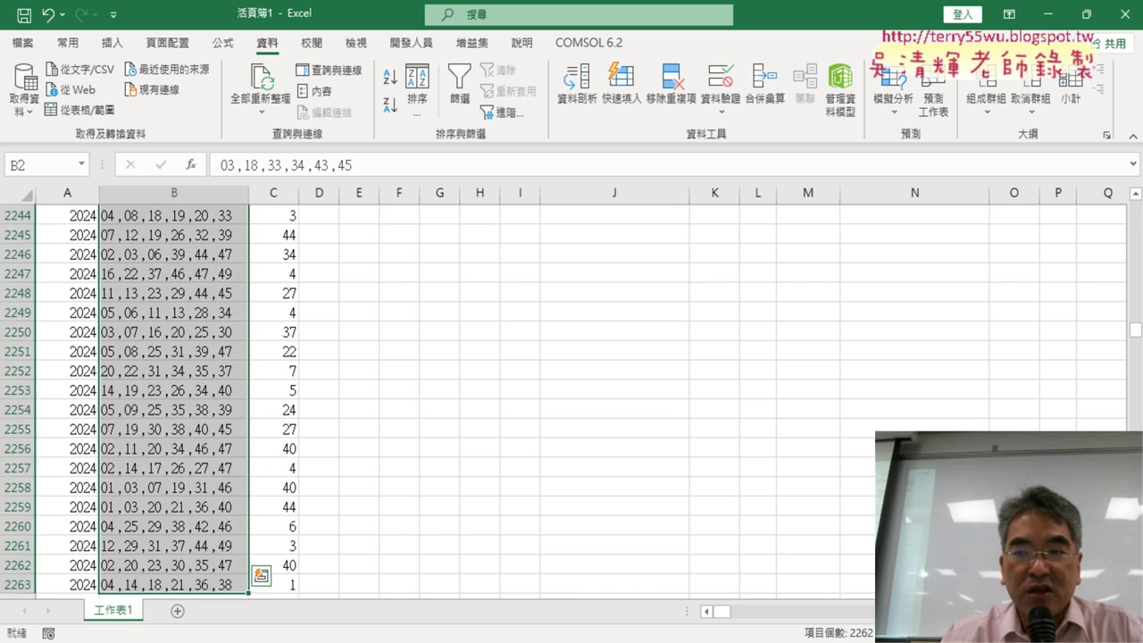
drag(1137, 333, 1136, 207)
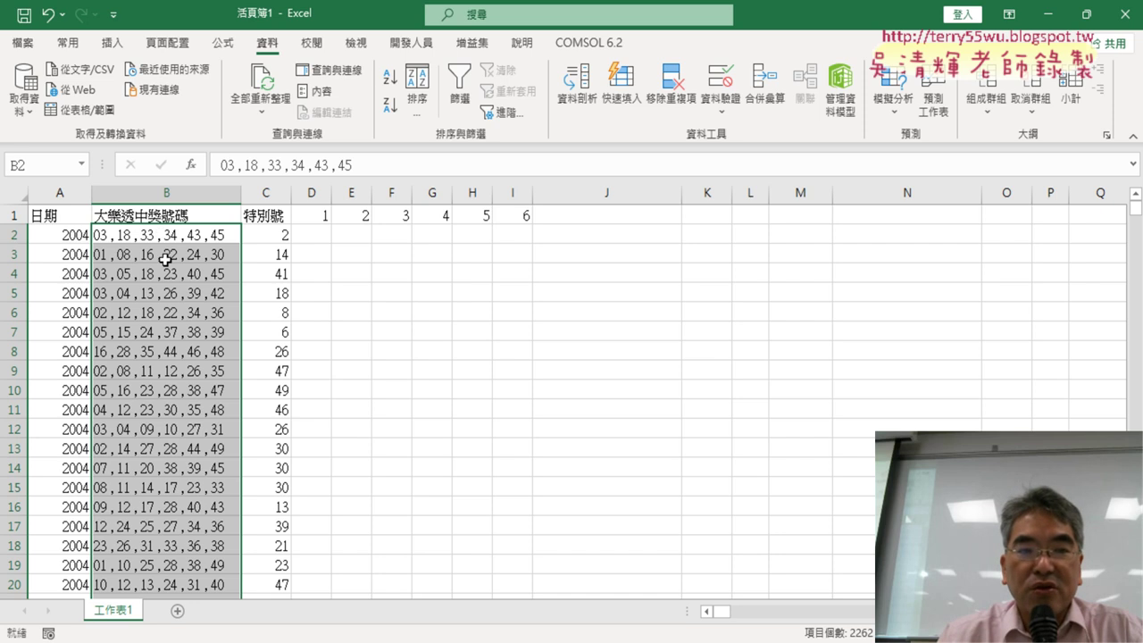
Start Text to Columns with Delimited mode and comma as the delimiter
click(580, 100)
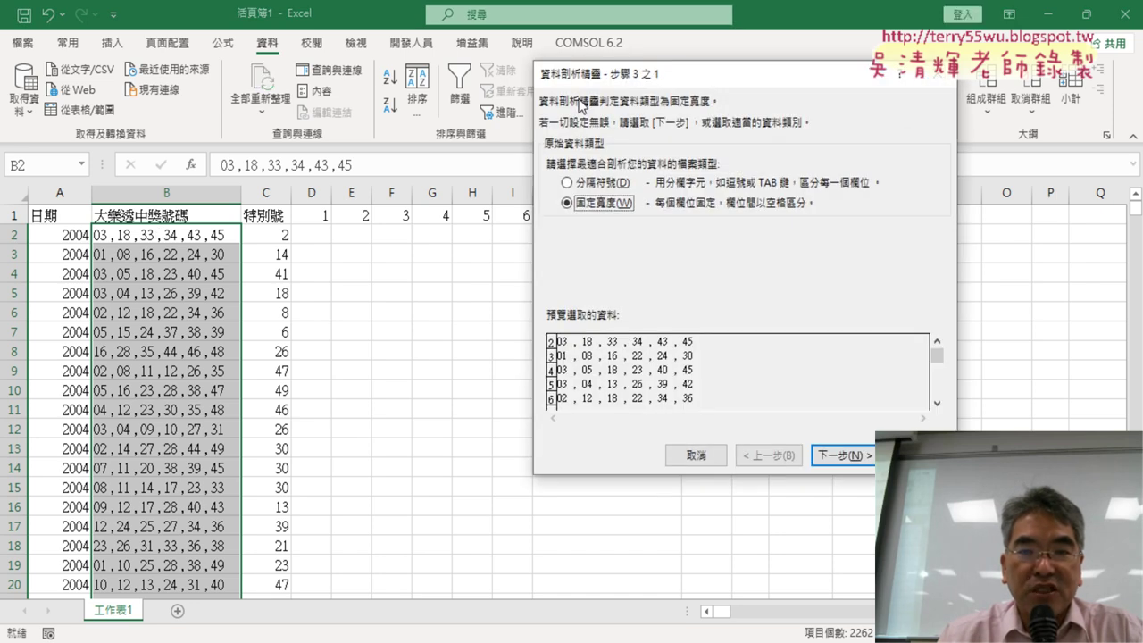
click(595, 183)
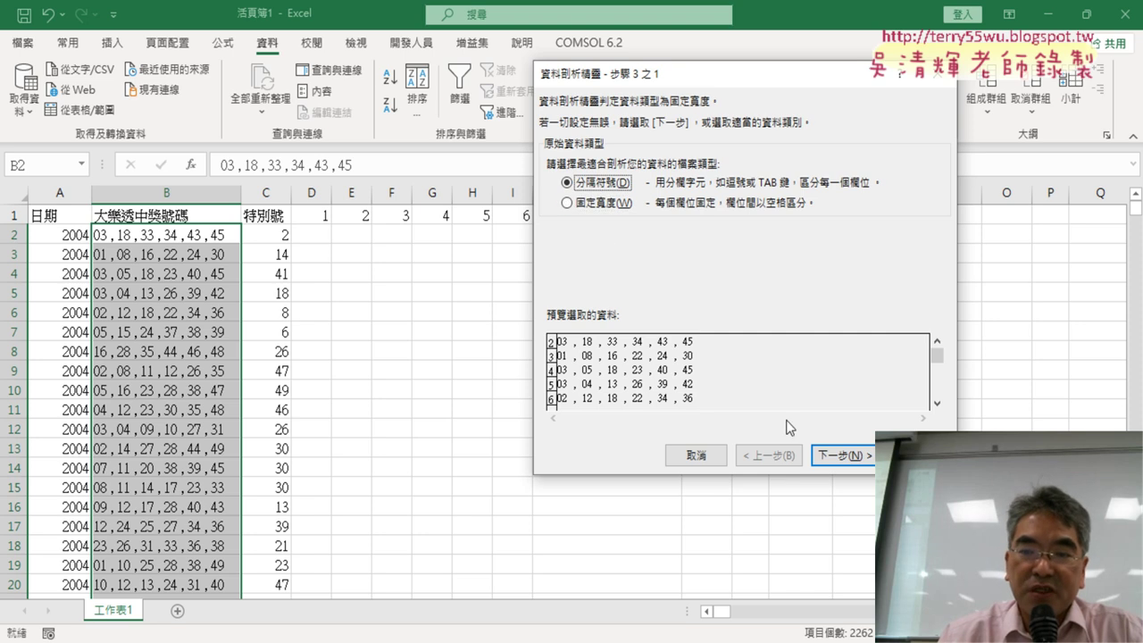
click(850, 460)
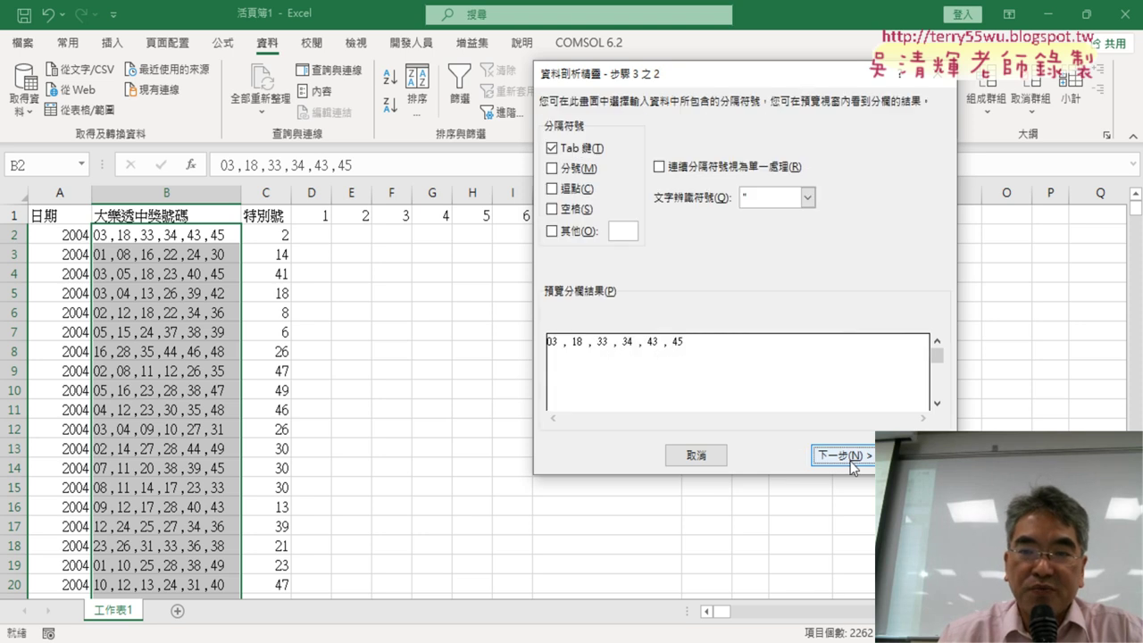
click(553, 190)
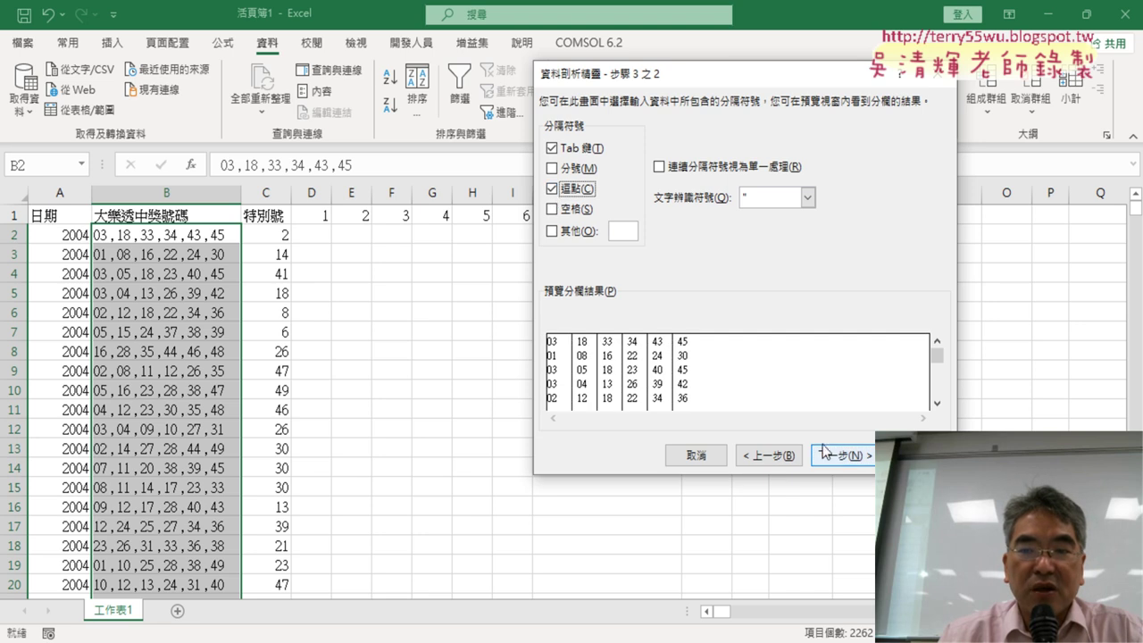
click(849, 460)
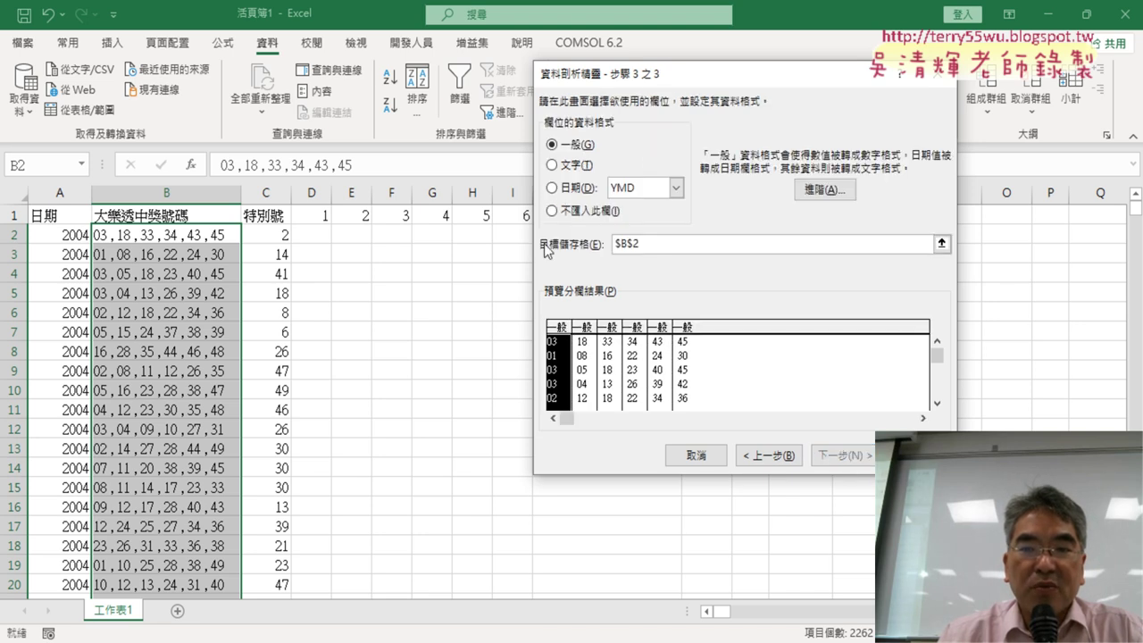
Set the split destination to $D$2 and finish the wizard
drag(644, 246, 587, 246)
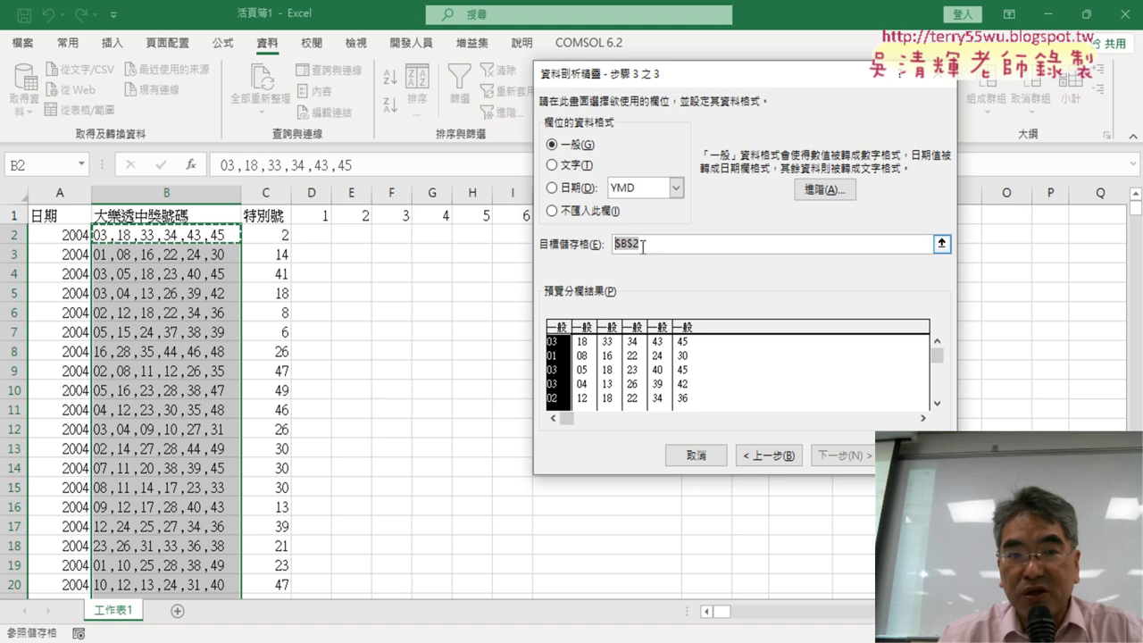
click(317, 234)
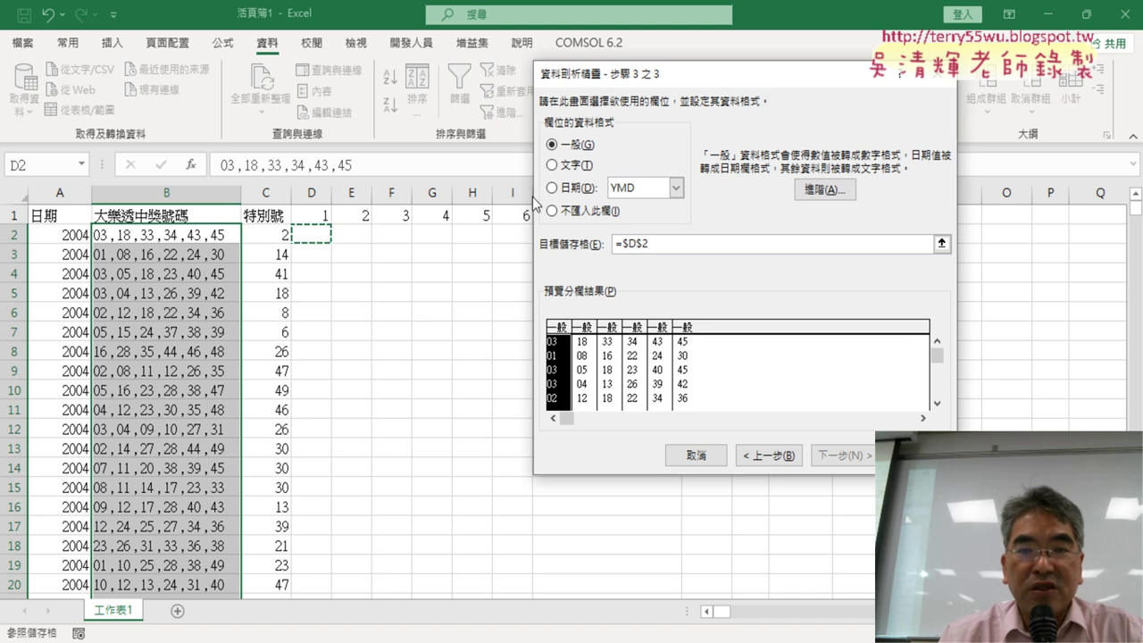
drag(691, 86, 782, 94)
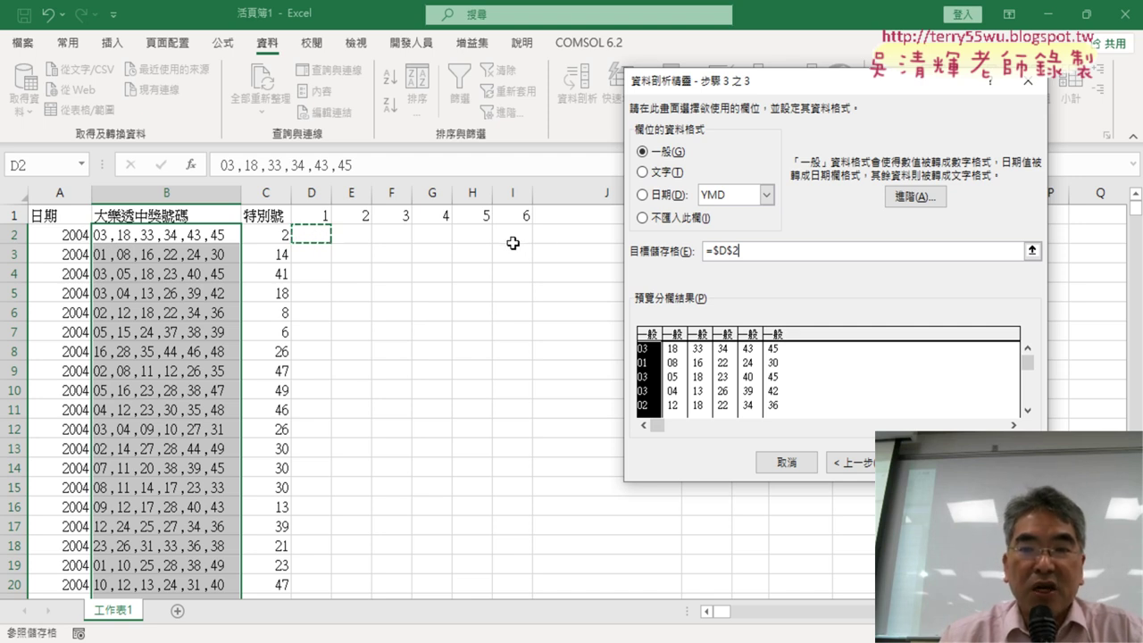
click(747, 253)
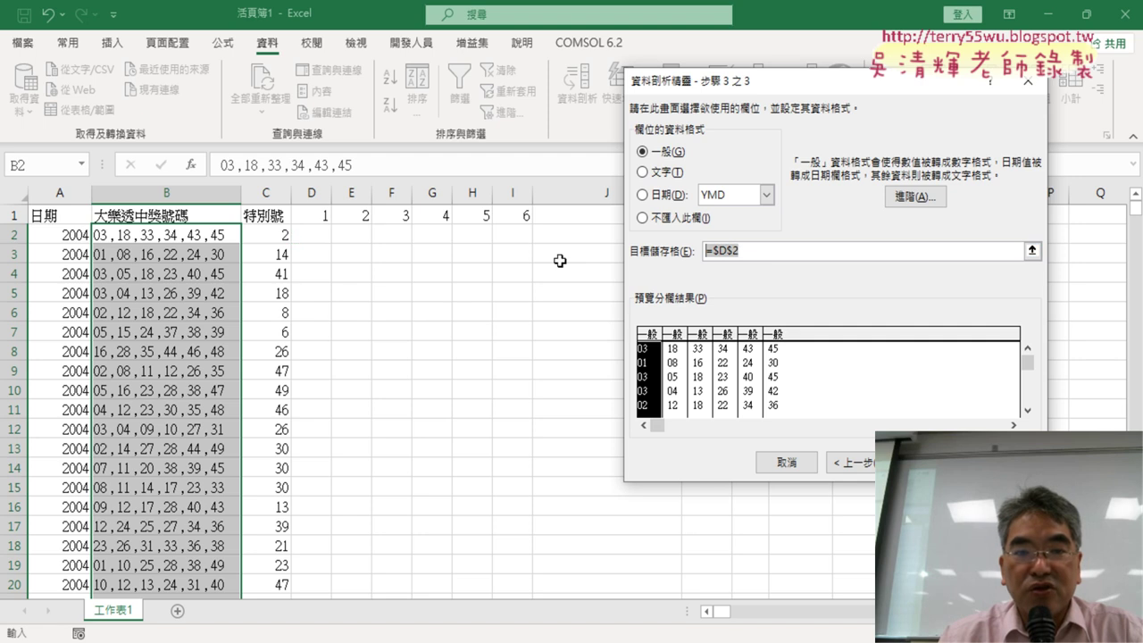
click(311, 242)
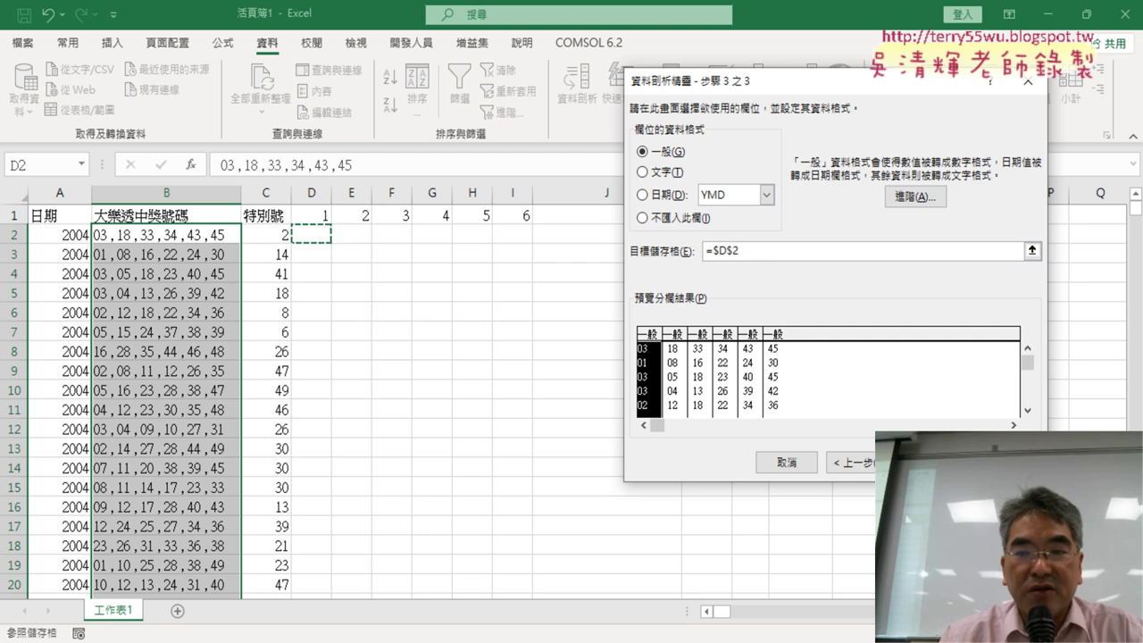
key(Return)
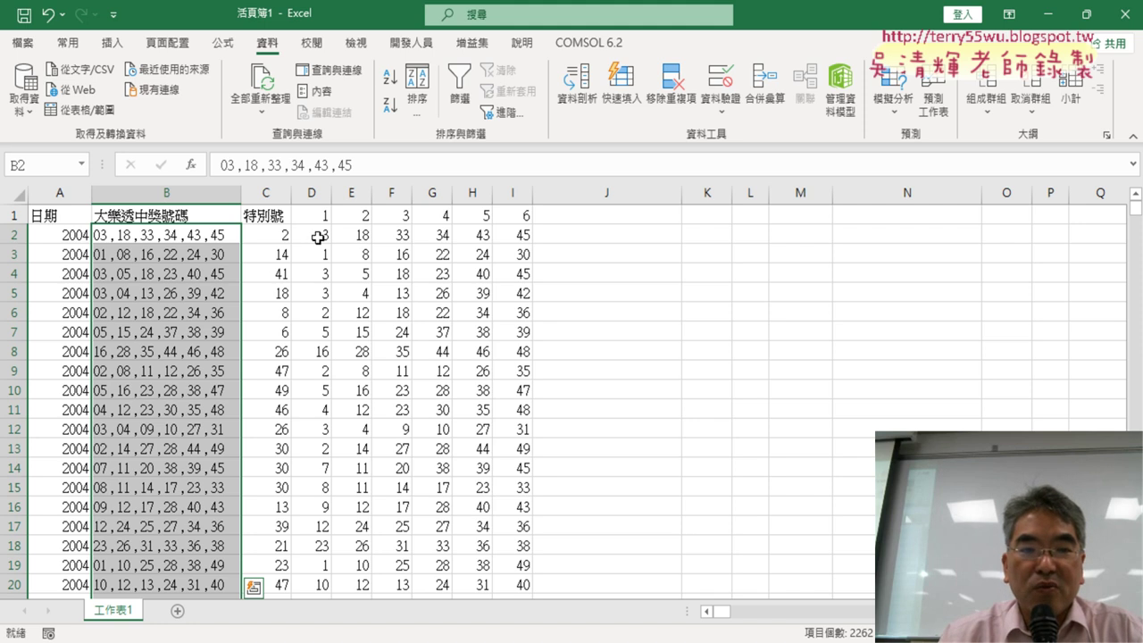
drag(318, 238, 520, 240)
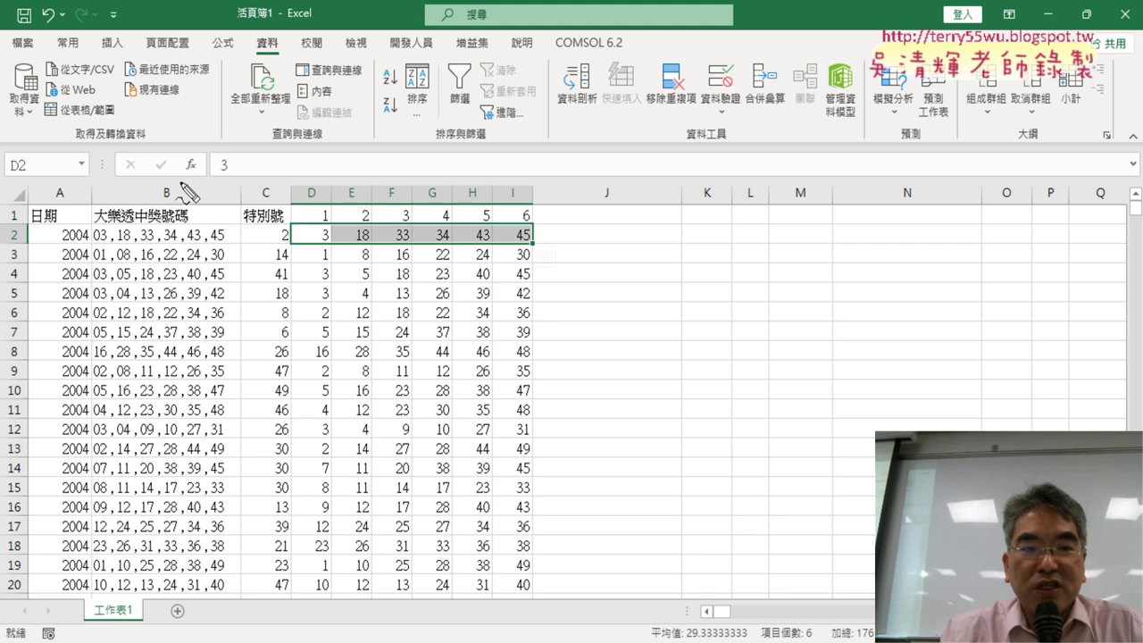
mouse_move(198, 152)
mouse_down()
mouse_move(137, 191)
mouse_move(176, 195)
mouse_up()
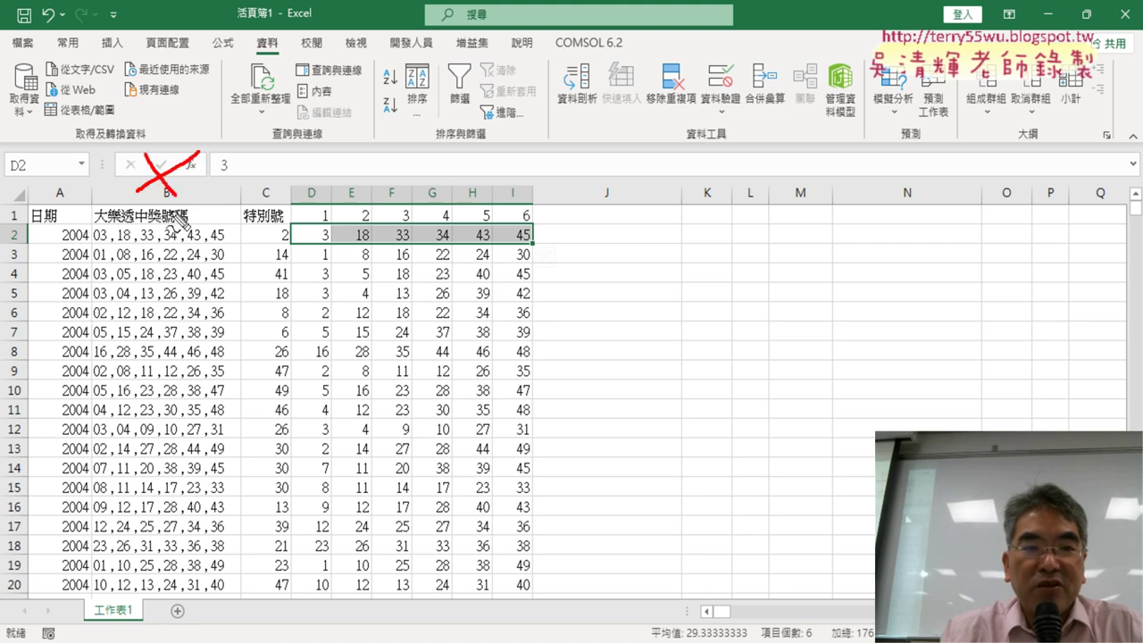
drag(107, 225, 199, 224)
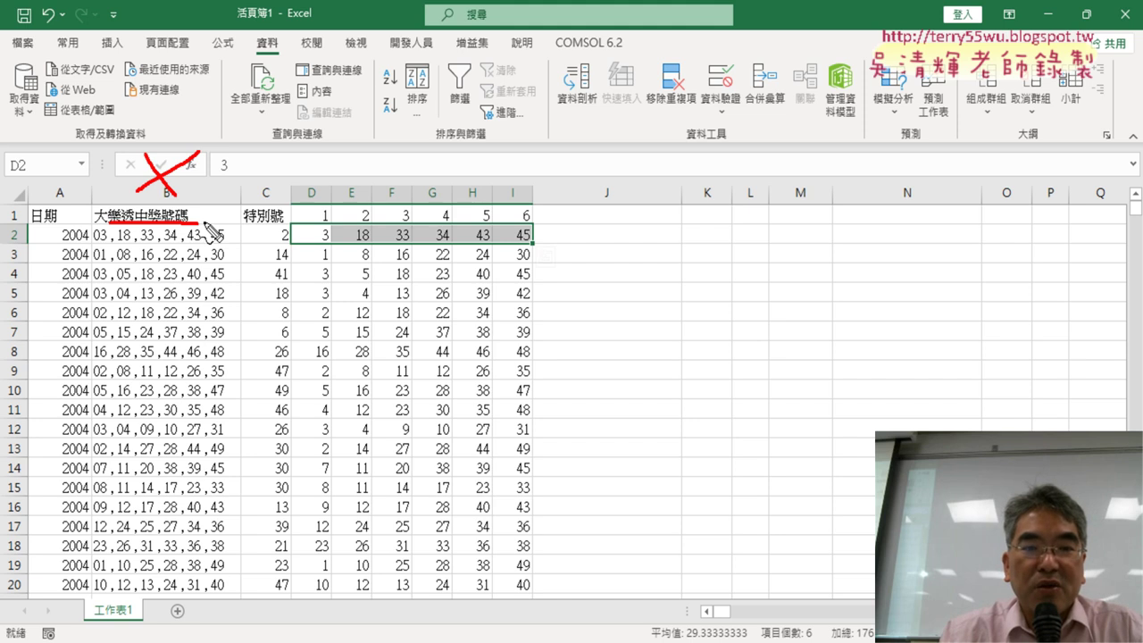
key(Escape)
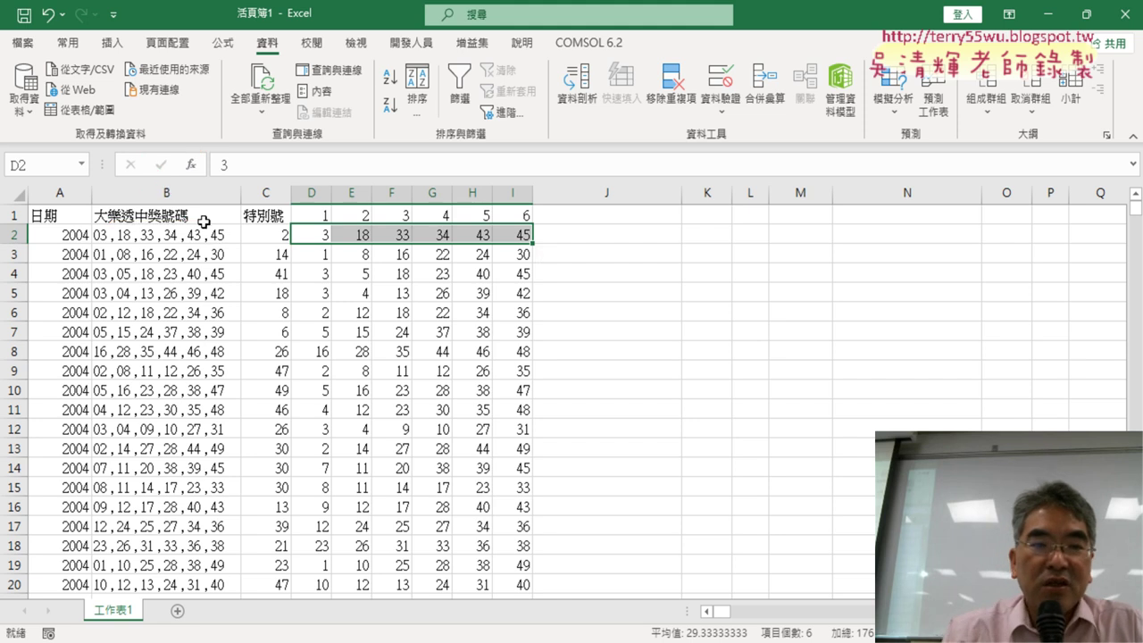
click(166, 191)
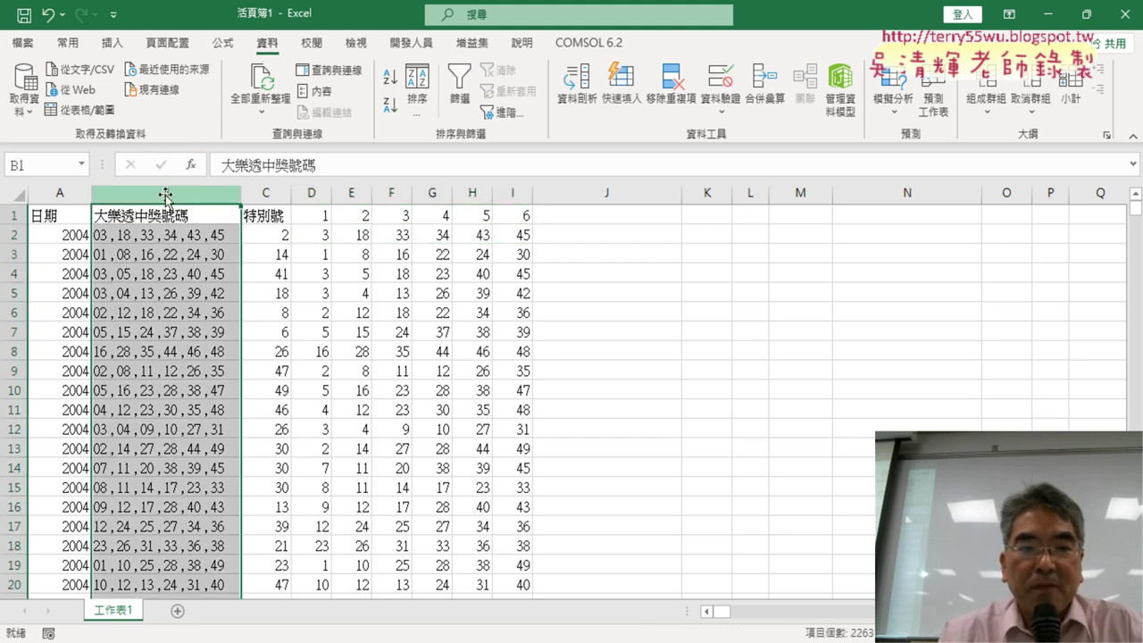
Delete column B containing the comma-separated winning numbers
right_click(175, 307)
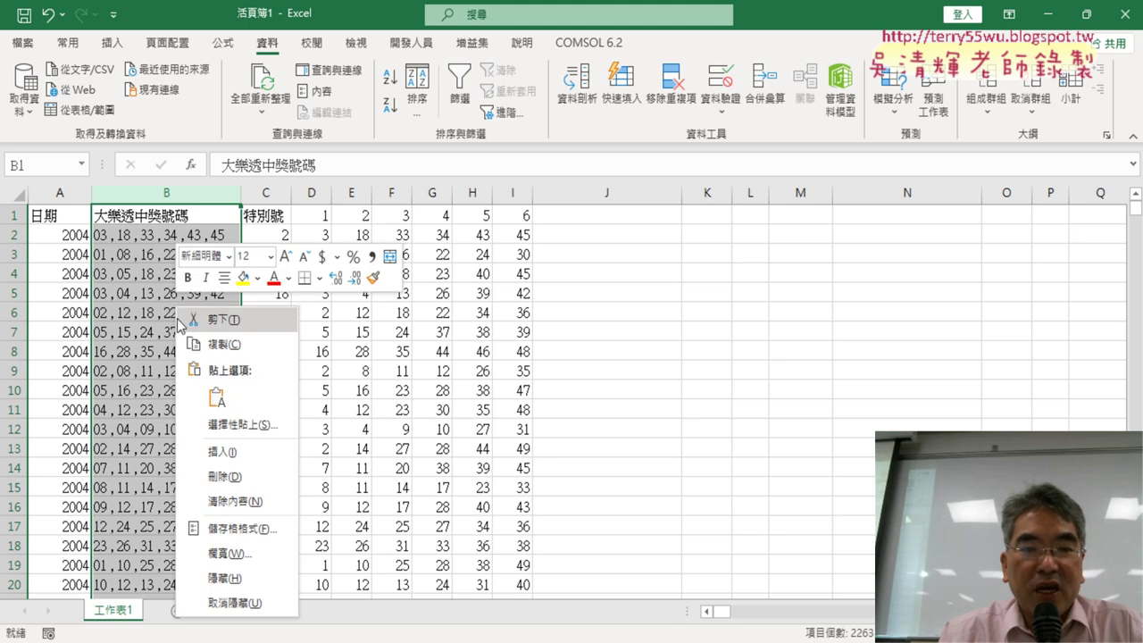
click(233, 480)
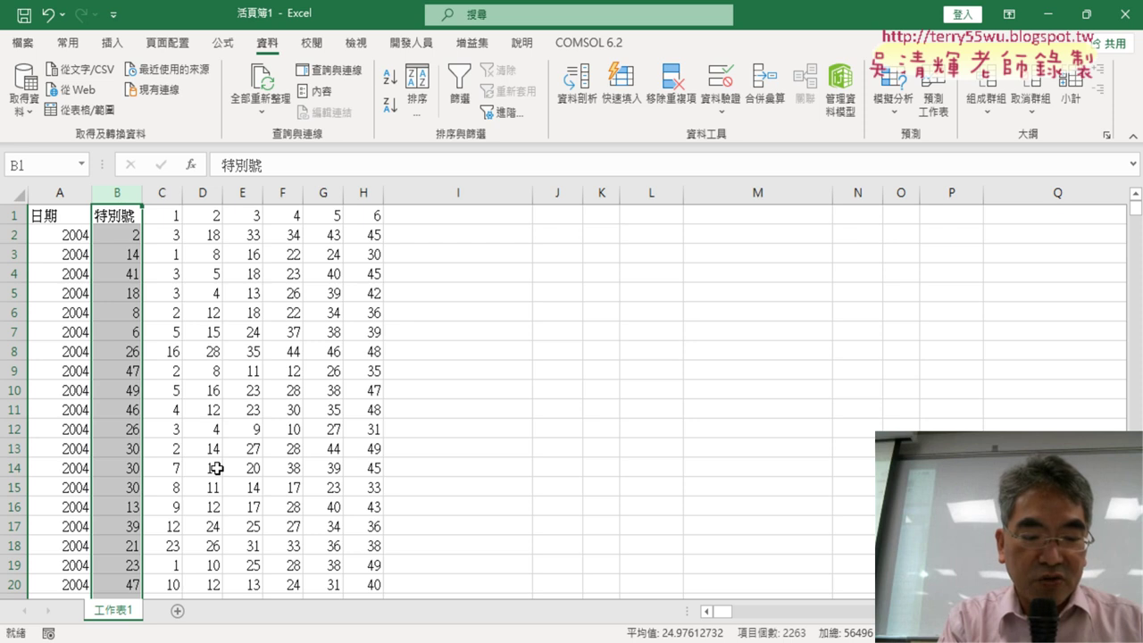
Undo the column deletion, split and sort with Ctrl+Z, then select cell A1
key(ctrl+z)
key(ctrl+z)
key(ctrl+z)
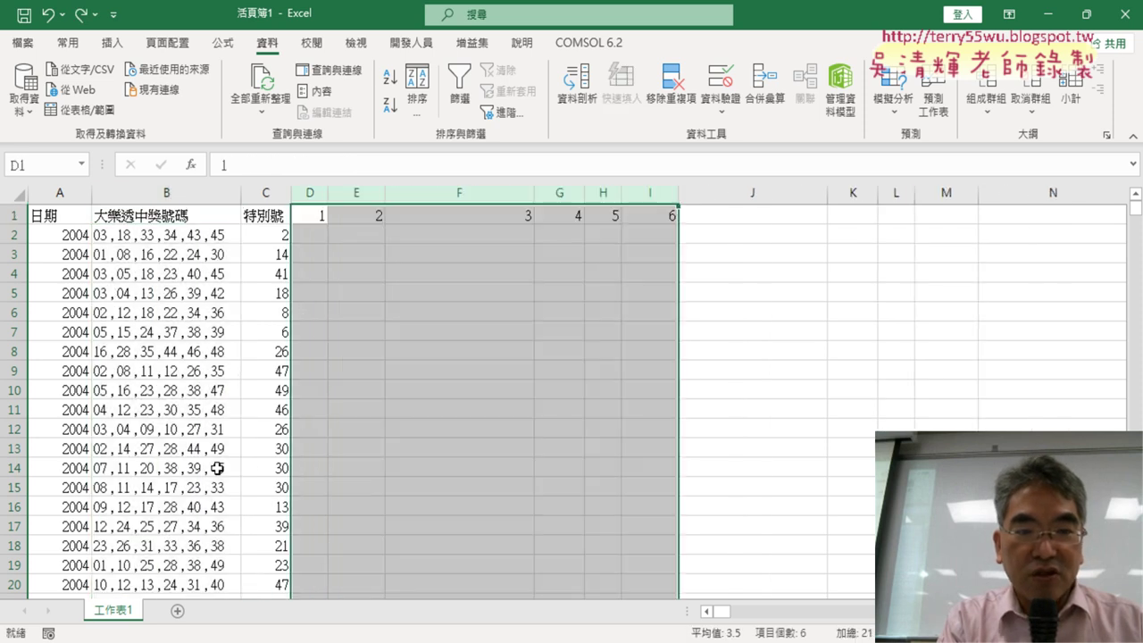
key(ctrl+z)
key(ctrl+z)
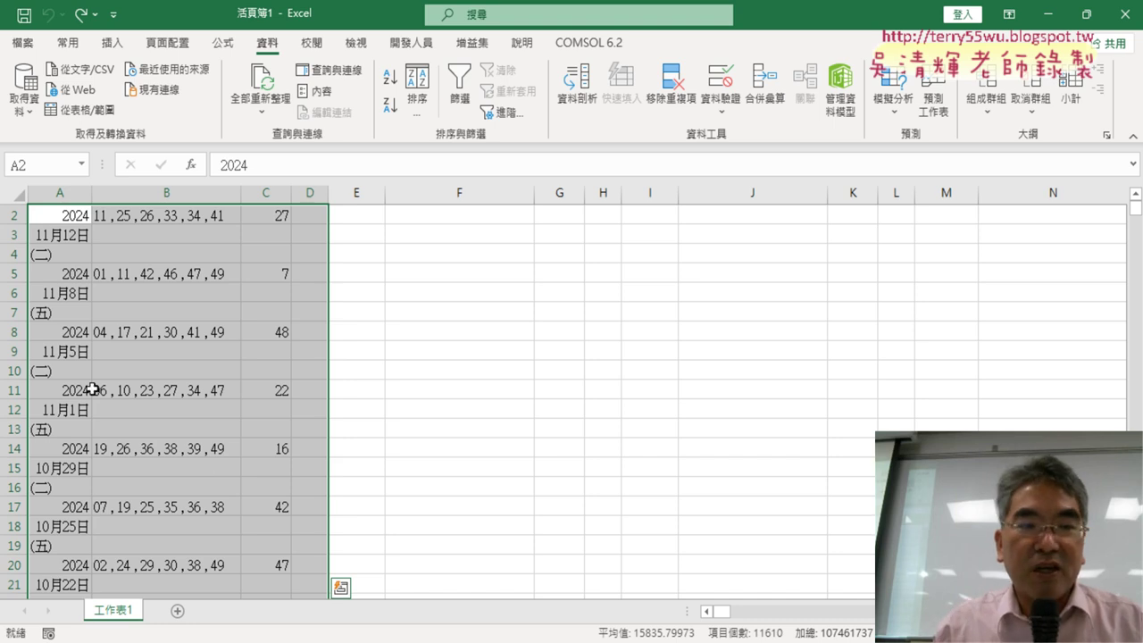
scroll(73, 221, up, 1)
click(76, 214)
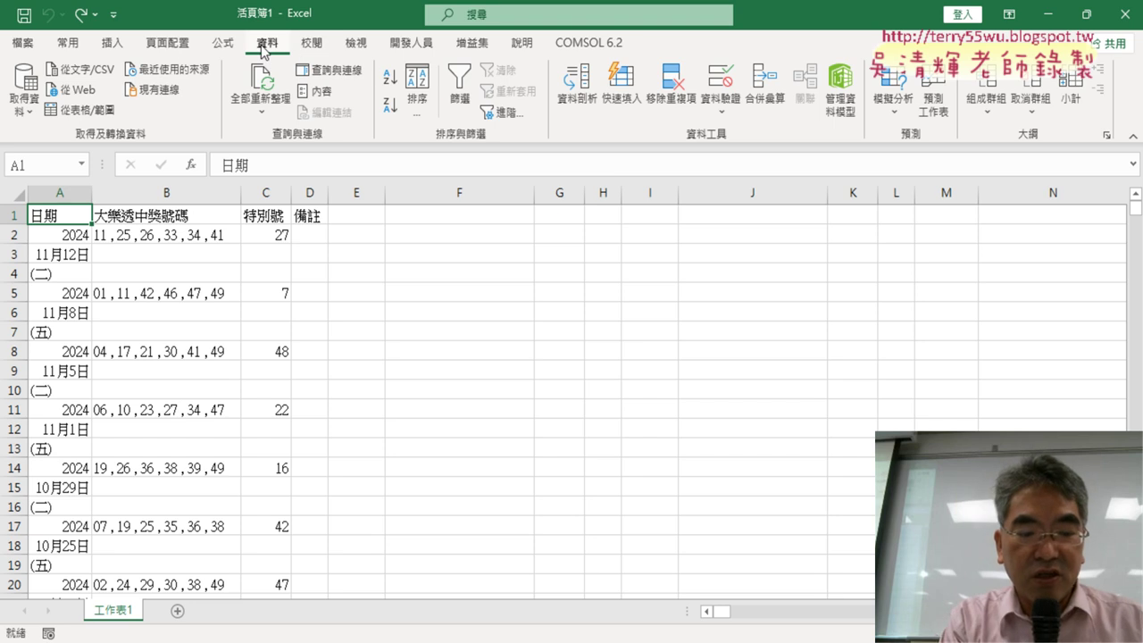
drag(288, 50, 284, 59)
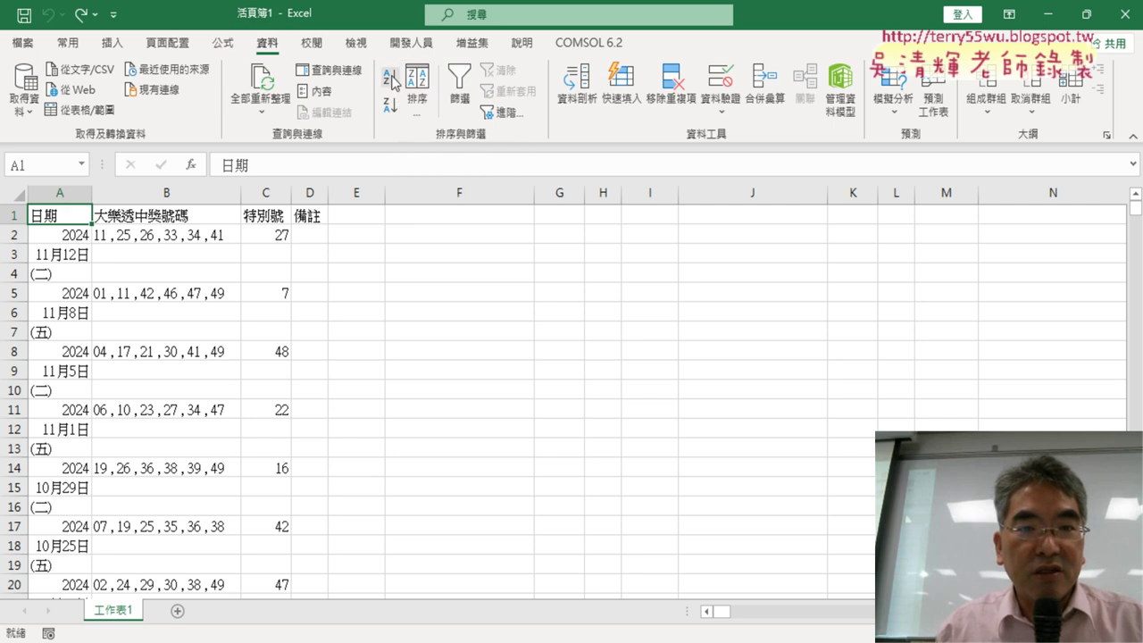
Sort the draws ascending by date and jump from B1 to the last record
click(391, 79)
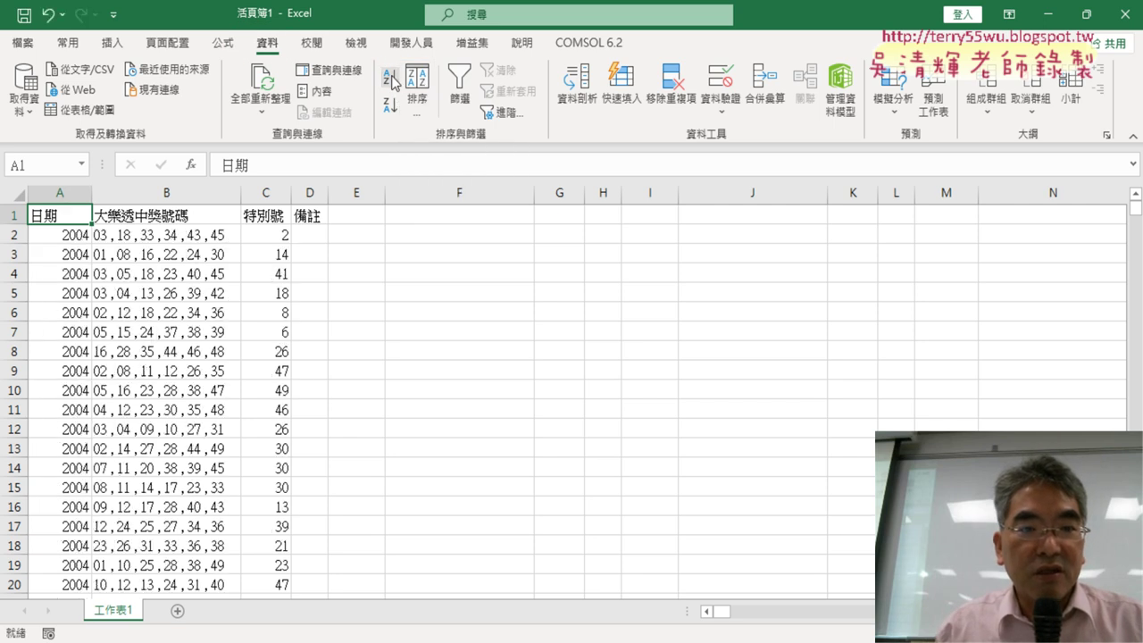
click(183, 216)
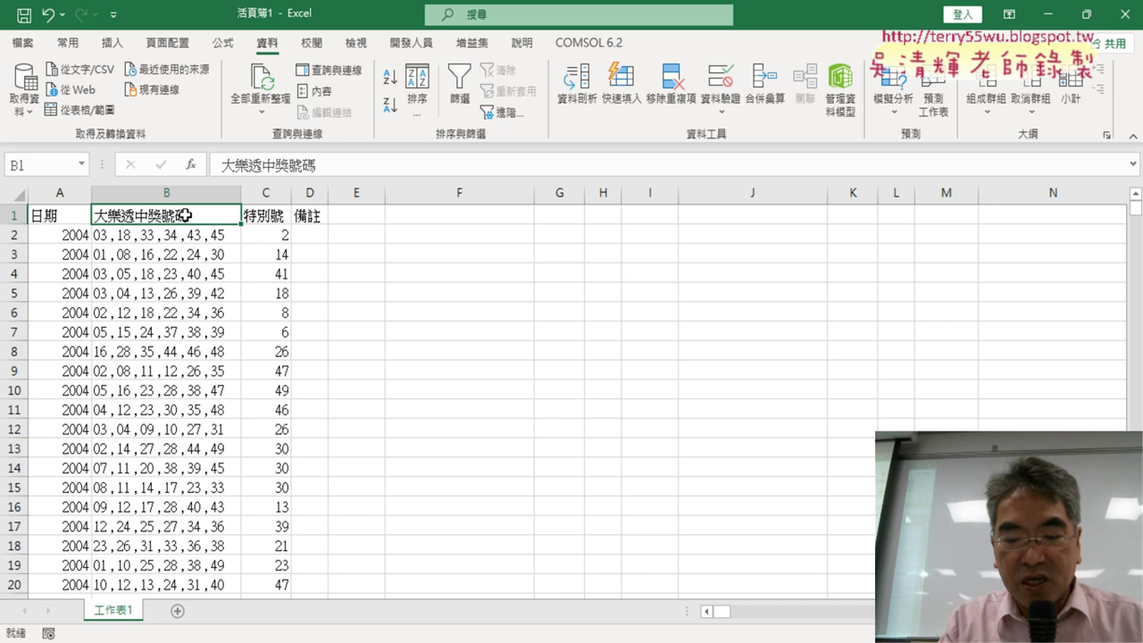
key(alt)
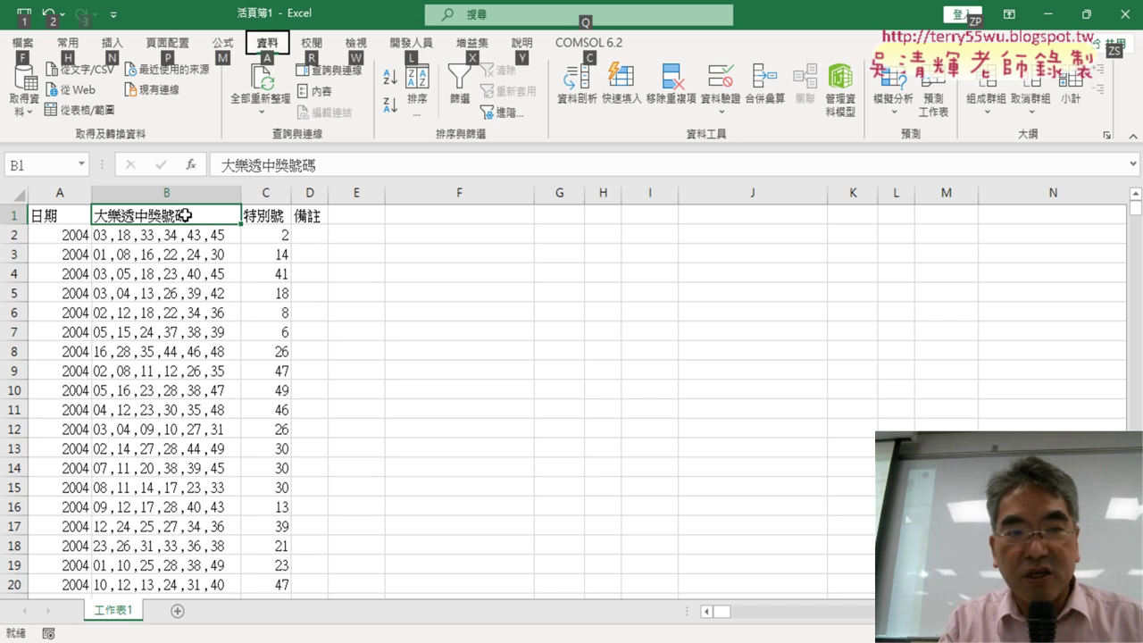
key(Down)
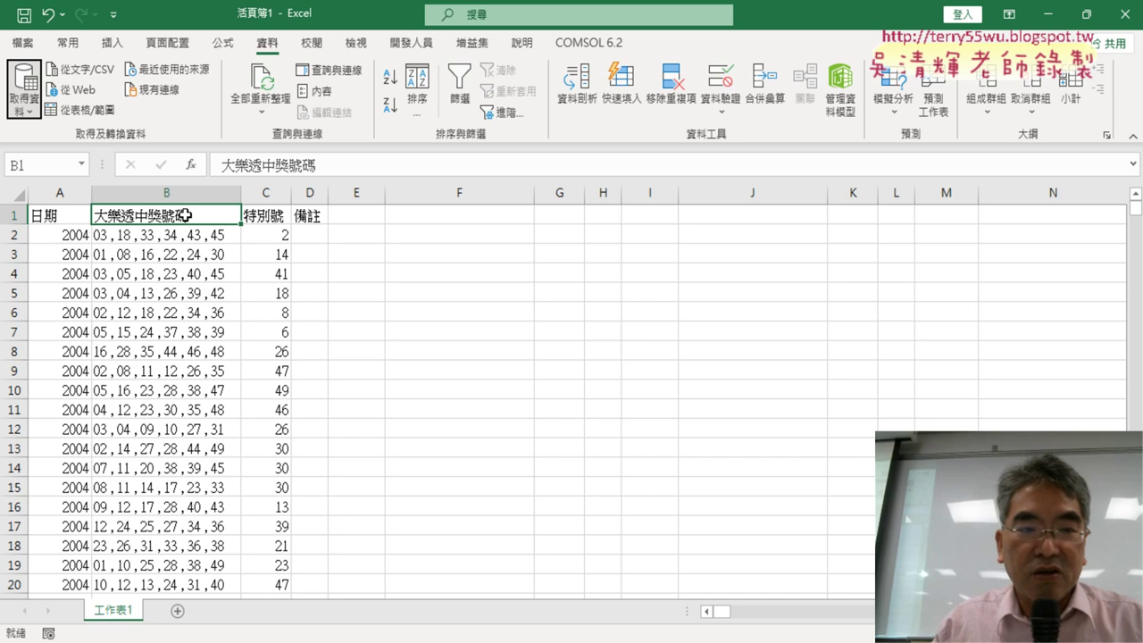
key(Escape)
key(ctrl+Down)
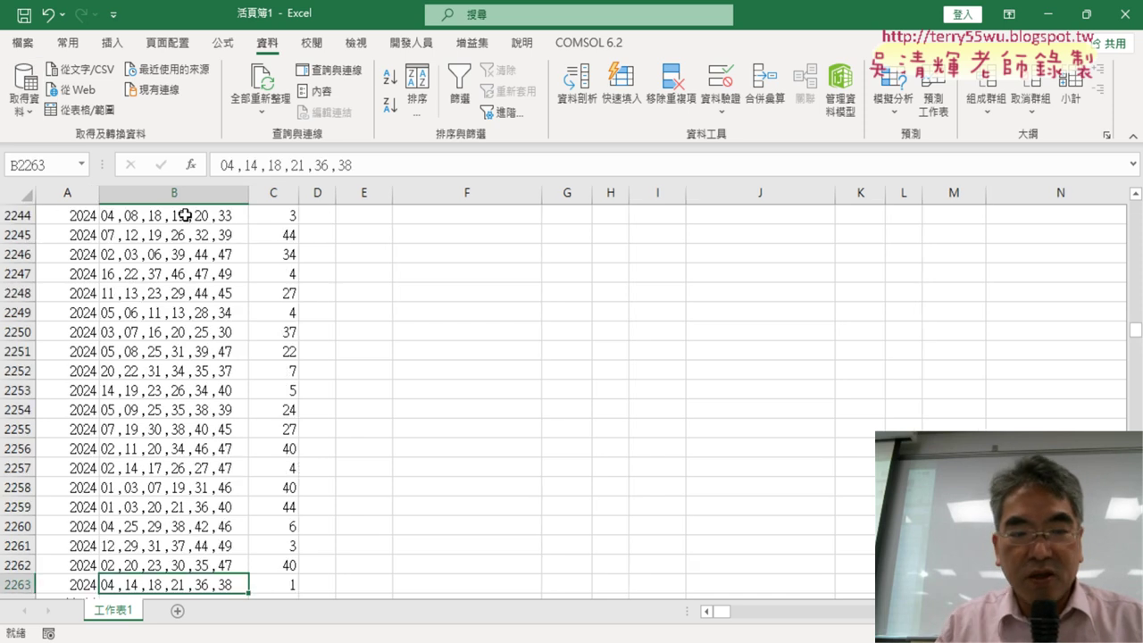
scroll(365, 344, down, 4)
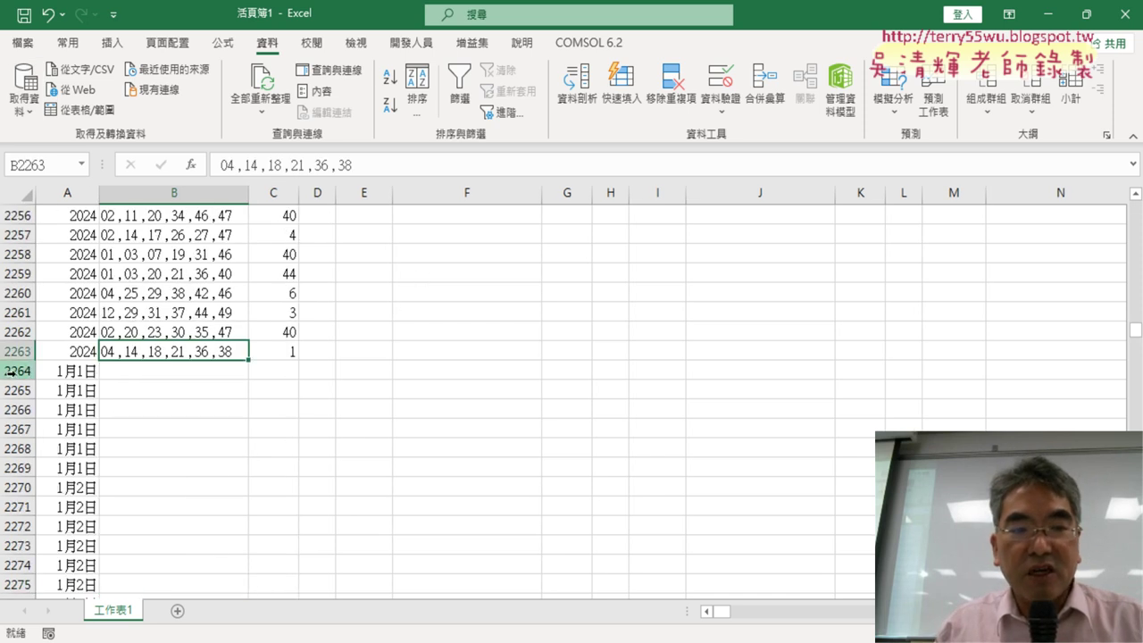
Select row 2264 and scroll down to the repeated header rows at row 6862
click(11, 370)
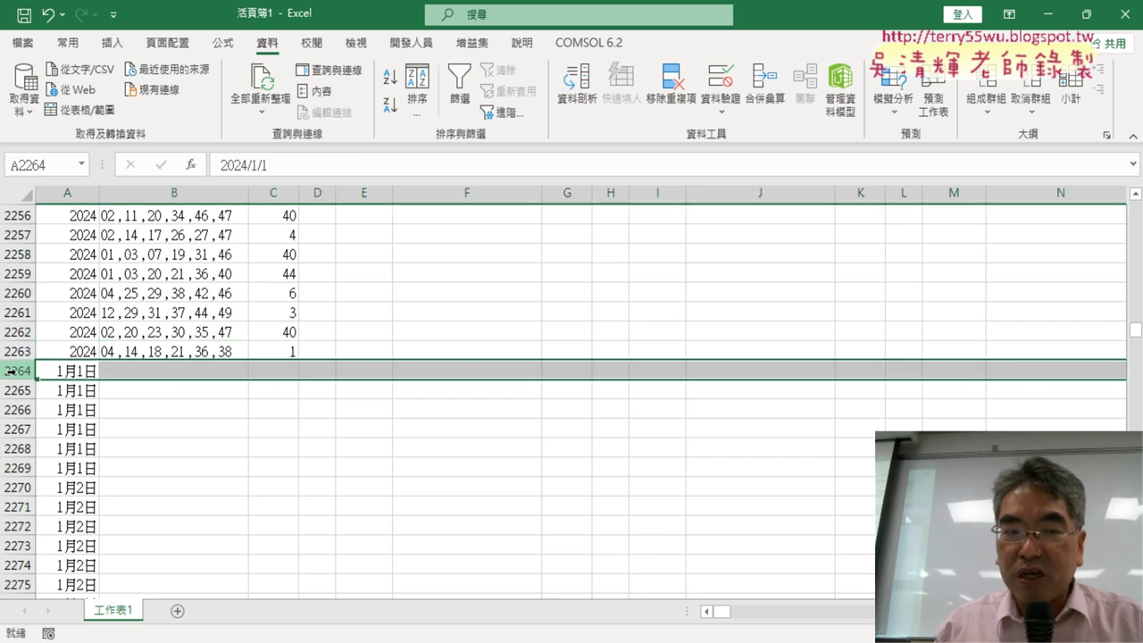
scroll(424, 450, down, 9)
scroll(468, 452, down, 5)
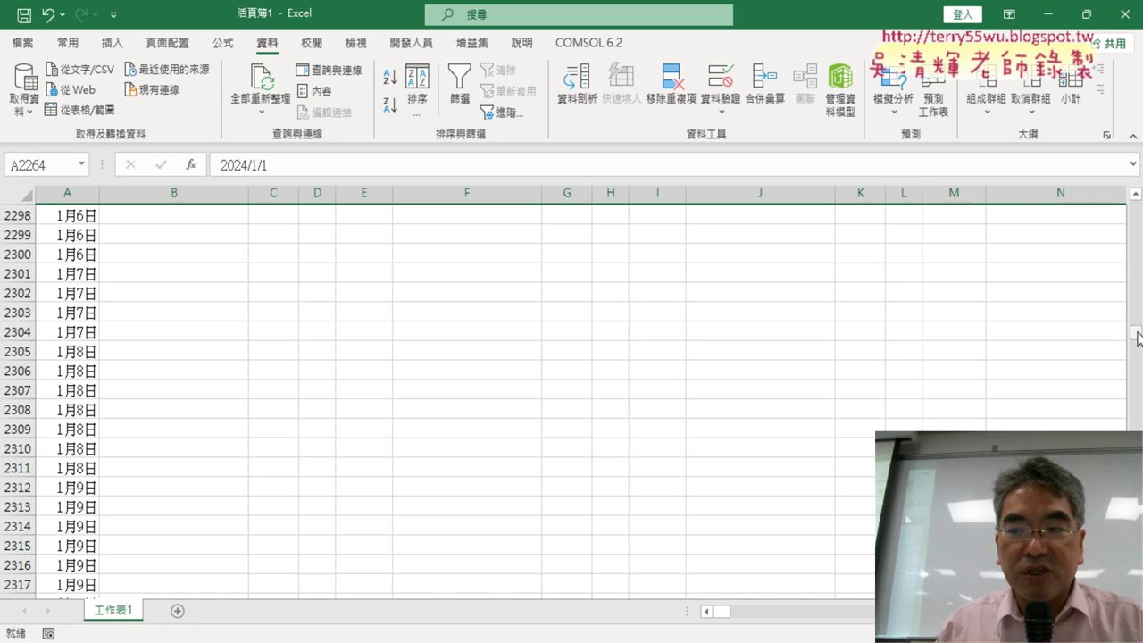
drag(1137, 337, 1136, 338)
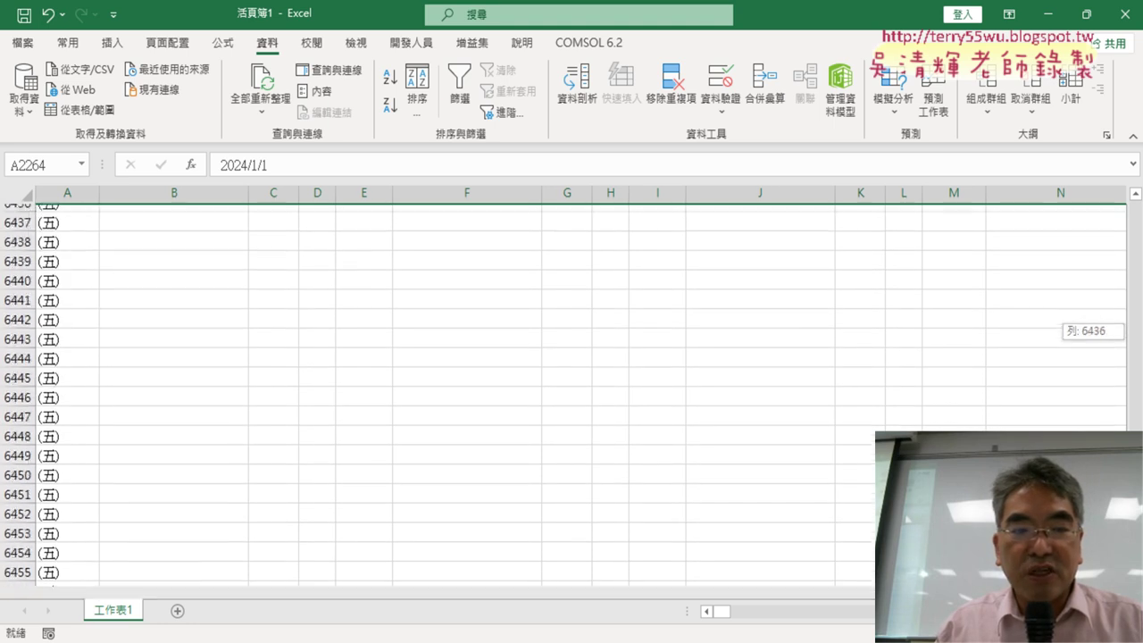
scroll(773, 414, down, 20)
scroll(714, 411, down, 5)
scroll(711, 411, down, 10)
scroll(712, 402, down, 10)
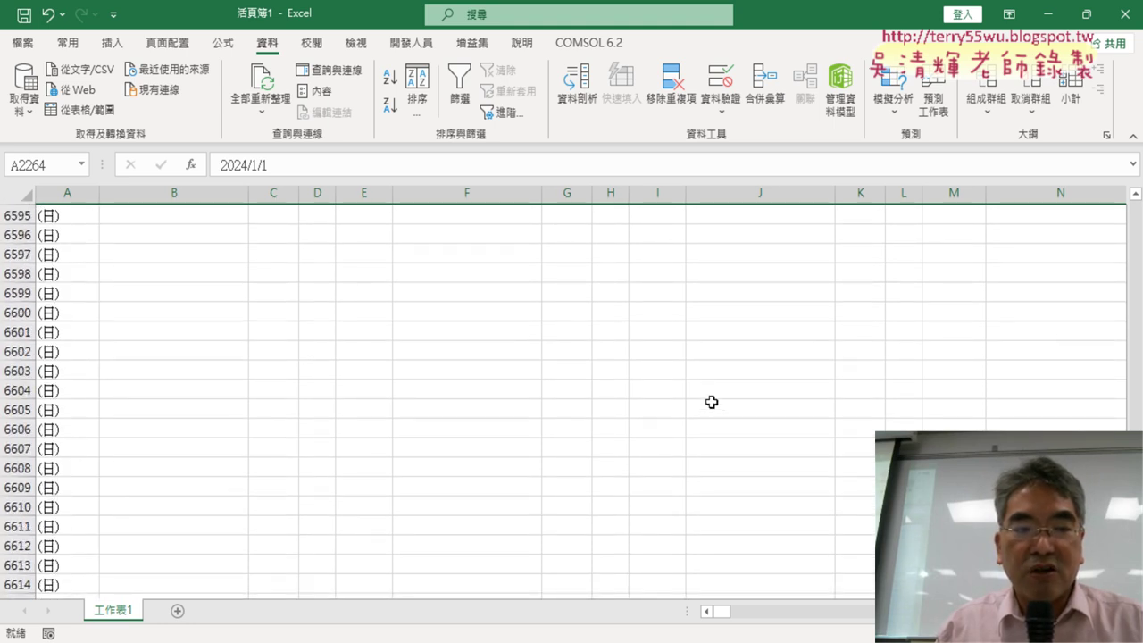
scroll(712, 402, down, 4)
scroll(260, 488, down, 5)
scroll(260, 488, down, 20)
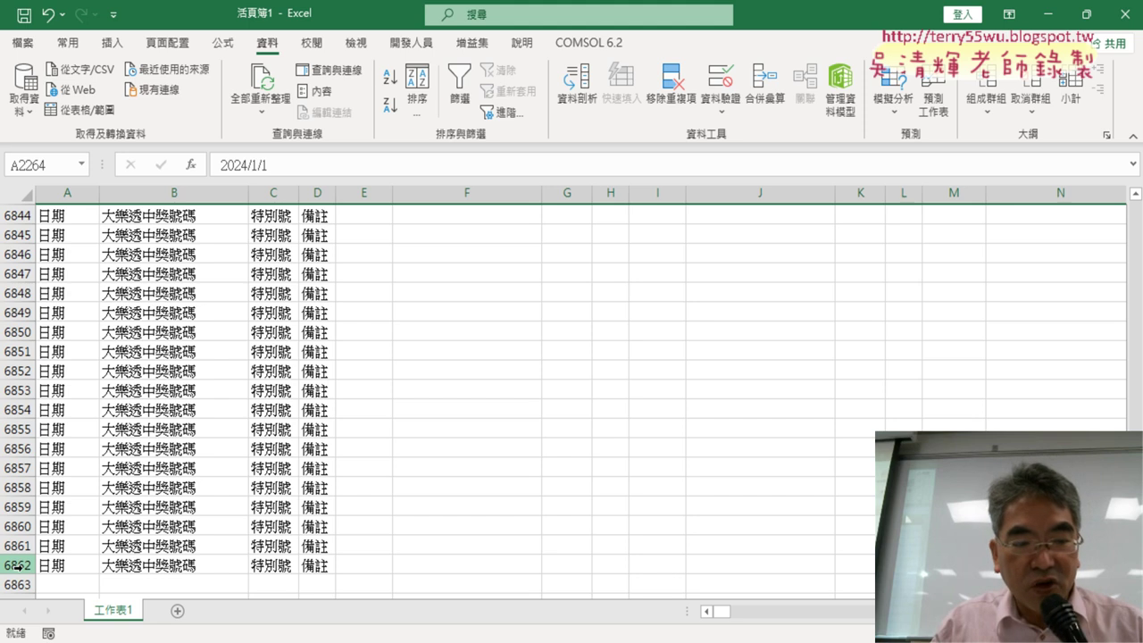
Delete the leftover rows 2264–6862 so the draw list ends at row 2263
shift+click(15, 565)
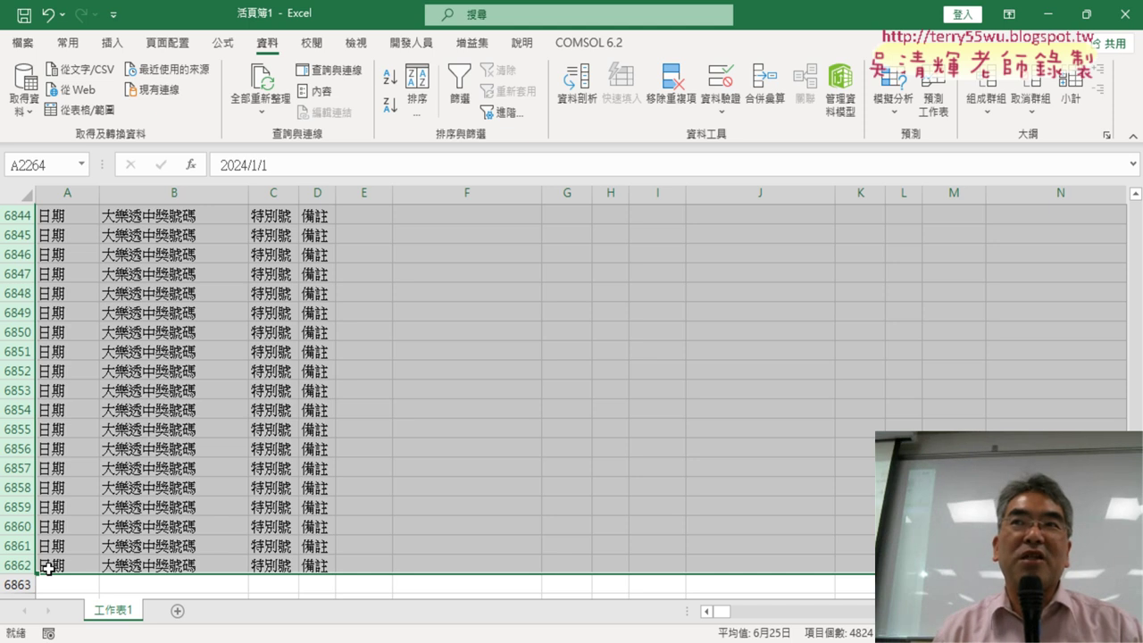
right_click(348, 374)
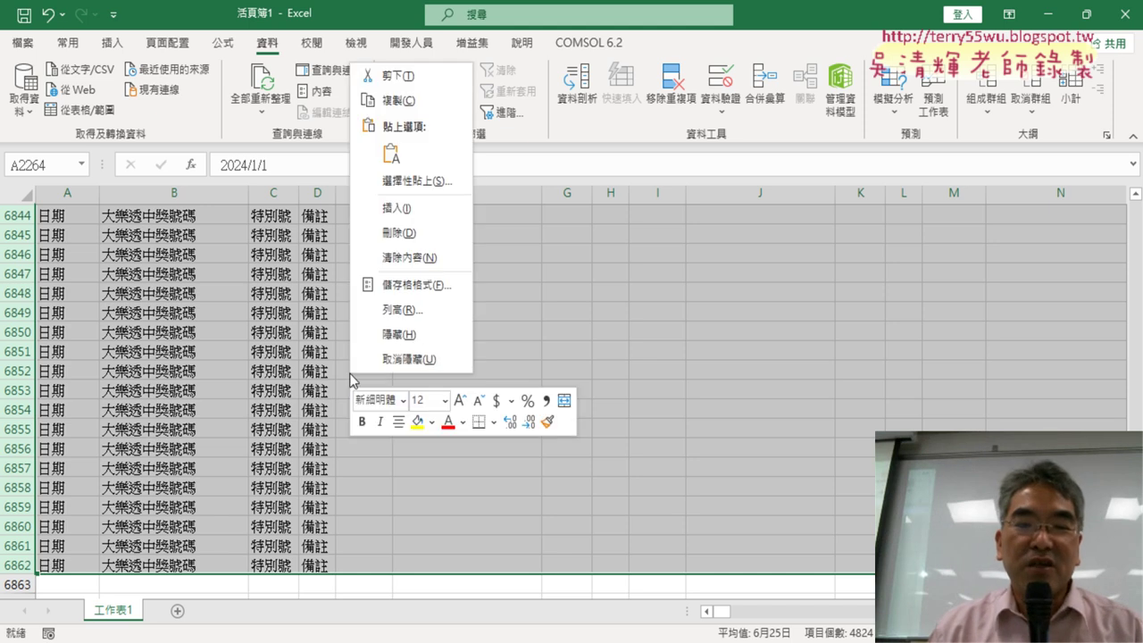
click(418, 234)
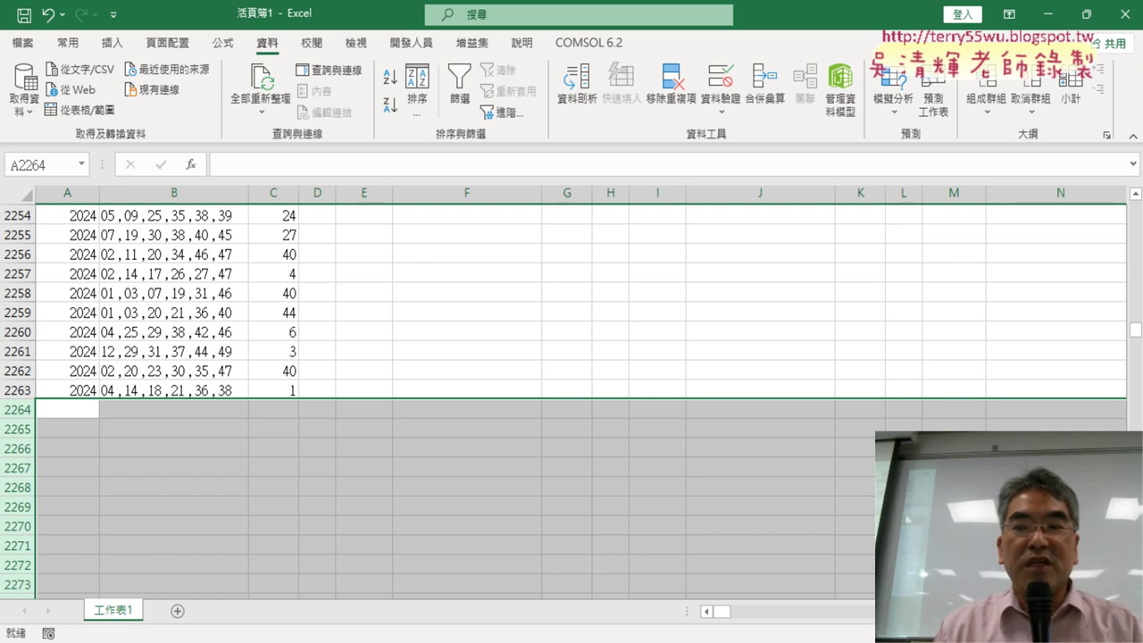
Replace the 備註 header in D1 with the numbers 1 to 6 filled across D1:I1
drag(1136, 330, 1136, 210)
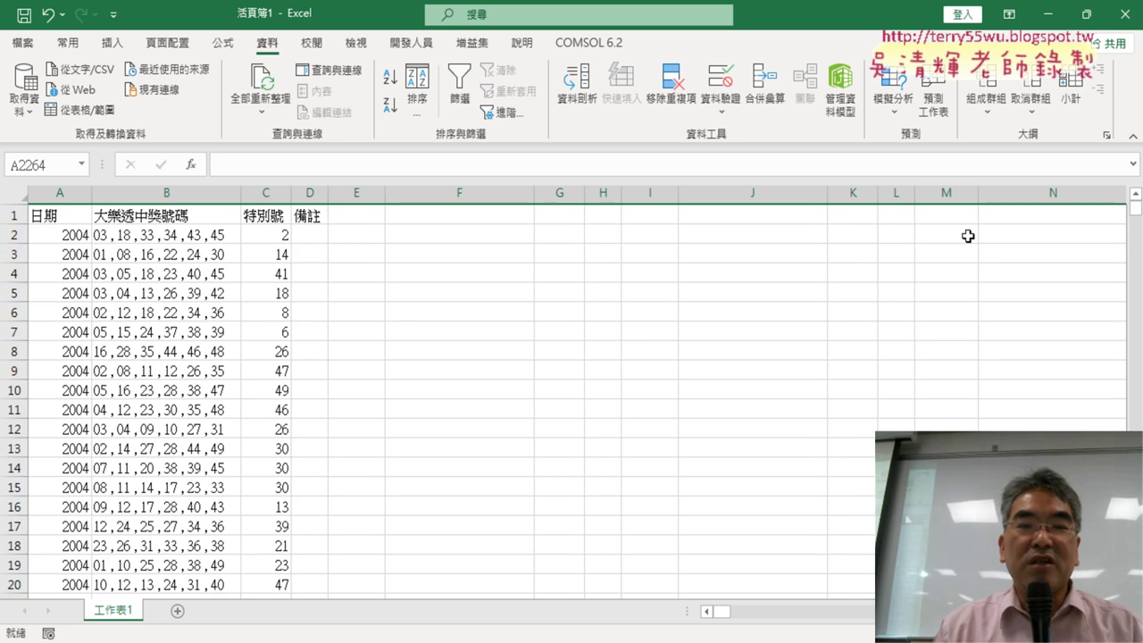
click(309, 220)
text(1)
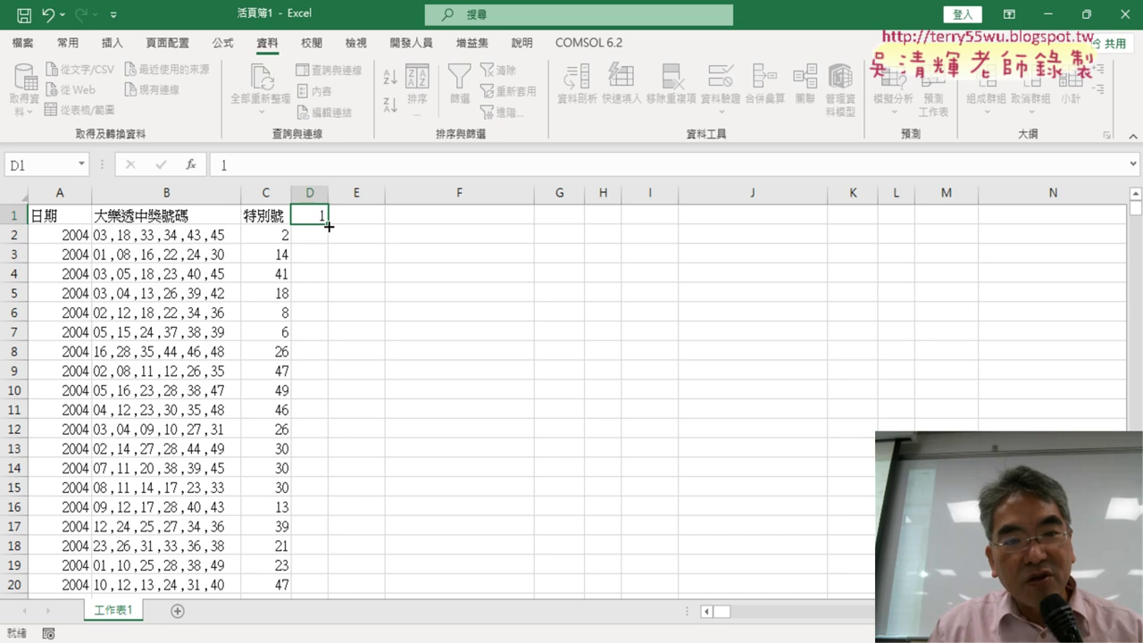
drag(328, 223, 664, 227)
Narrow columns D through I to the same equal width
drag(309, 193, 656, 188)
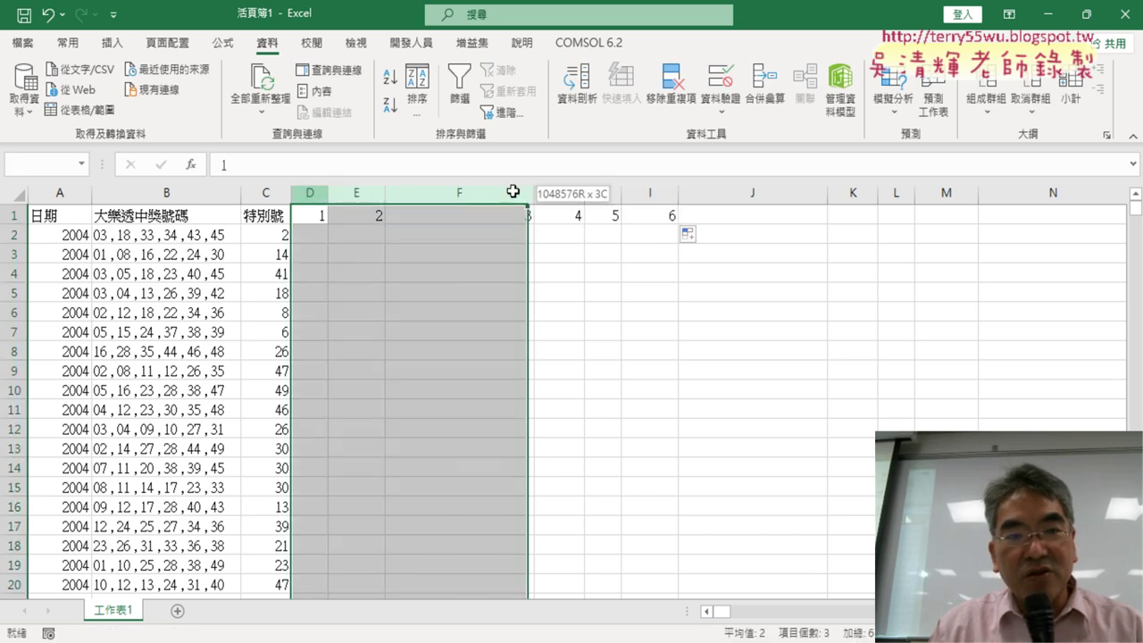
drag(329, 193, 341, 193)
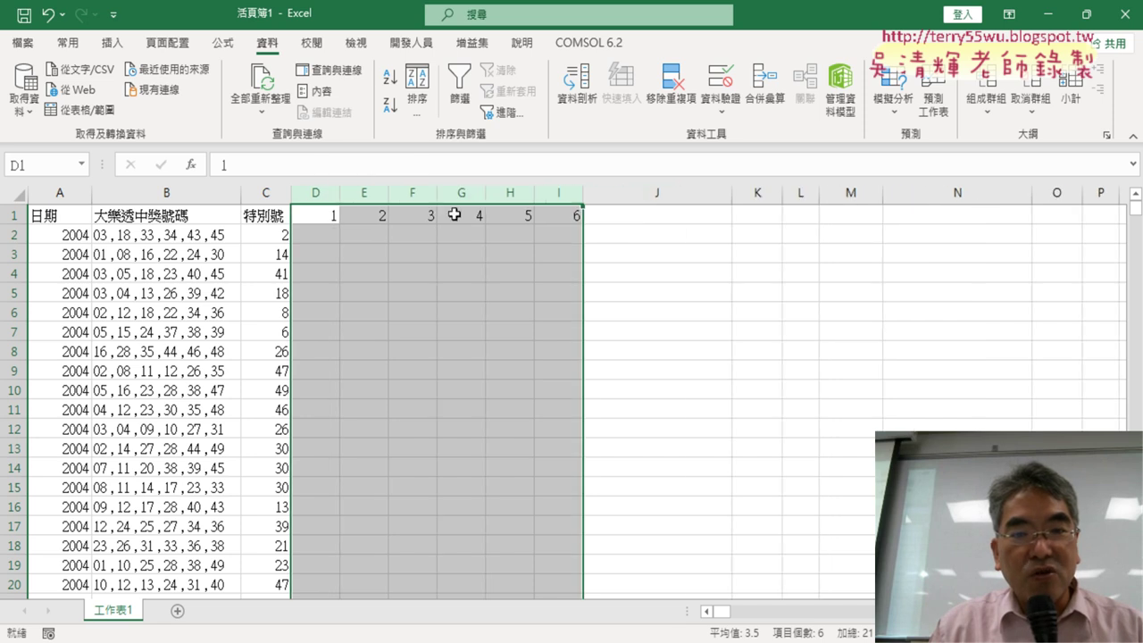
click(180, 238)
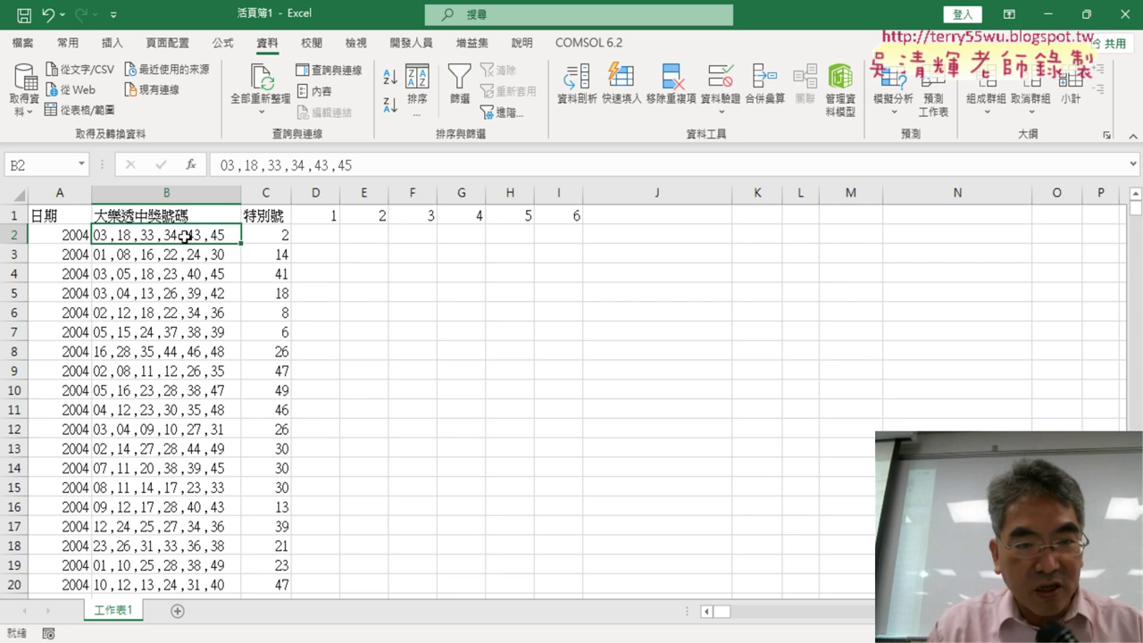
Split B2:B2263 on commas with Text to Columns, placing the six numbers from D2 onward
key(ctrl+shift+Down)
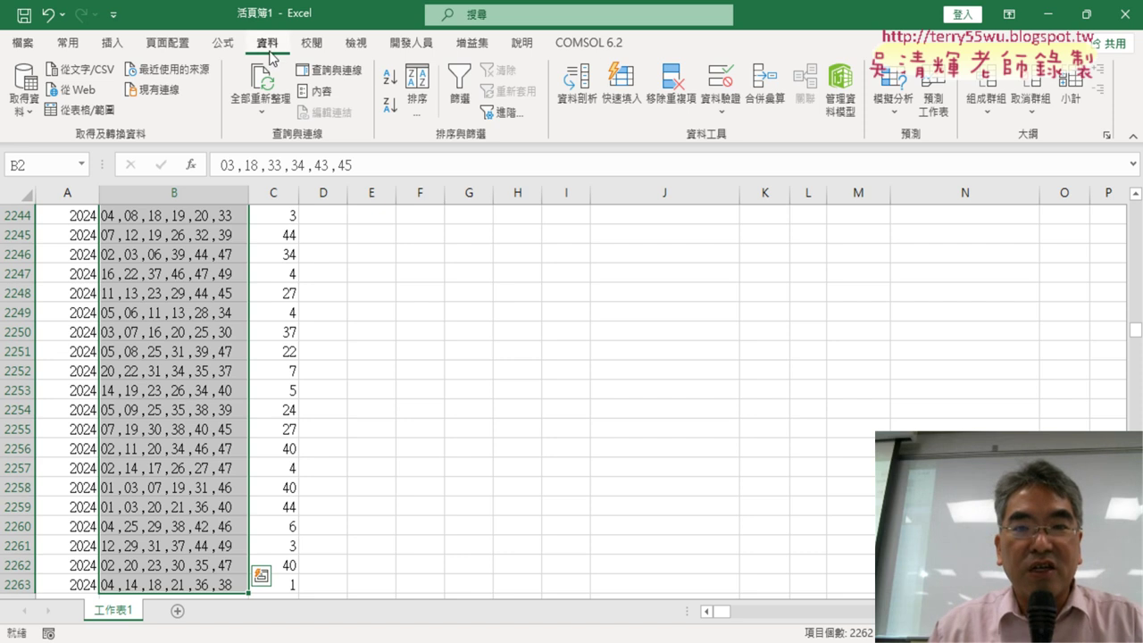
click(587, 87)
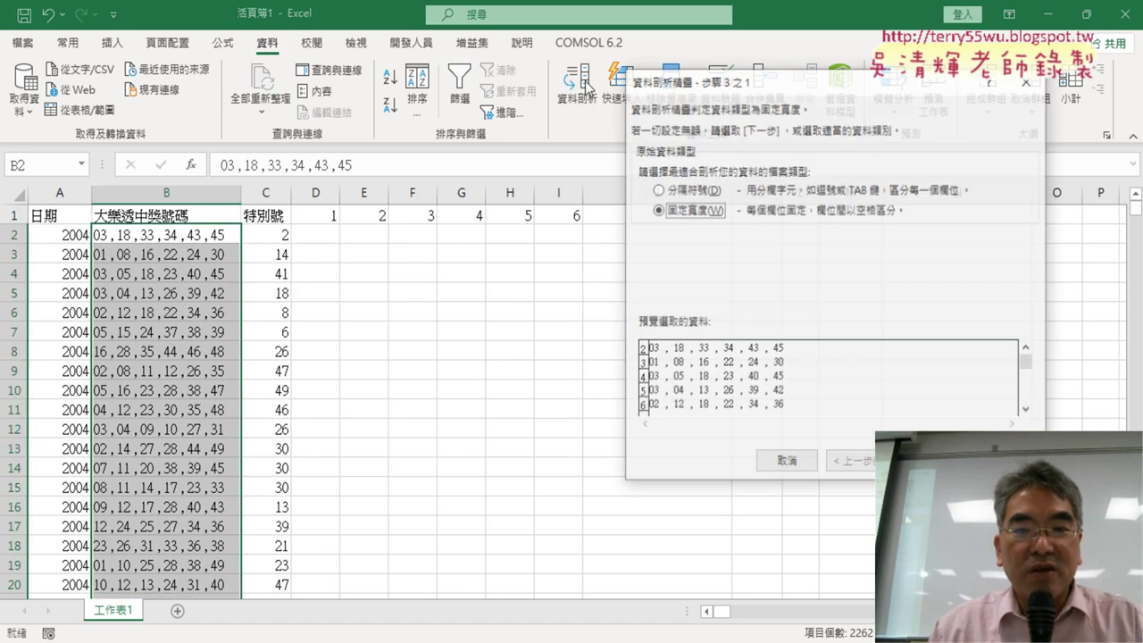
click(696, 192)
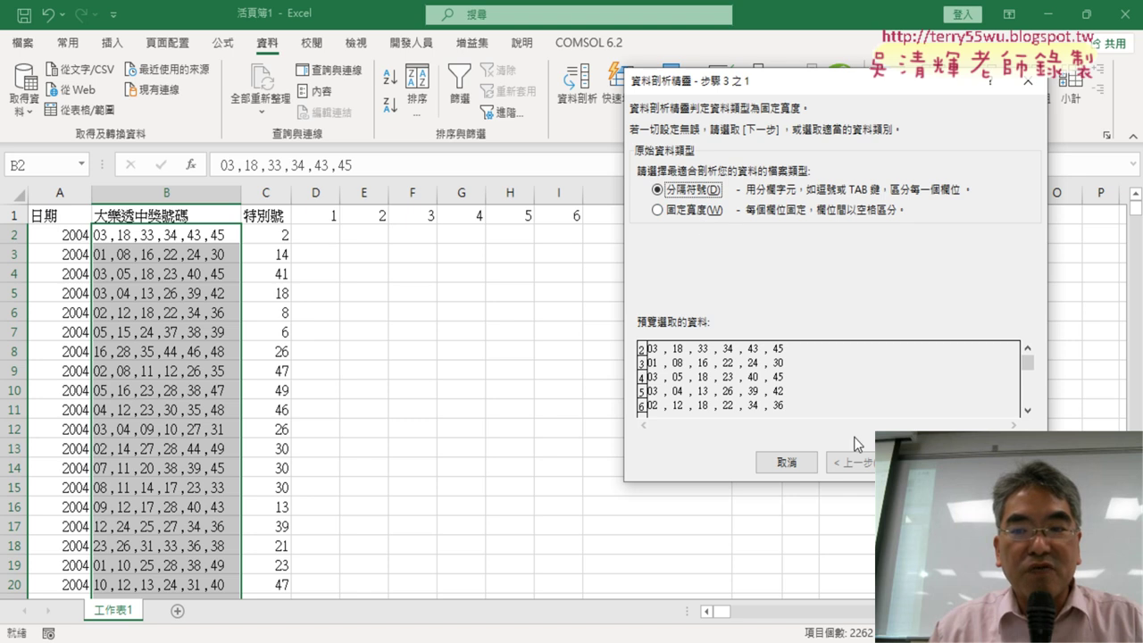
key(Return)
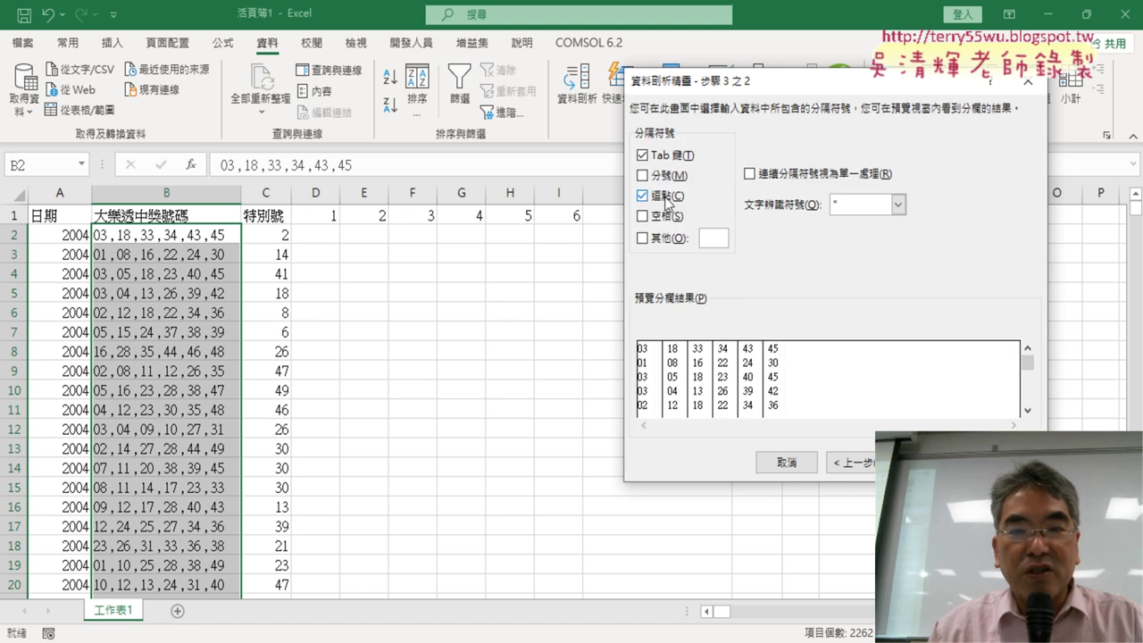
click(929, 462)
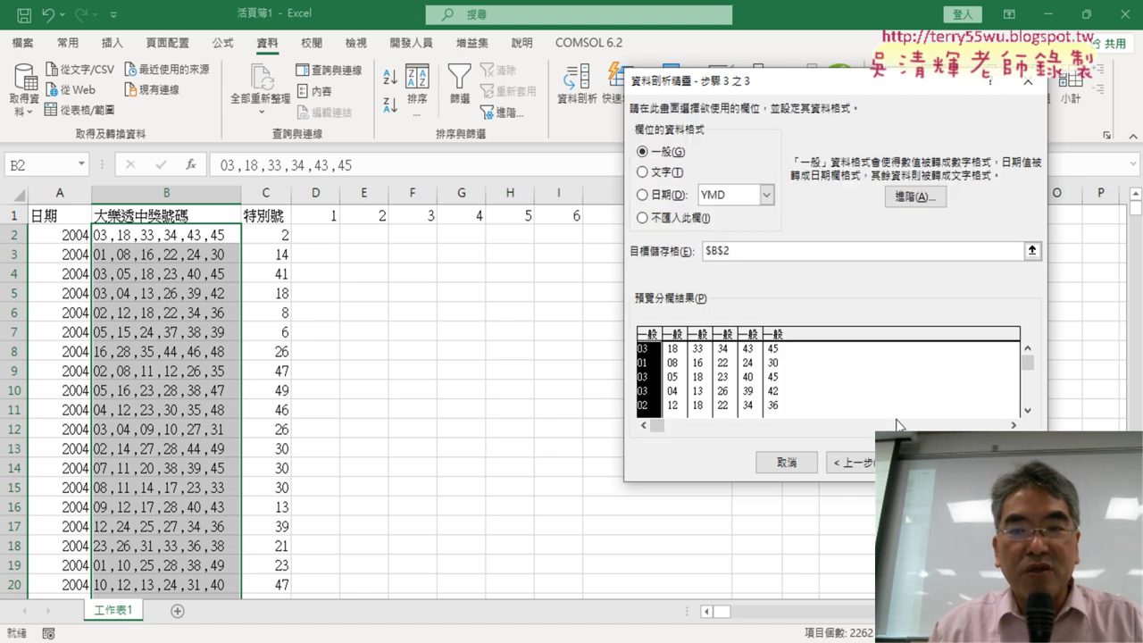
click(715, 251)
click(329, 238)
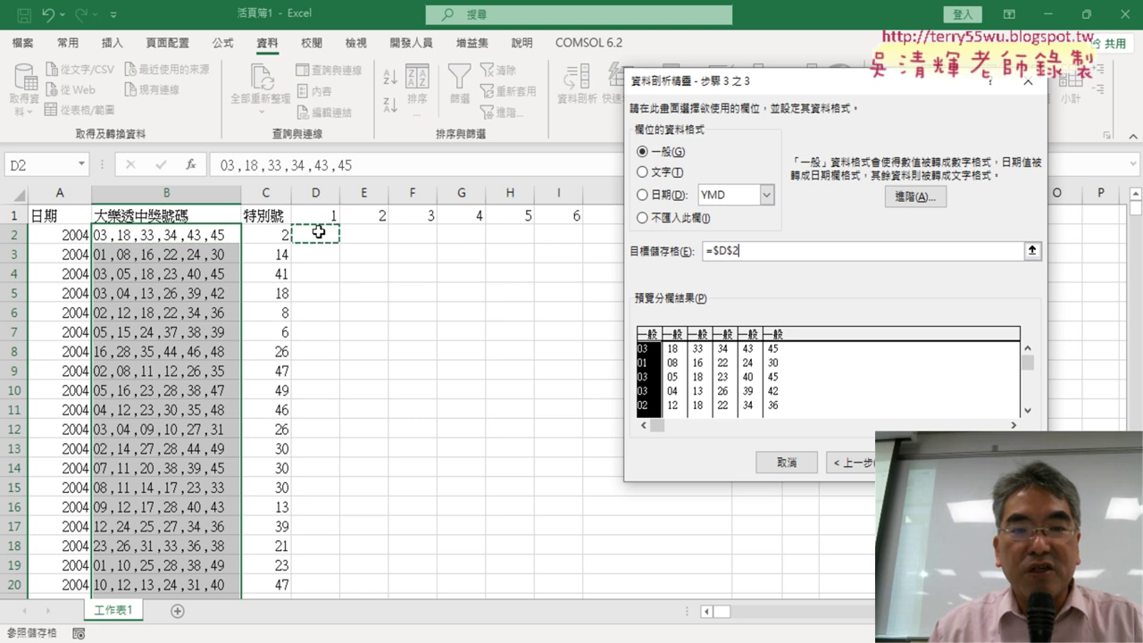
click(1001, 462)
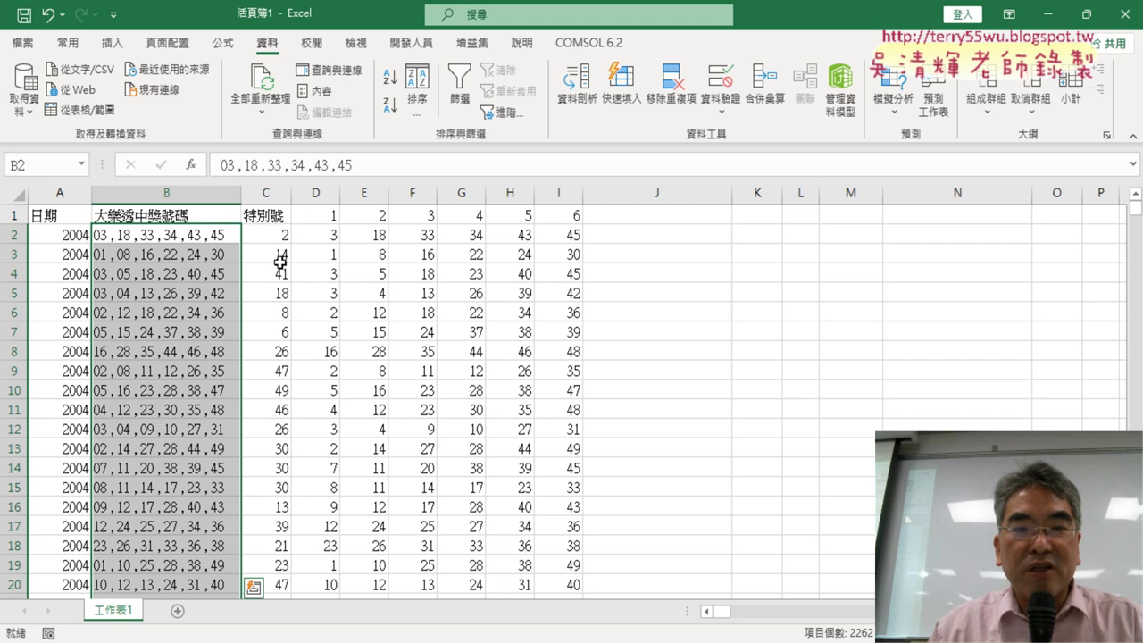
Delete column B, then undo twice to restore it and clear the D–I split
click(193, 194)
right_click(180, 284)
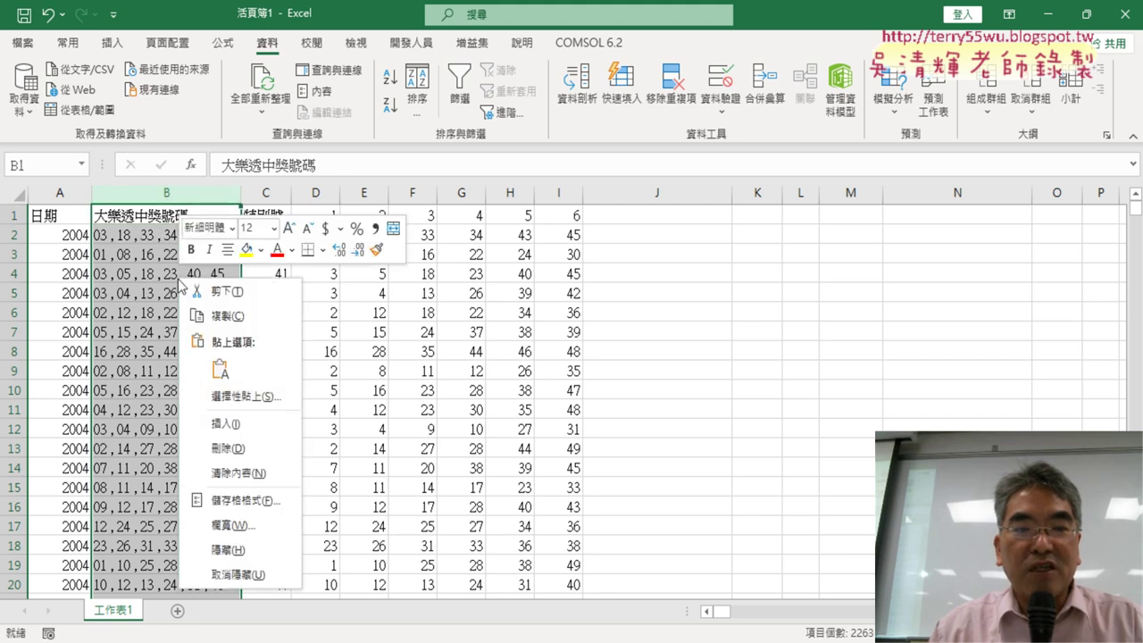
click(244, 446)
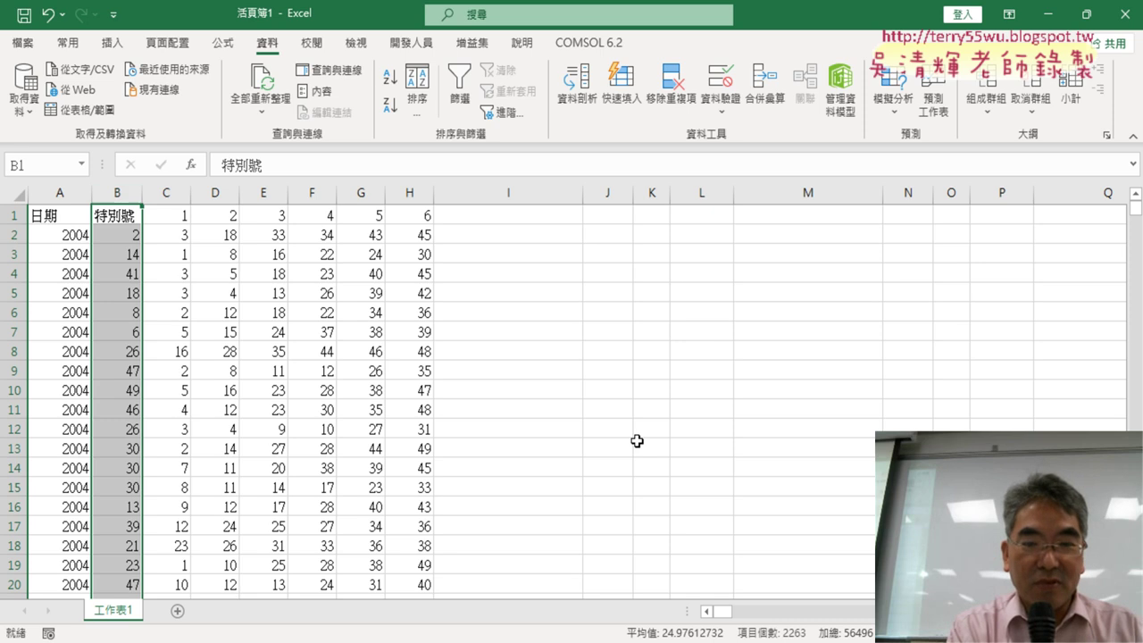
key(ctrl+z)
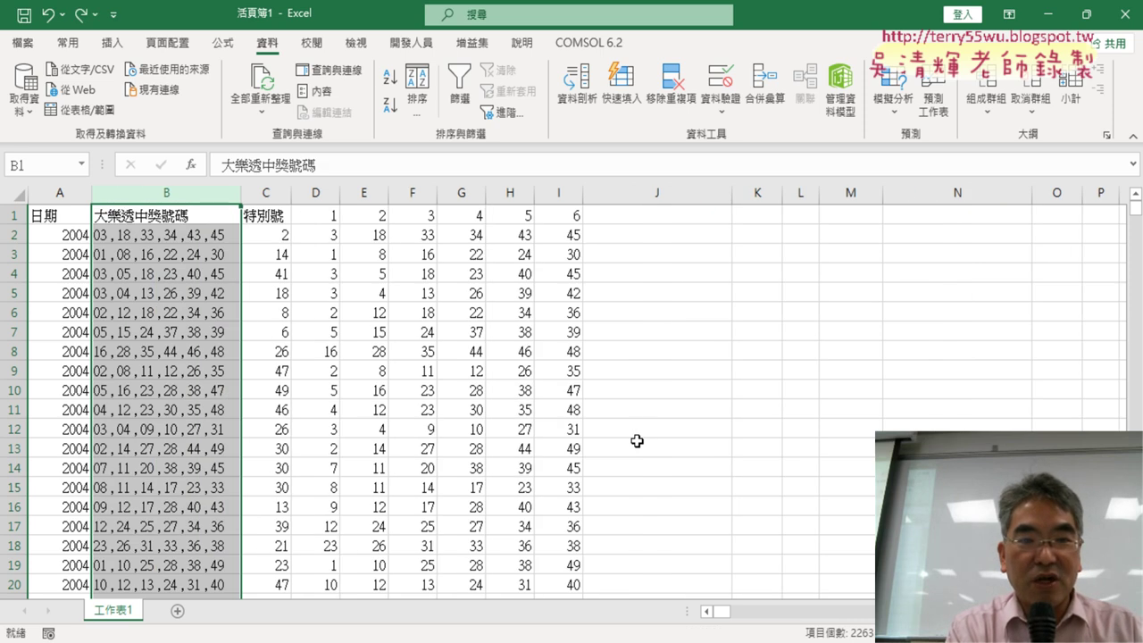
key(ctrl+z)
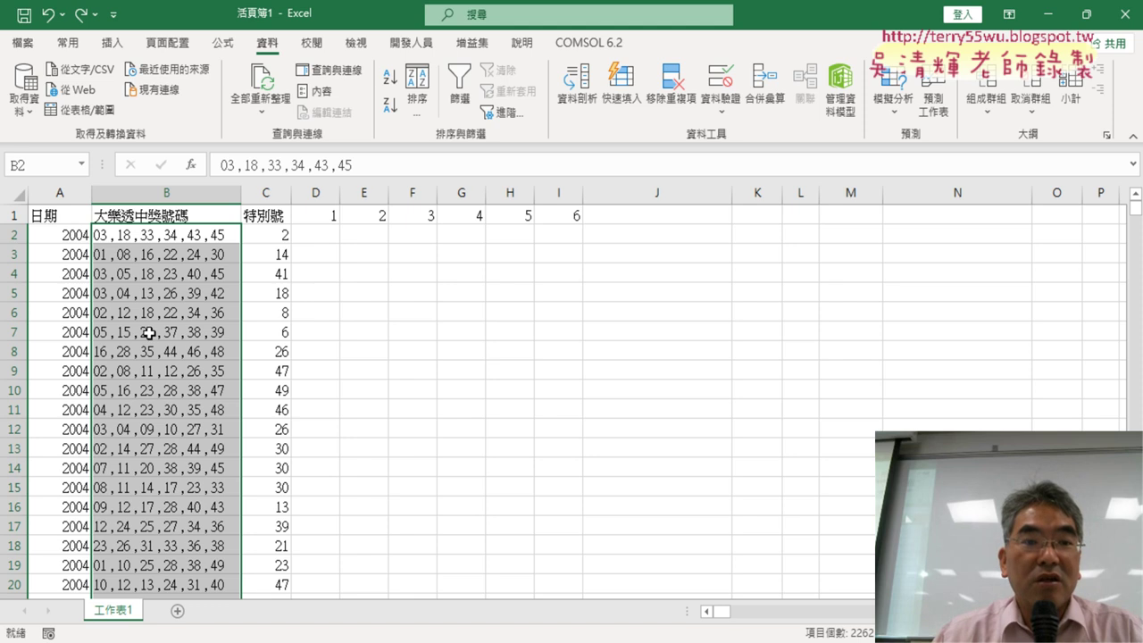
Select winning numbers B2:B2263 and start a Delimited Text to Columns split
click(173, 233)
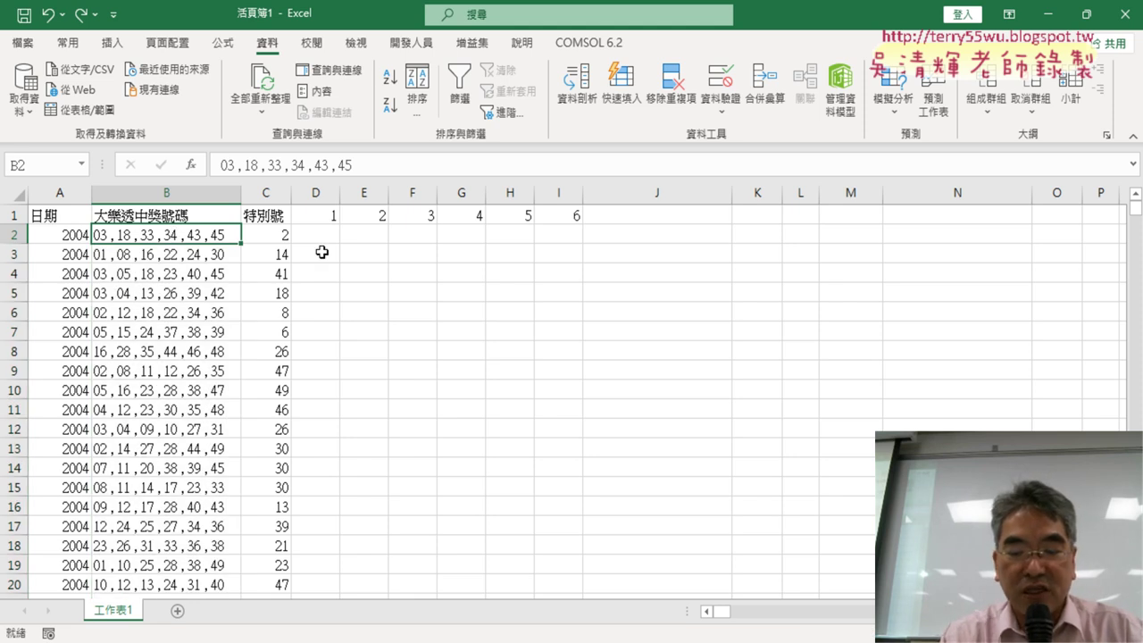
key(ctrl+shift+Down)
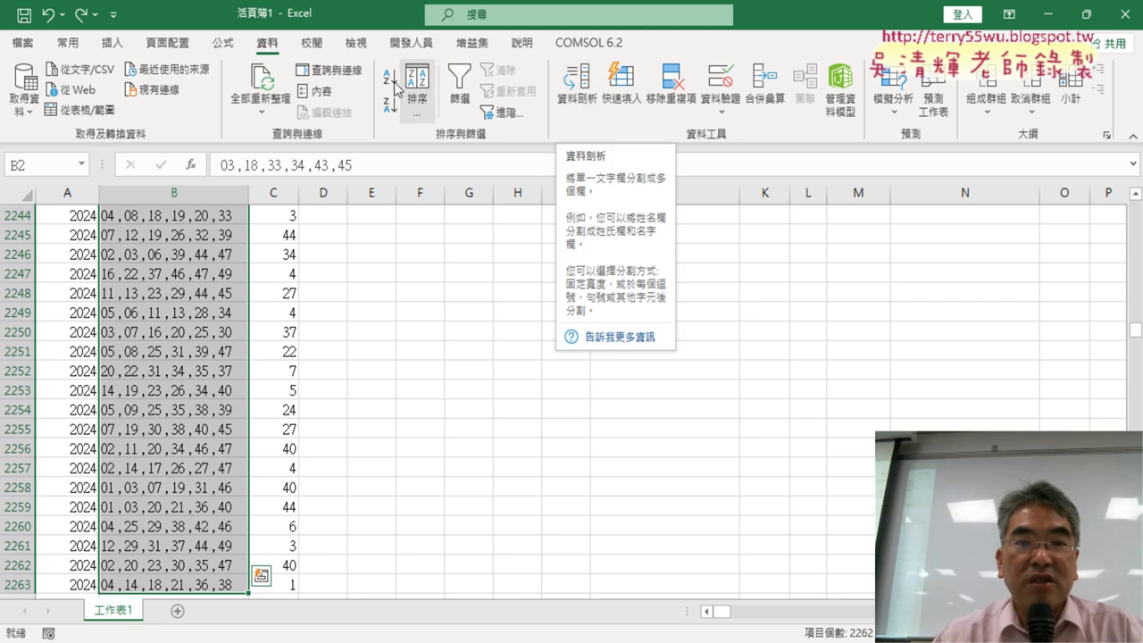
click(576, 100)
click(677, 193)
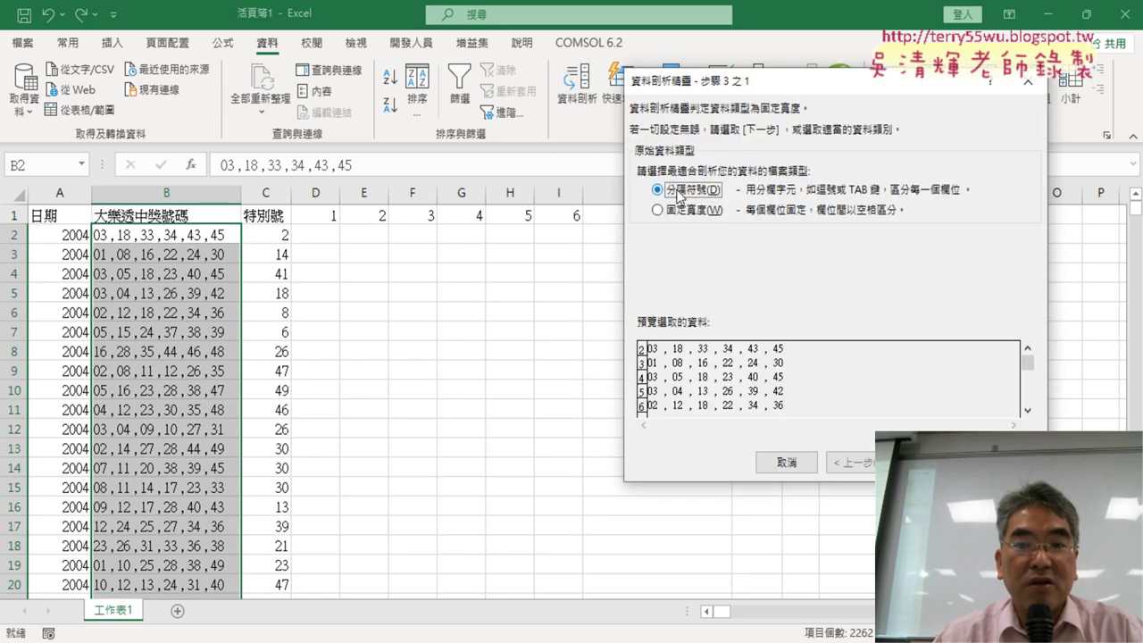
click(929, 462)
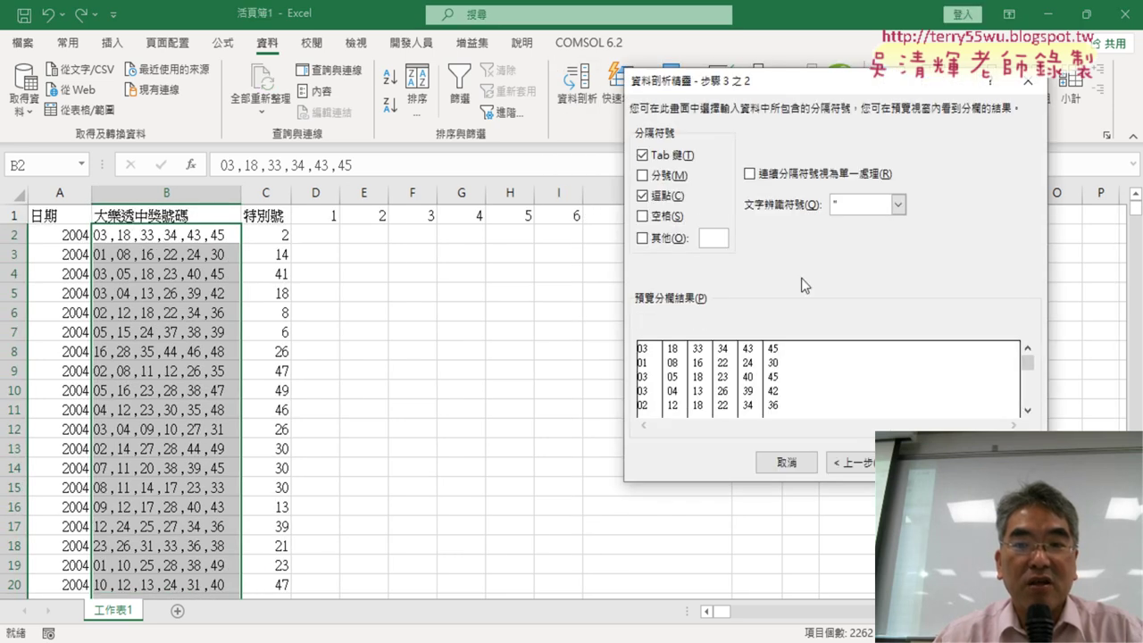
Use comma as the only delimiter and set the destination to =$D$2
click(642, 195)
click(642, 195)
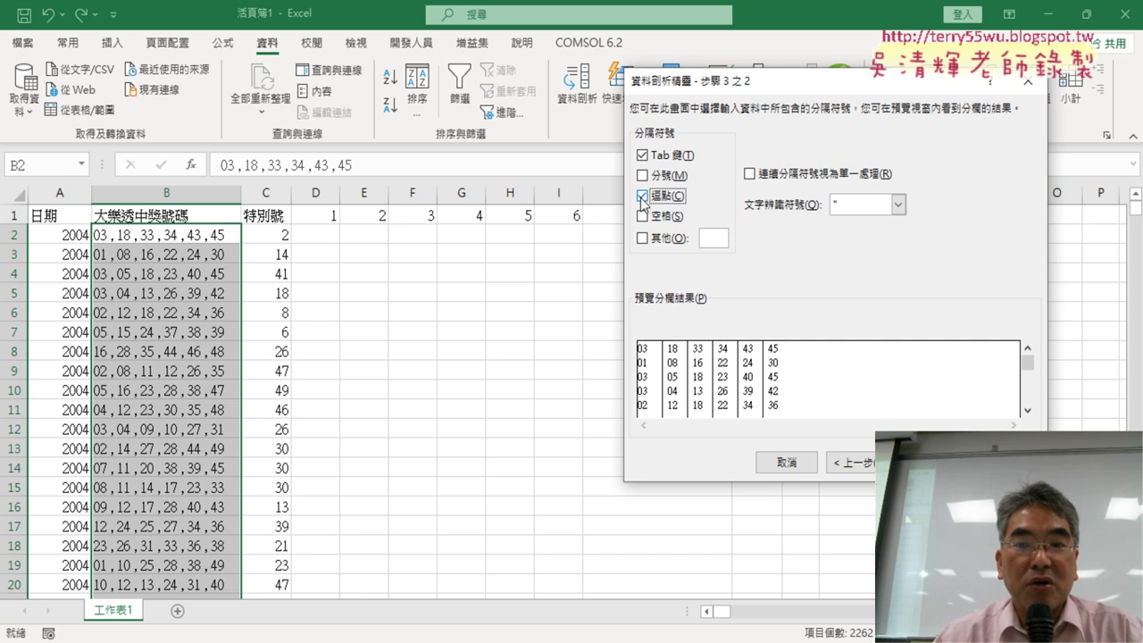
click(642, 154)
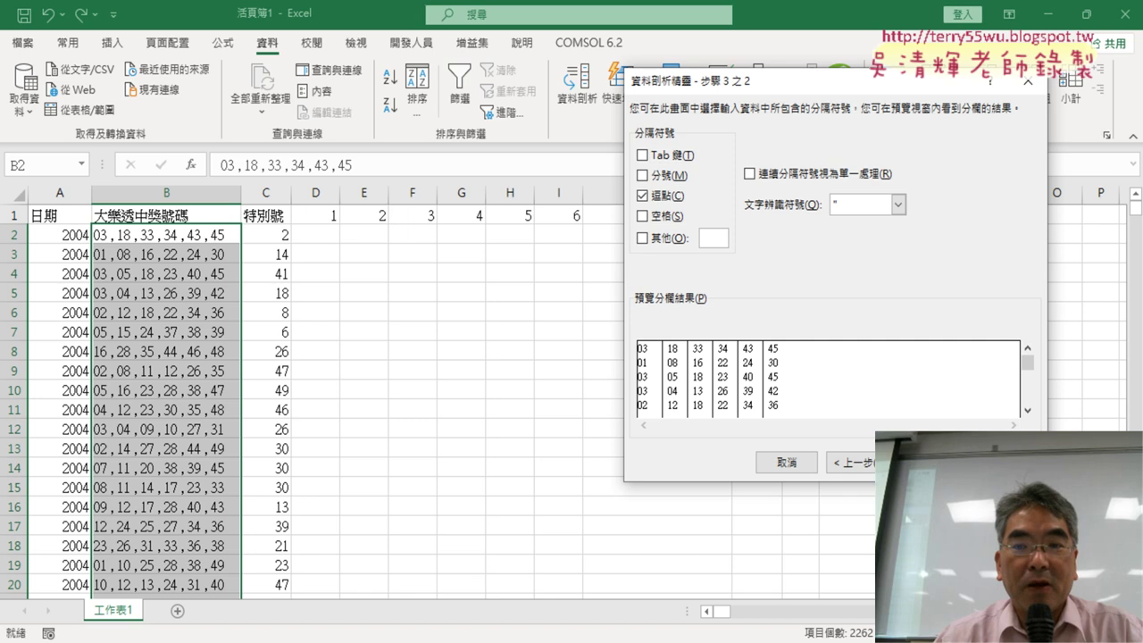
key(Return)
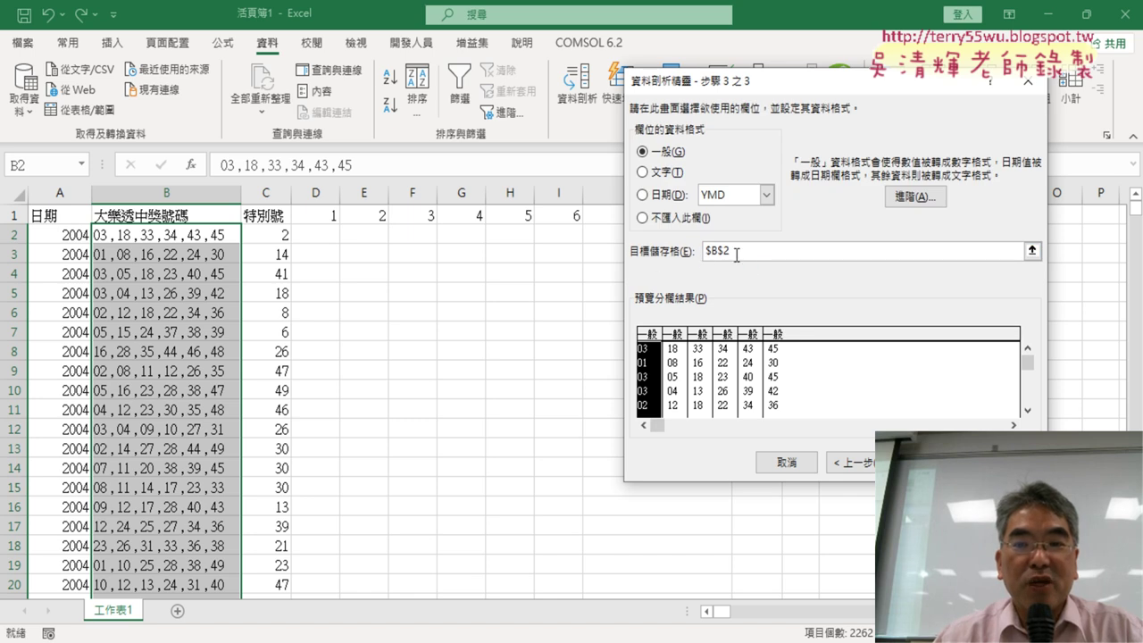
drag(749, 252, 703, 252)
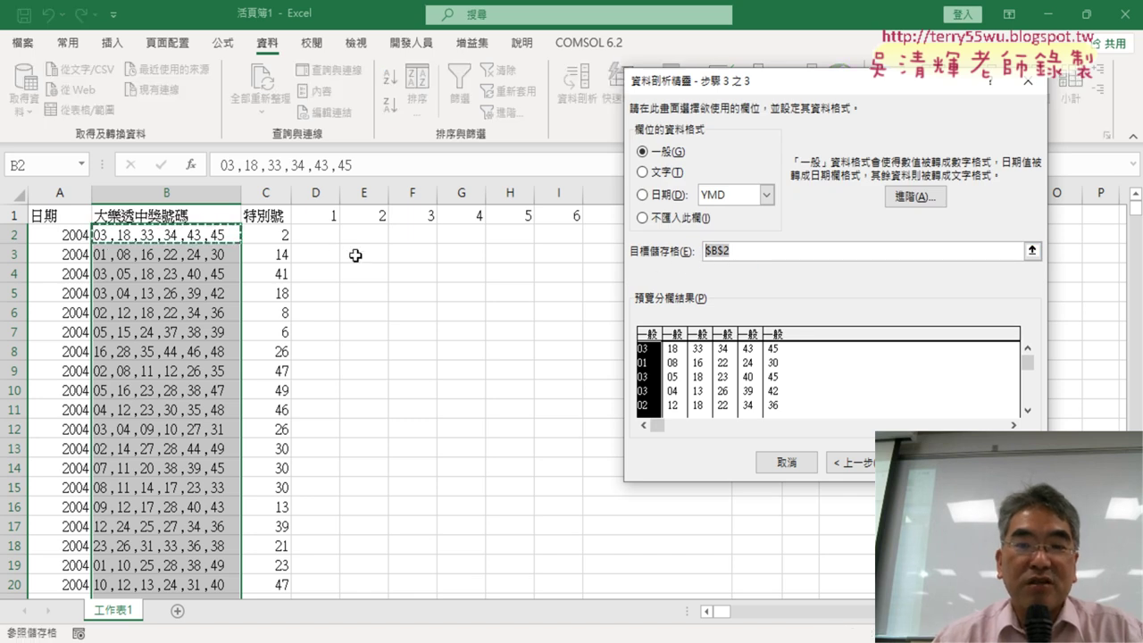
click(327, 233)
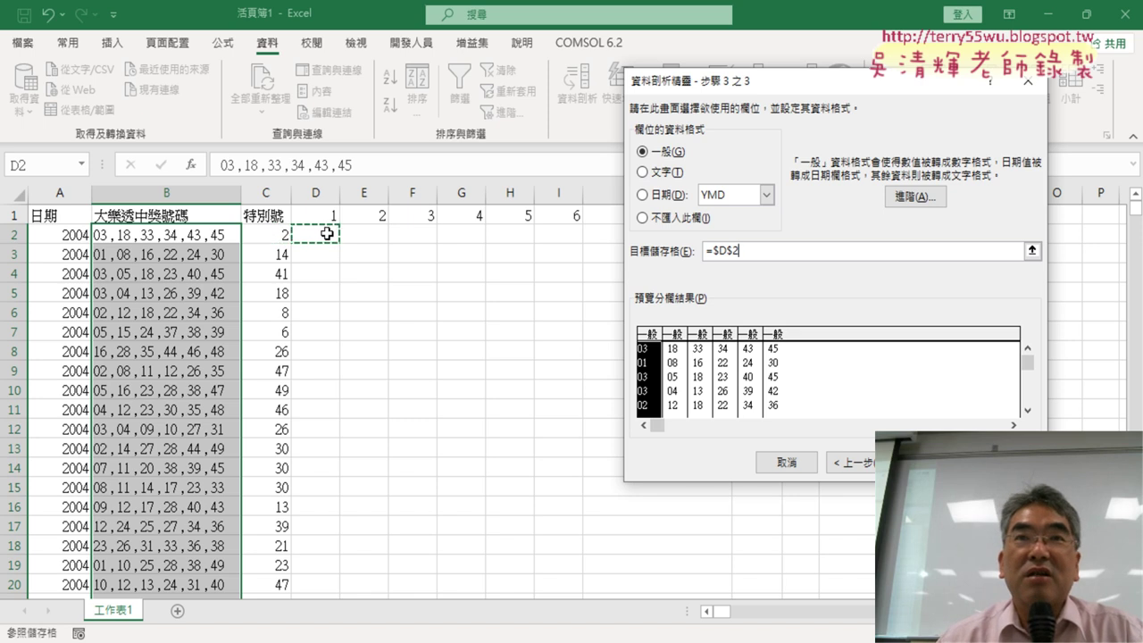